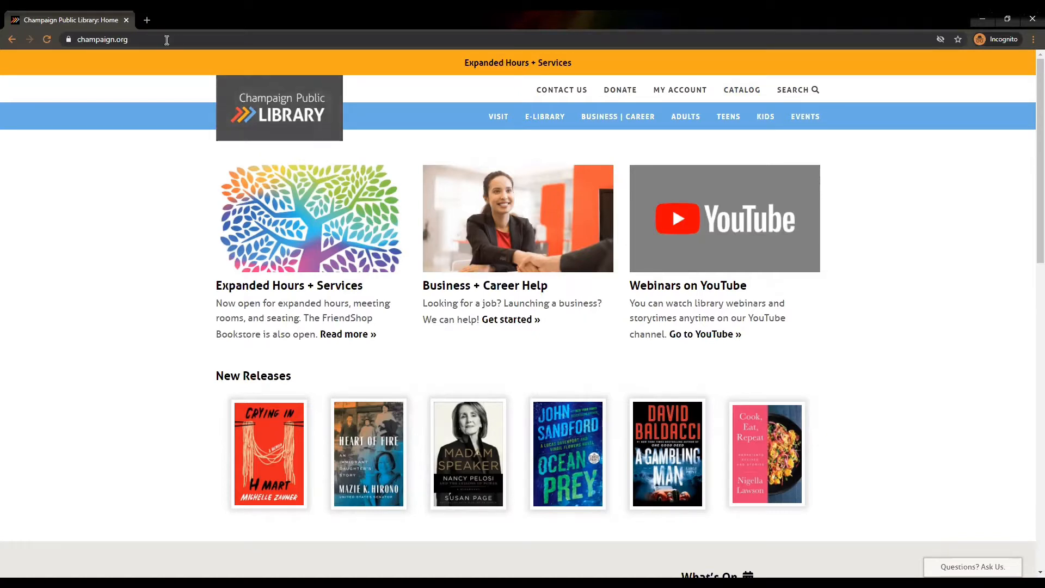
Replace the library site in Chrome by going to tinkercad.com.
left_click(131, 39)
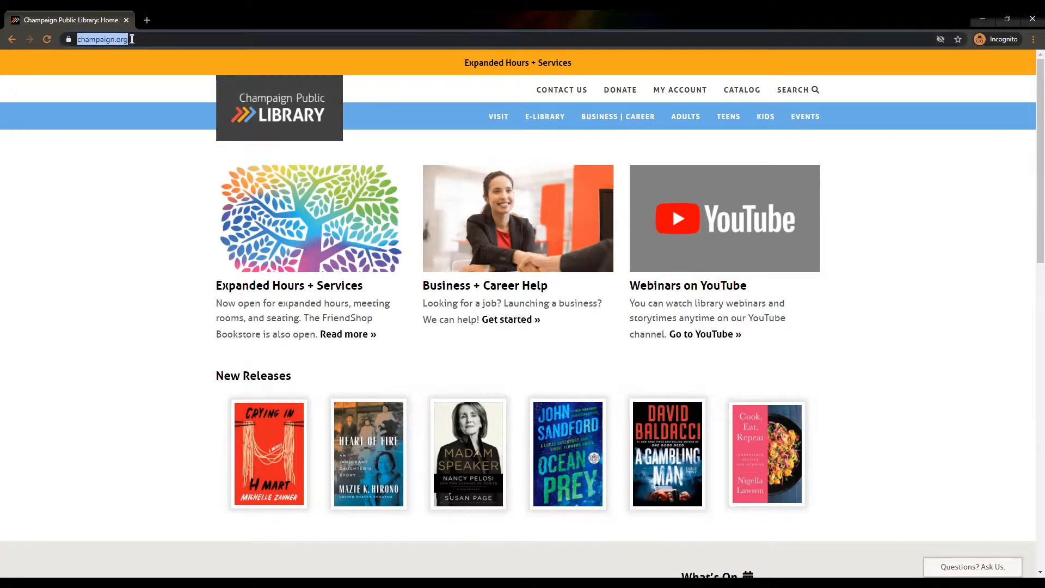
type("tinkercad.com")
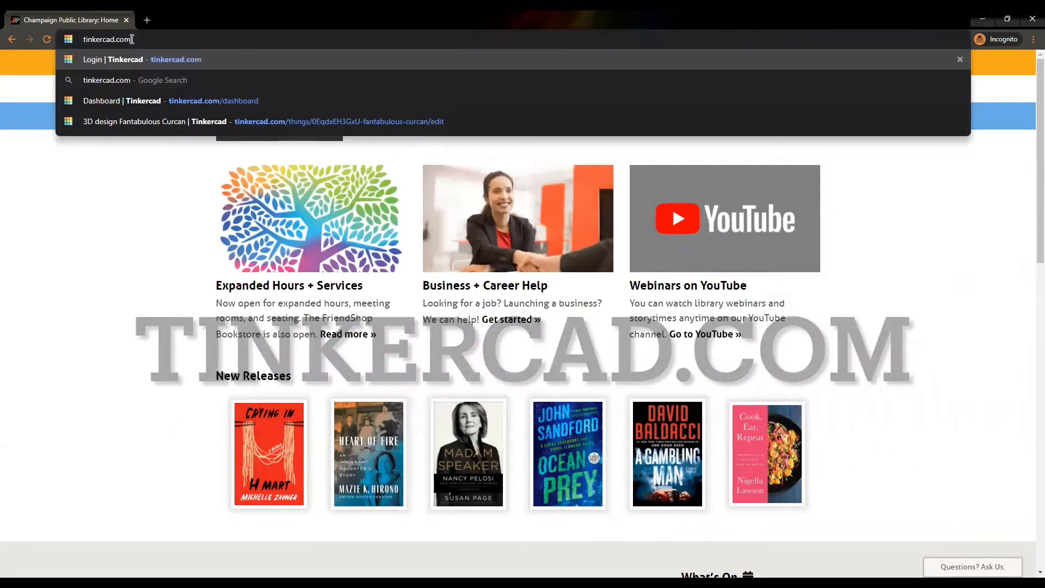
key("Return")
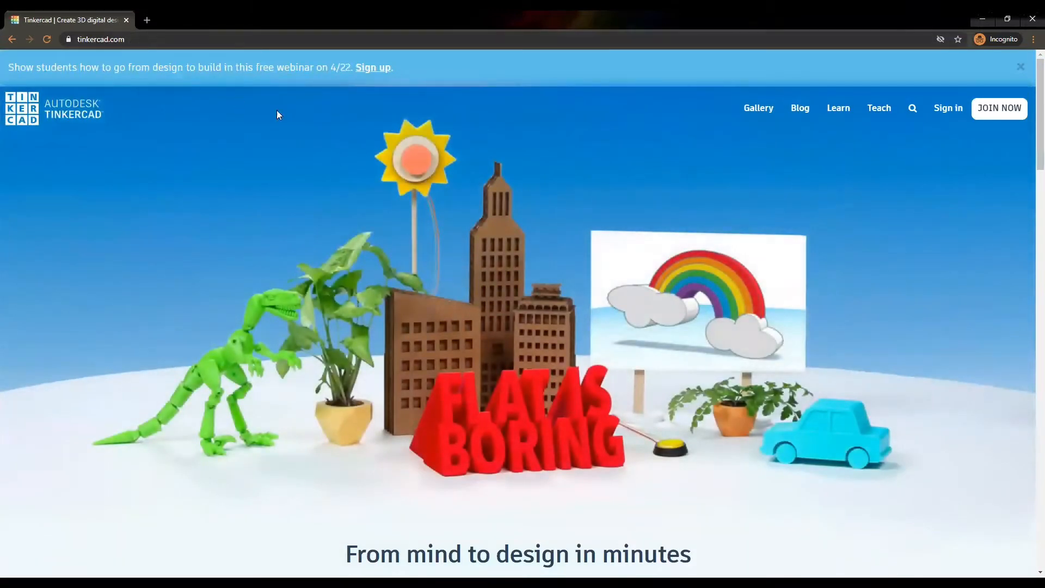
left_click(998, 121)
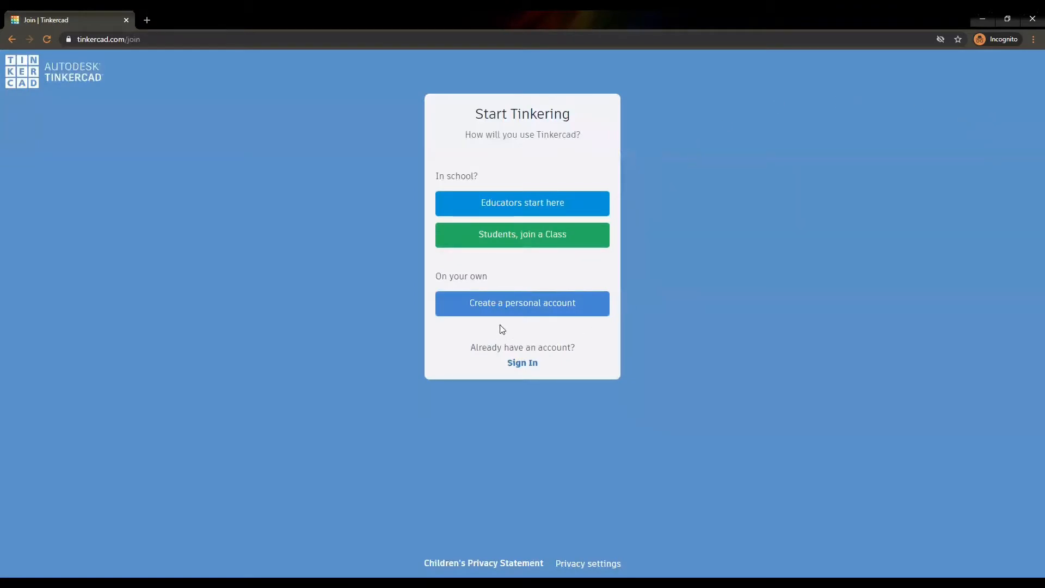
left_click(511, 303)
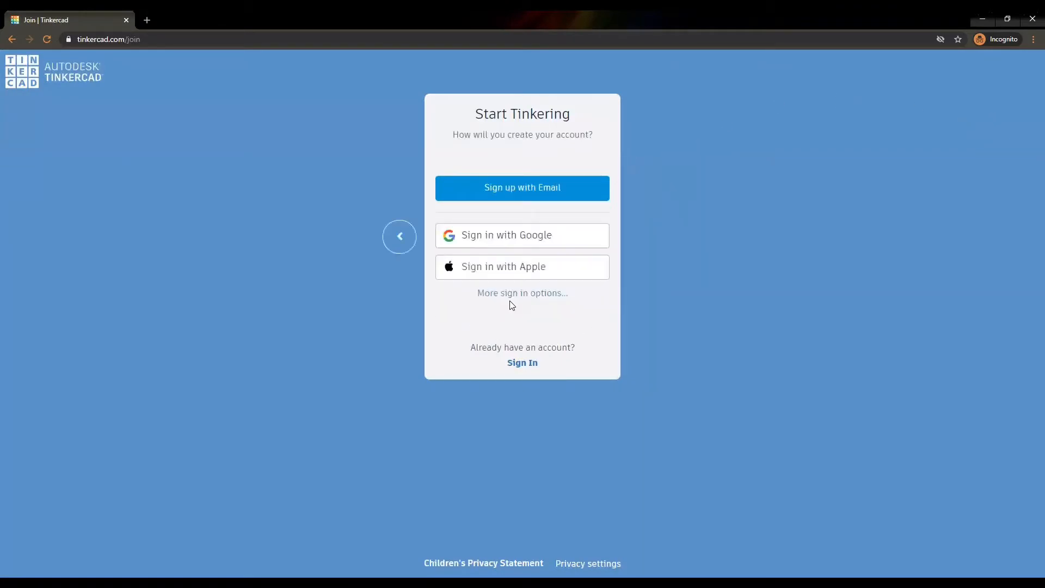
left_click(509, 189)
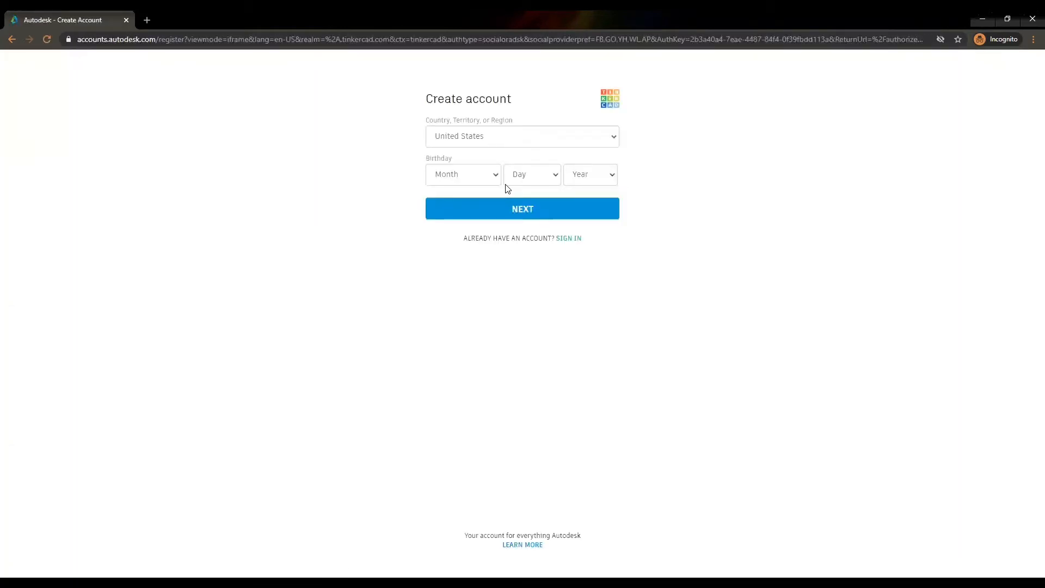
left_click(102, 41)
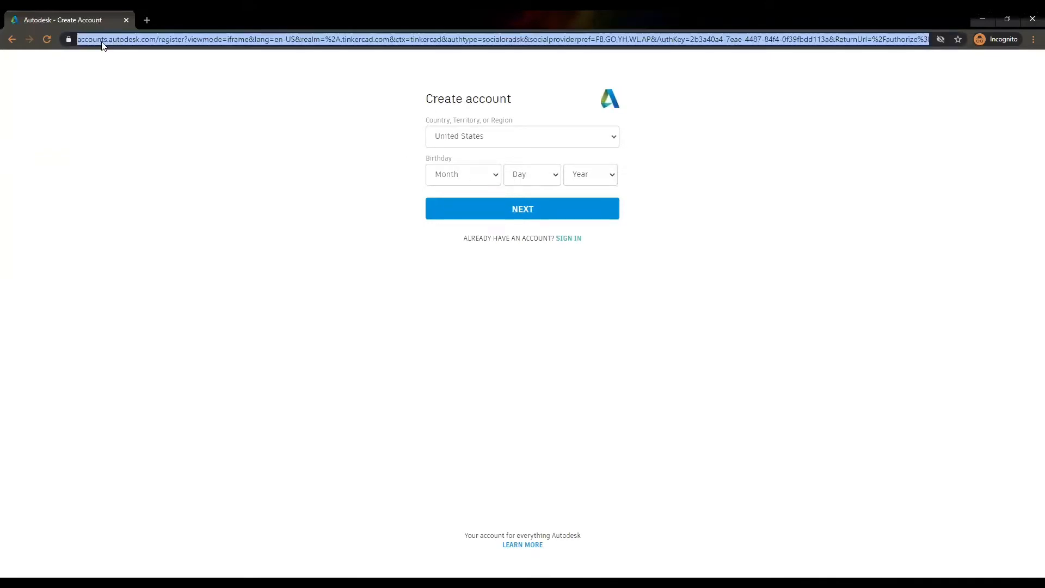
type("tinkercad.com")
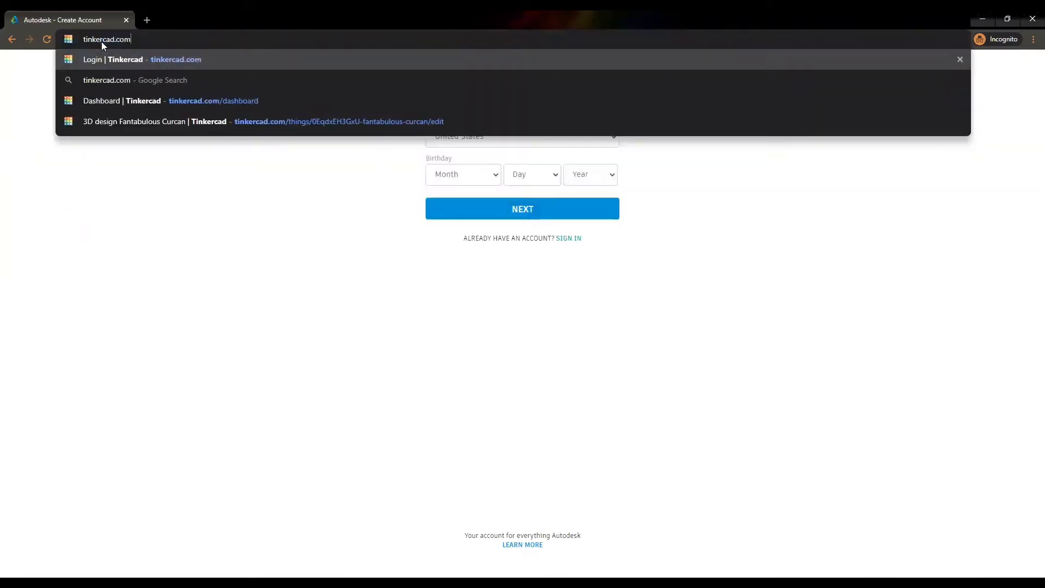
key("Return")
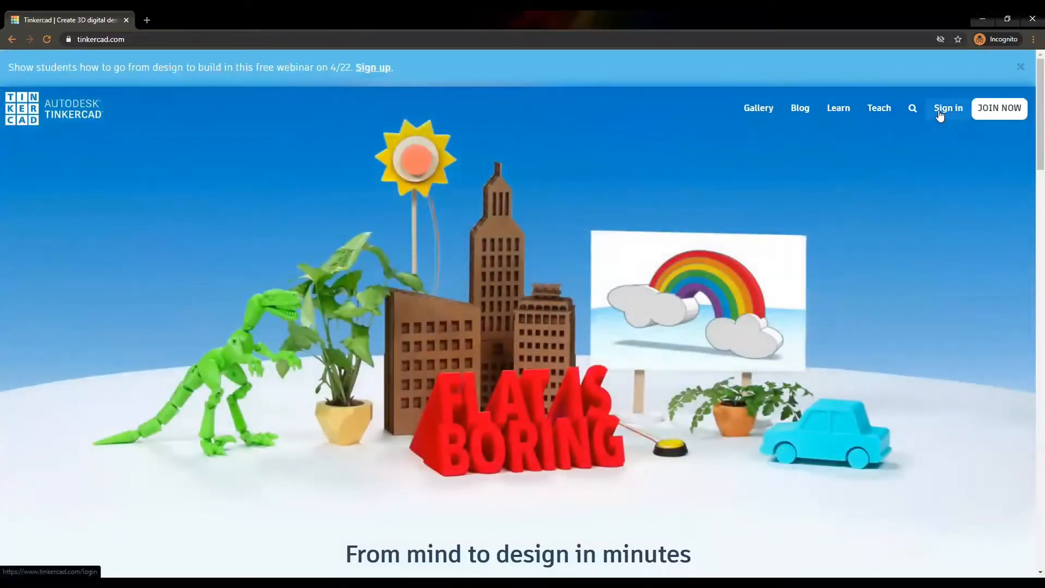
Sign in to Tinkercad by email or username, entering the account e-mail and password.
left_click(940, 111)
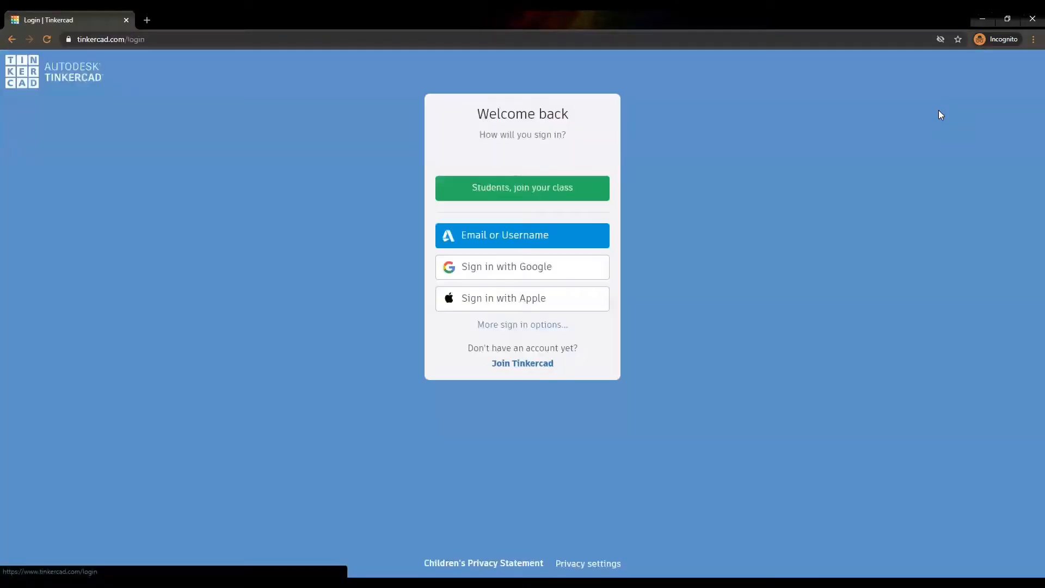
left_click(527, 237)
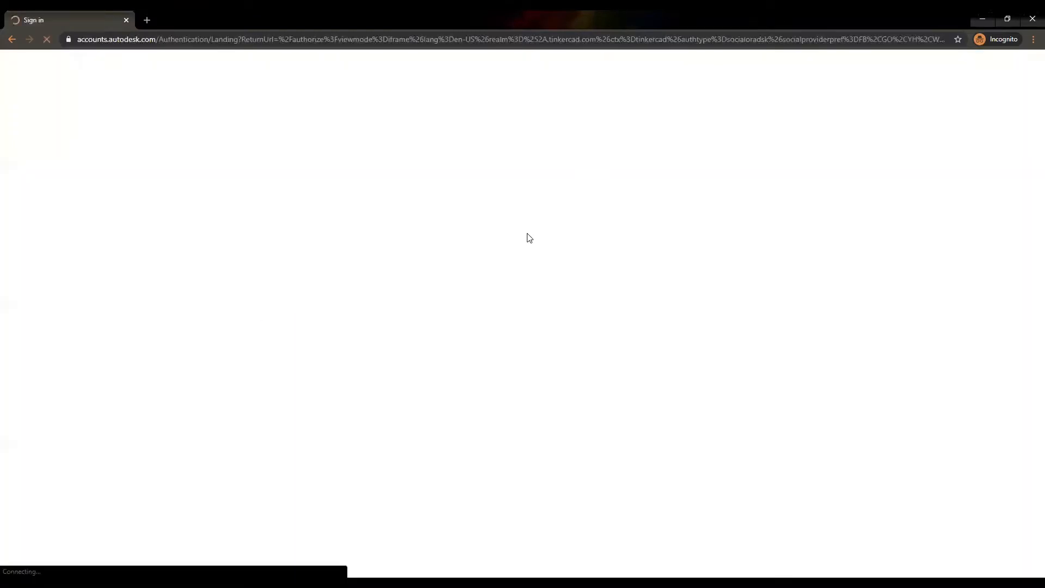
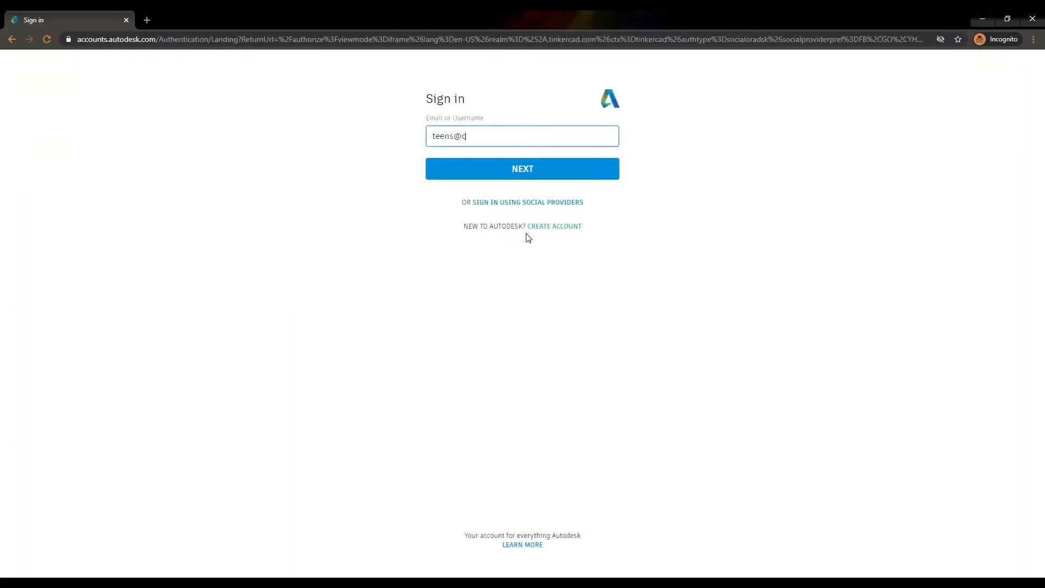
key("Return")
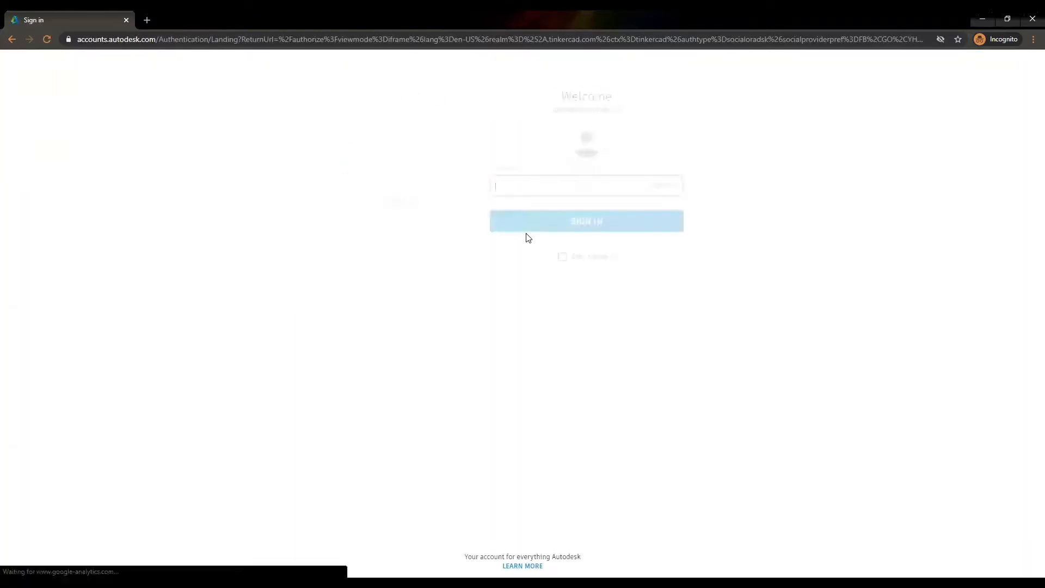
type("****")
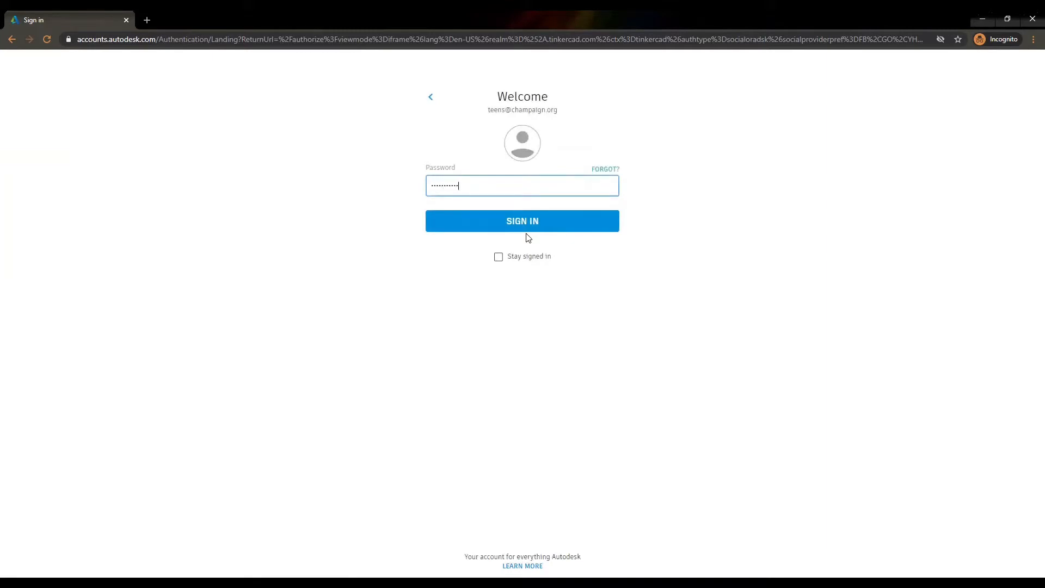
key("Return")
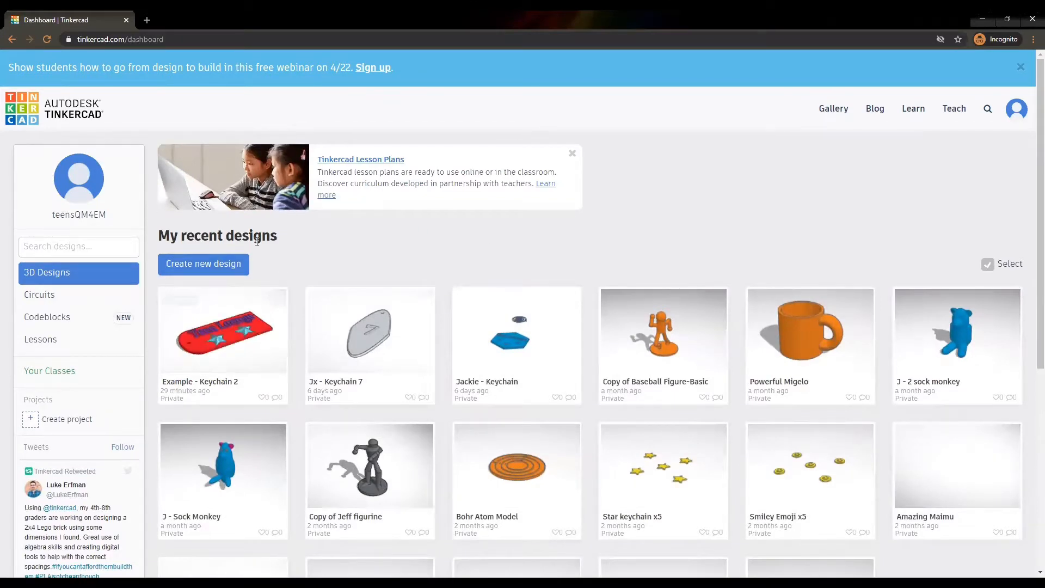
Create a new blank 3D design (Epic Jarv) and tilt the workplane view back to top-front.
left_click(193, 266)
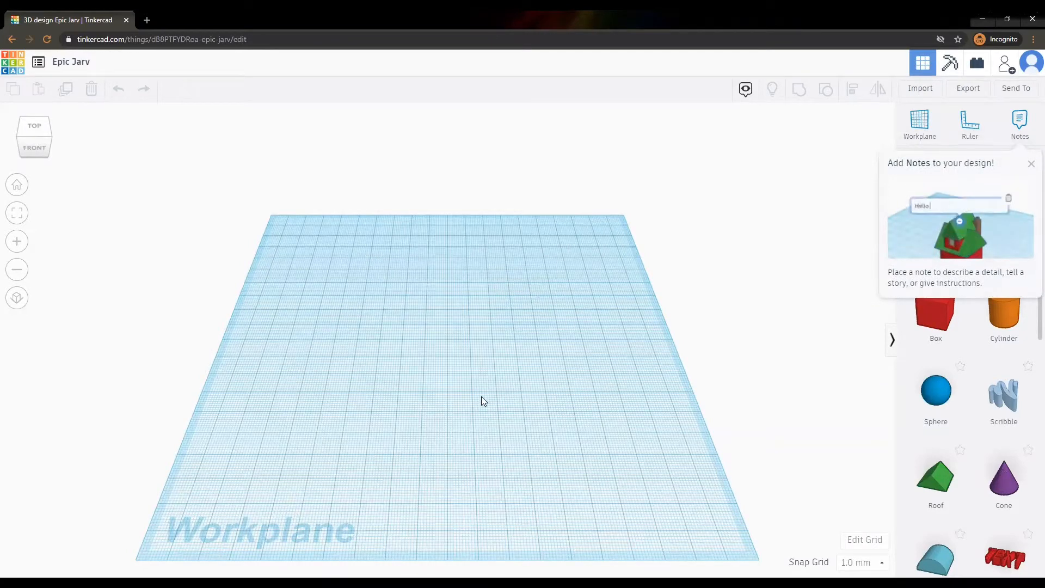
left_click(33, 143)
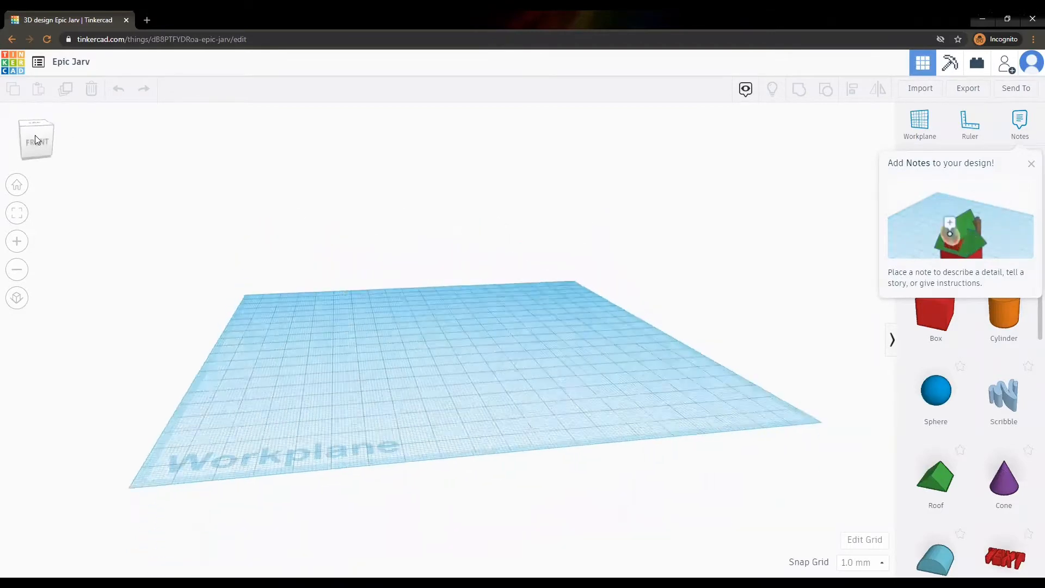
left_click_drag(30, 135, 31, 141)
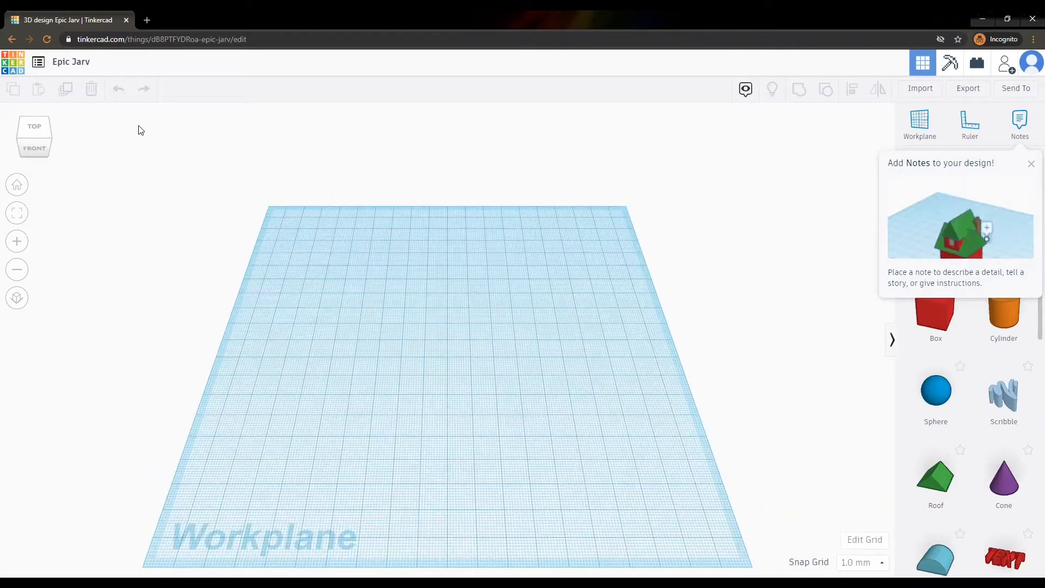
Change the design's name from Epic Jarv to 'Teens - example'.
left_click(64, 65)
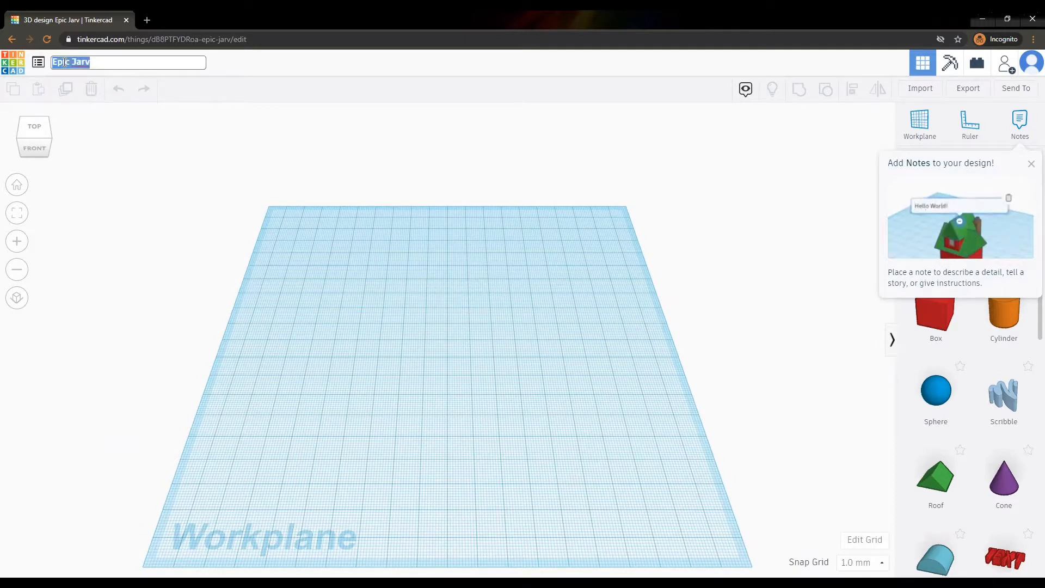
type("Teens")
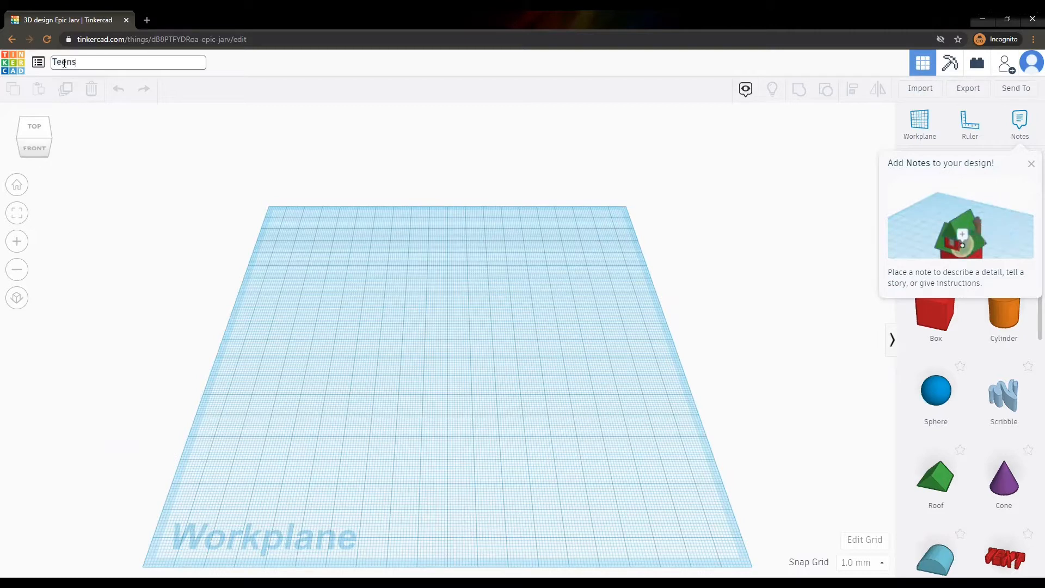
type(" -")
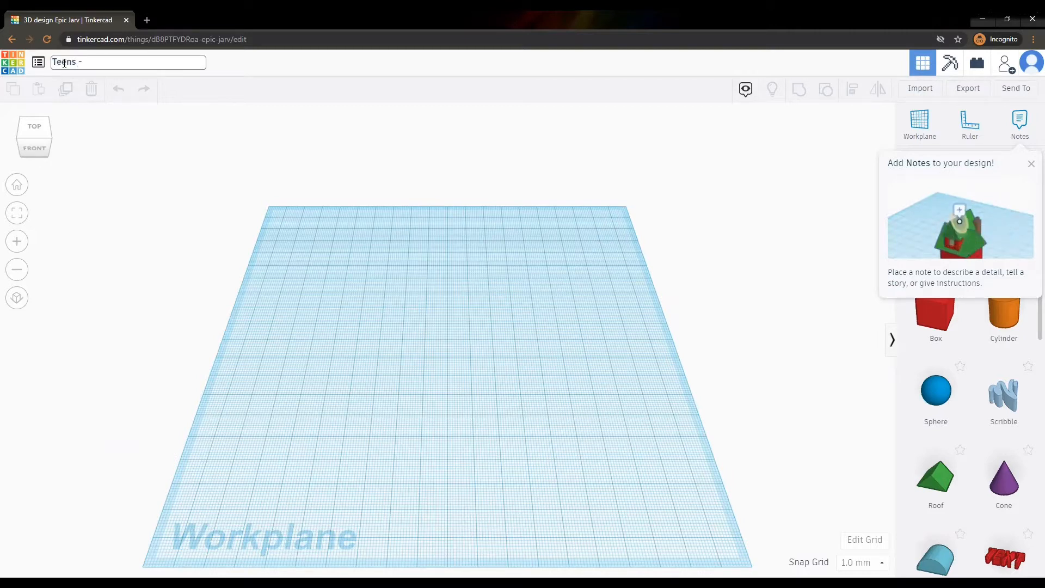
type(" example")
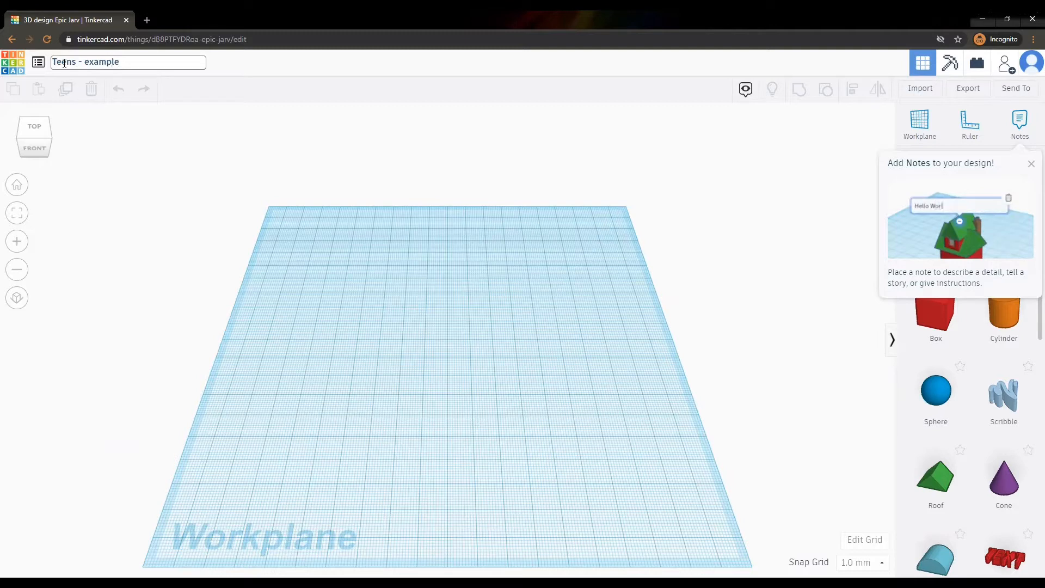
left_click(410, 332)
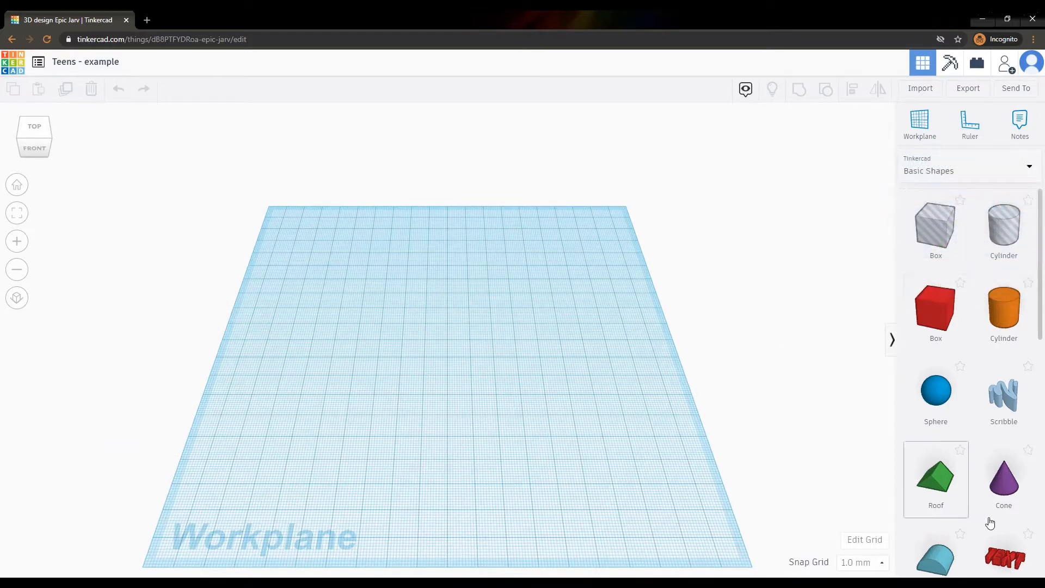
Place a red Box from Basic Shapes at the centre of the workplane.
scroll(987, 342, "down", 2)
scroll(987, 341, "down", 7)
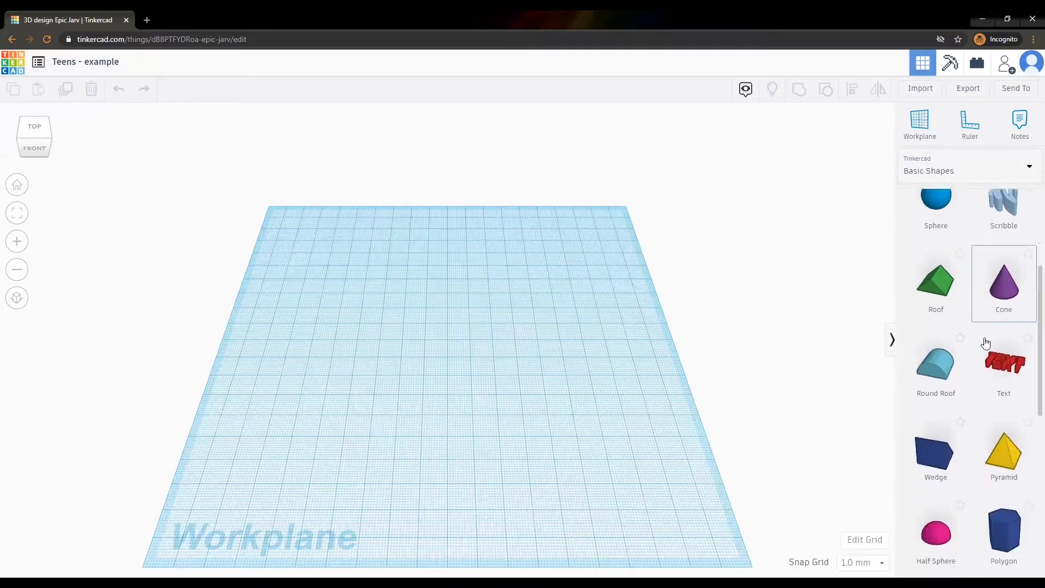
scroll(986, 343, "down", 2)
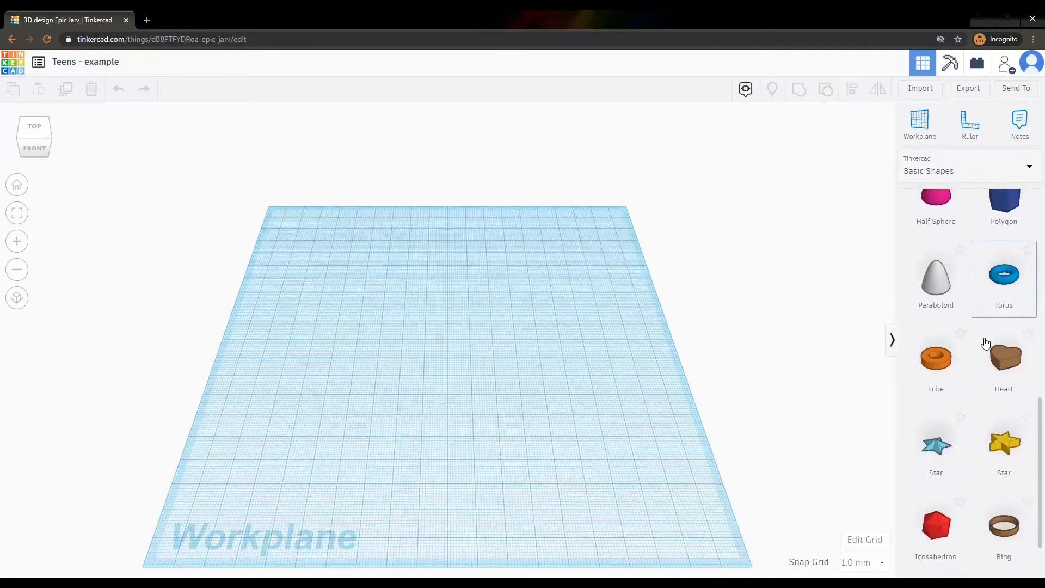
scroll(986, 343, "up", 2)
scroll(986, 342, "up", 8)
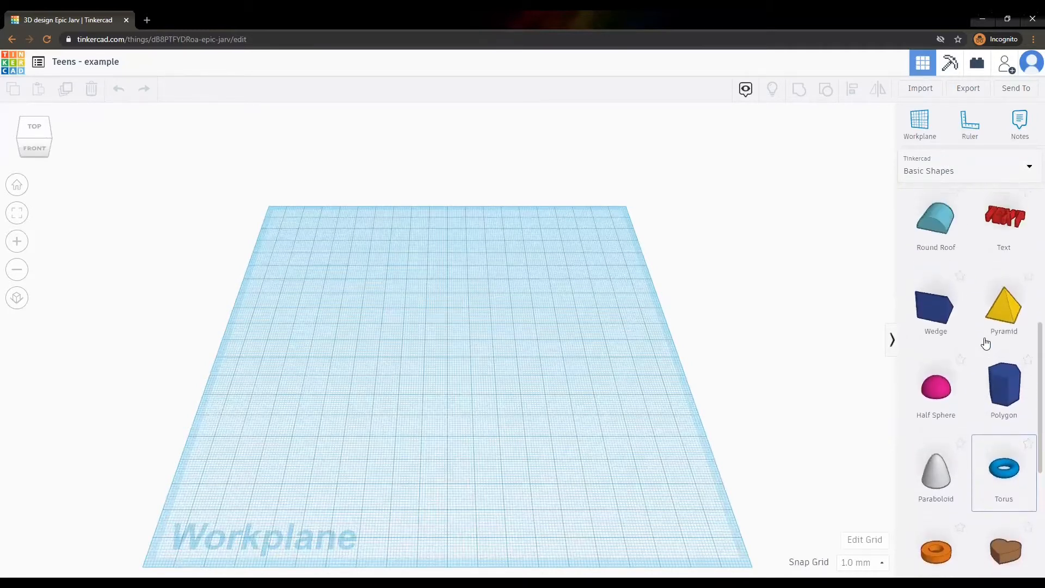
scroll(987, 354, "up", 1)
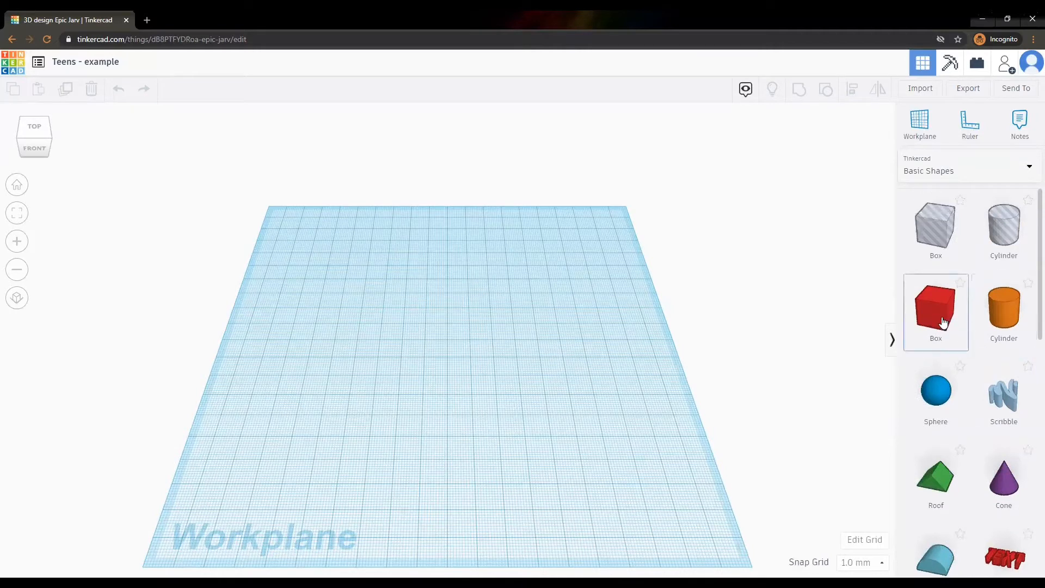
left_click_drag(885, 307, 433, 375)
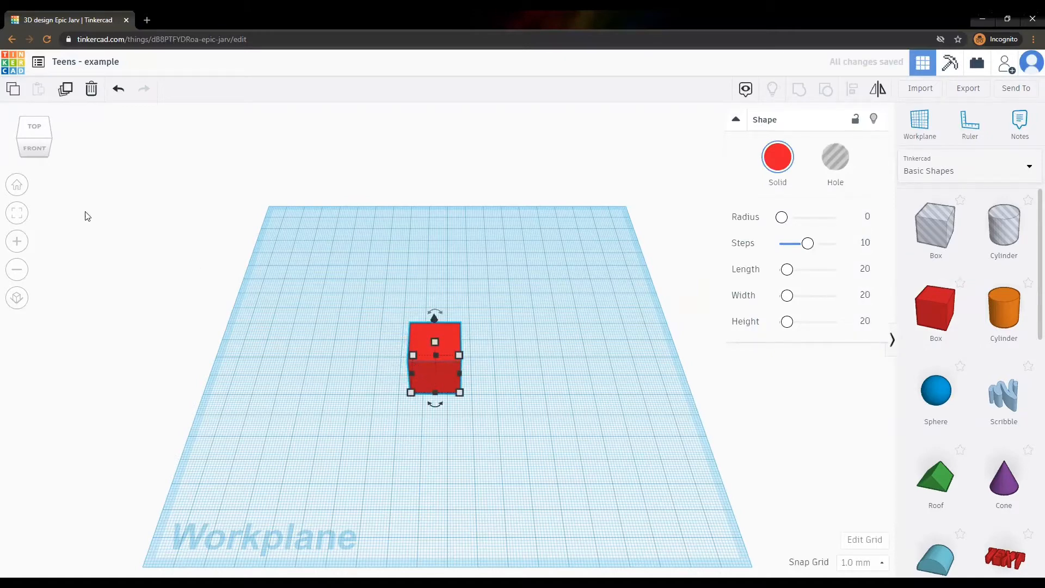
From the front view, flatten the box to a 2 mm tall slab.
left_click(39, 146)
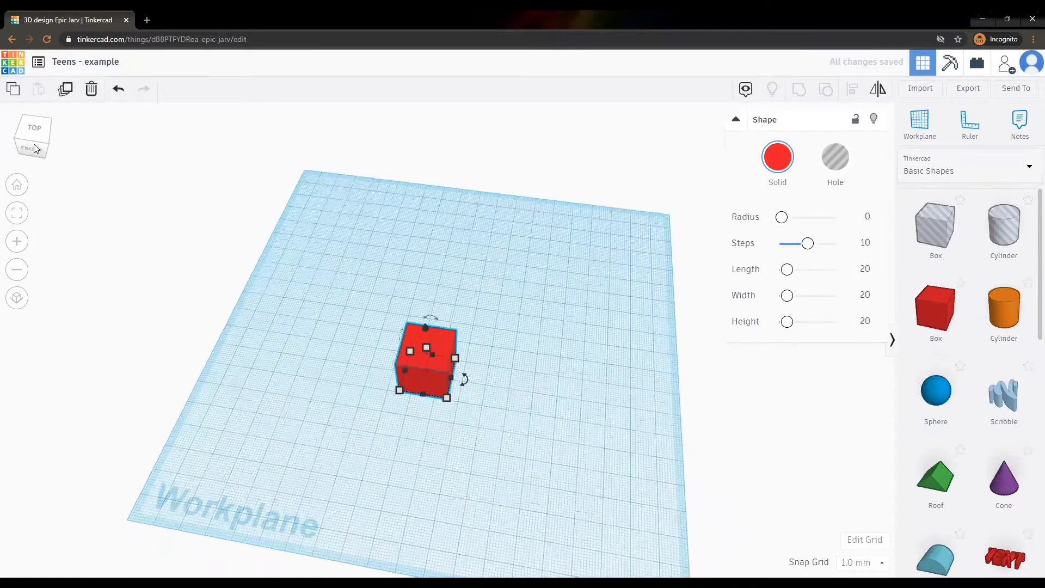
mouse_move(32, 140)
left_mouse_down()
mouse_move(67, 144)
mouse_move(46, 151)
left_mouse_up()
left_click(41, 148)
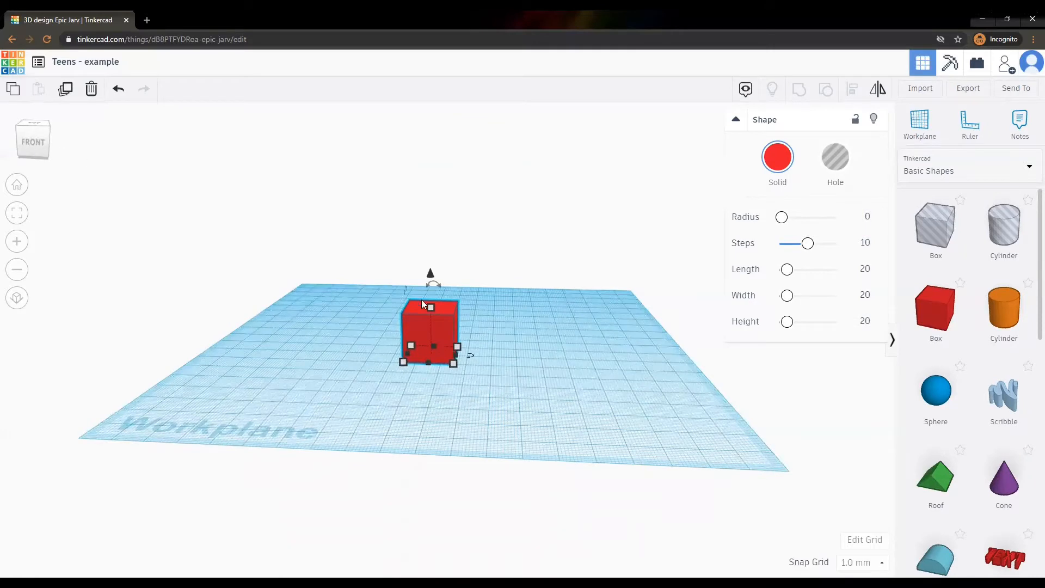
mouse_move(427, 306)
left_click_drag(427, 308, 431, 347)
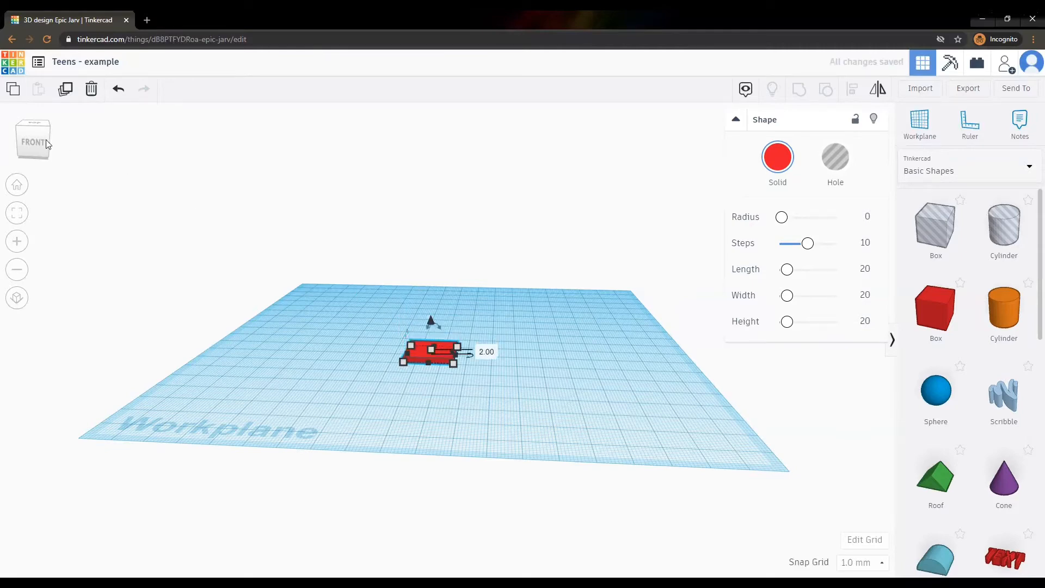
left_click_drag(39, 136, 41, 149)
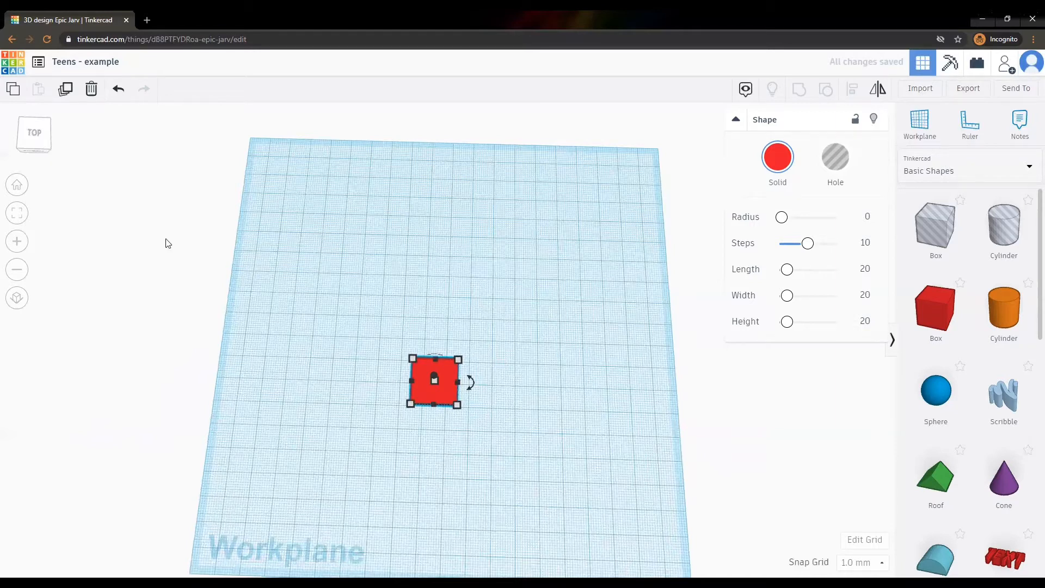
Set the red slab's footprint to 60 by 30 mm.
mouse_move(458, 404)
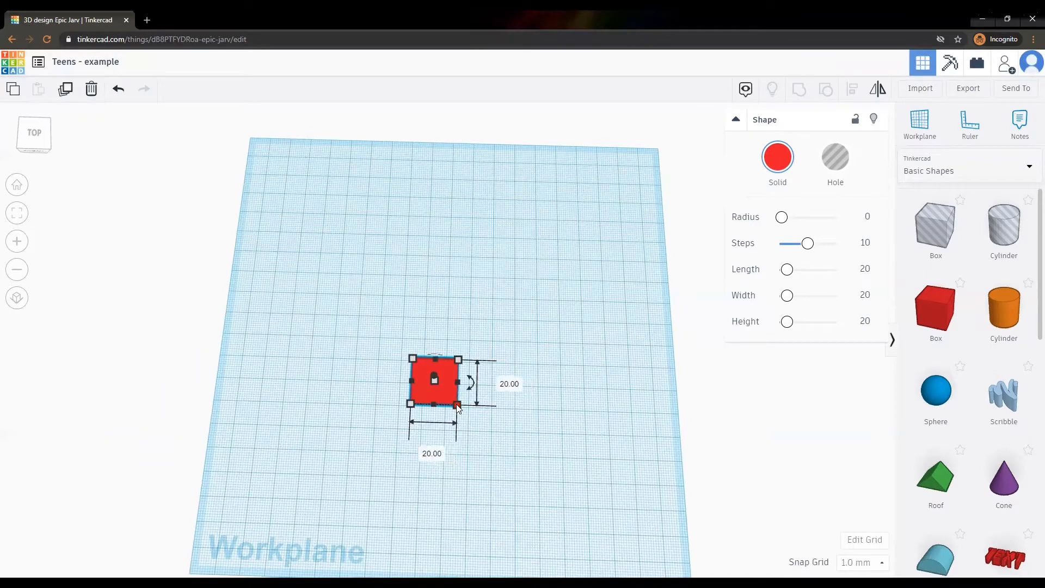
left_click(509, 385)
type("30")
key("Return")
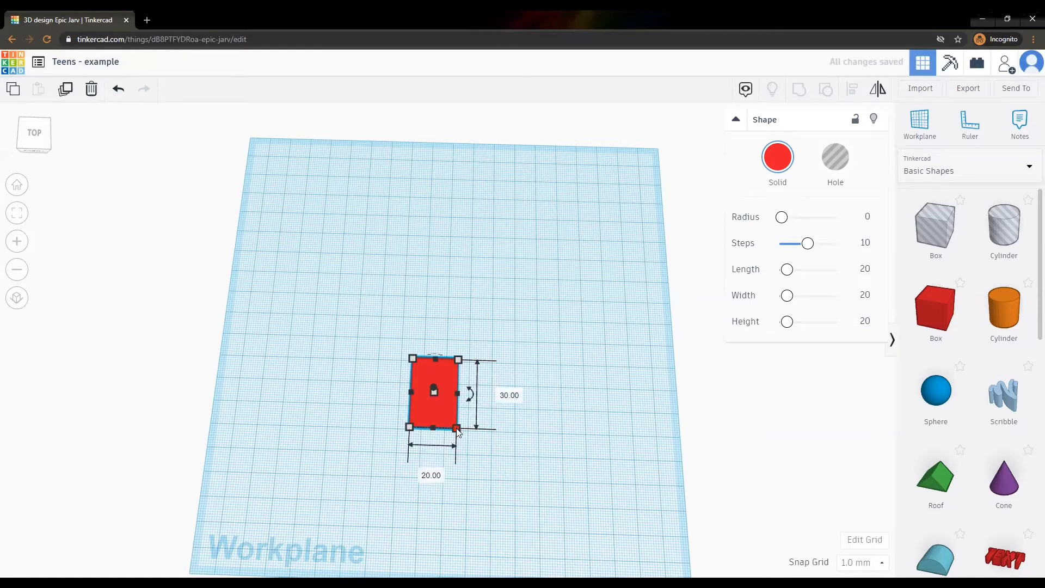
left_click_drag(457, 430, 551, 432)
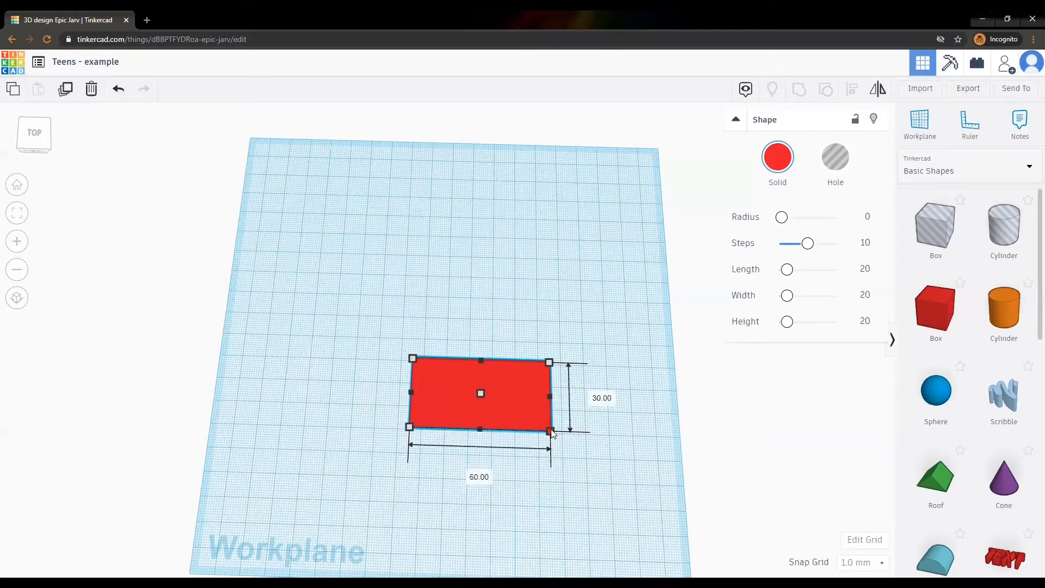
left_click(604, 448)
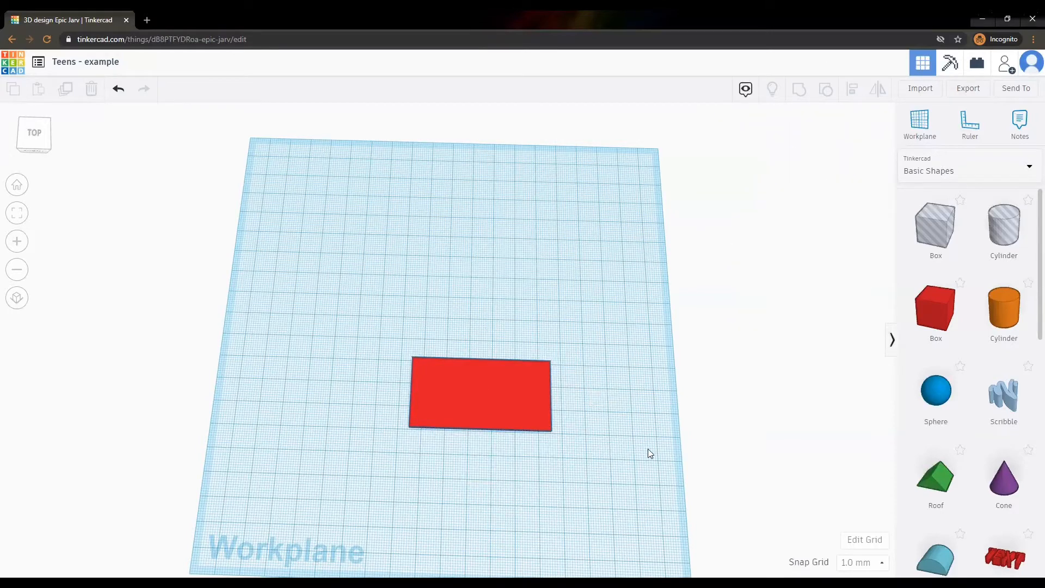
Add a Round Roof left of the red box and tip it upright by -90°.
scroll(979, 362, "down", 3)
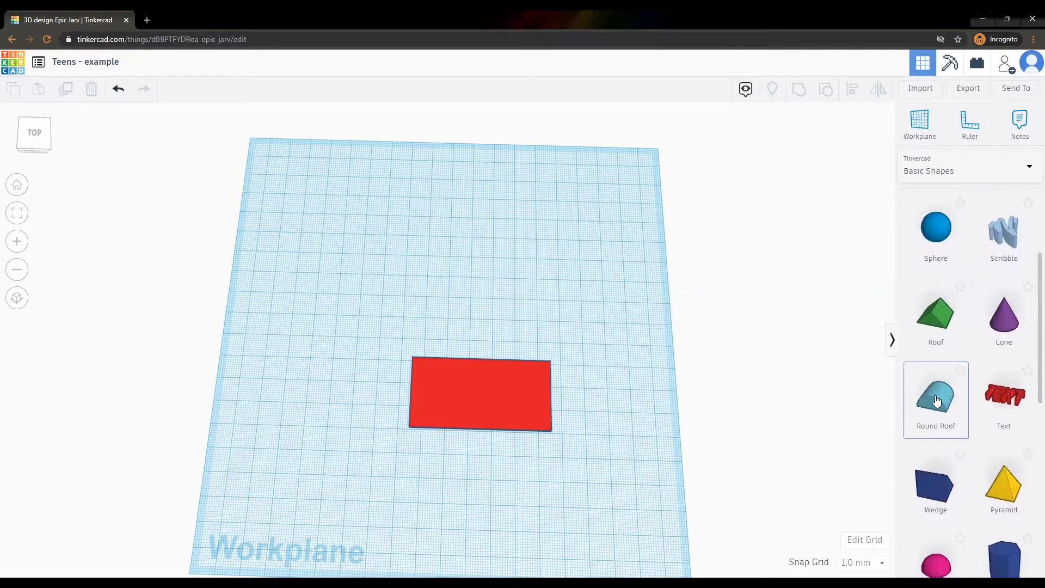
left_click_drag(936, 401, 358, 384)
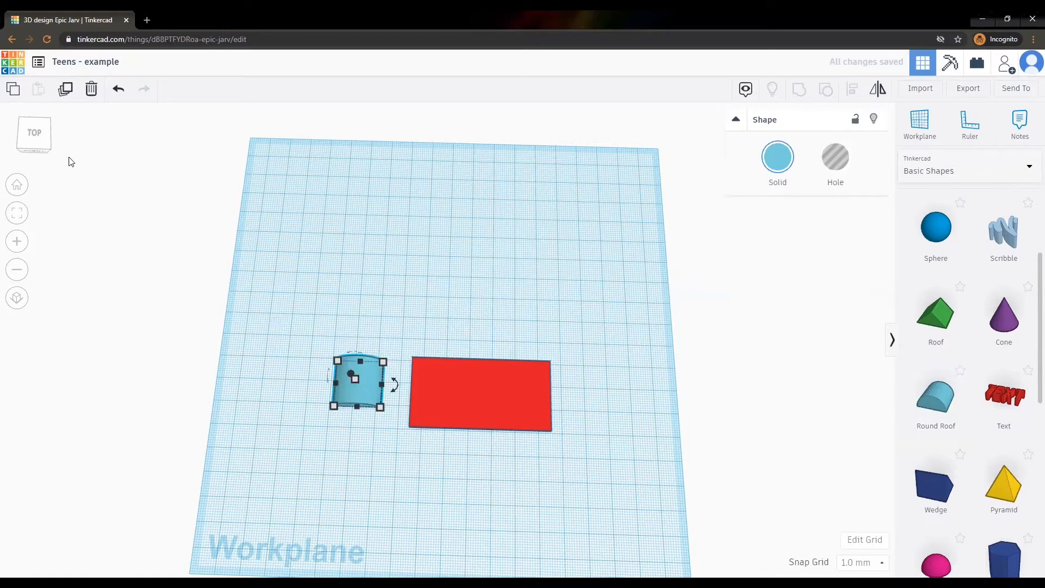
left_click(30, 140)
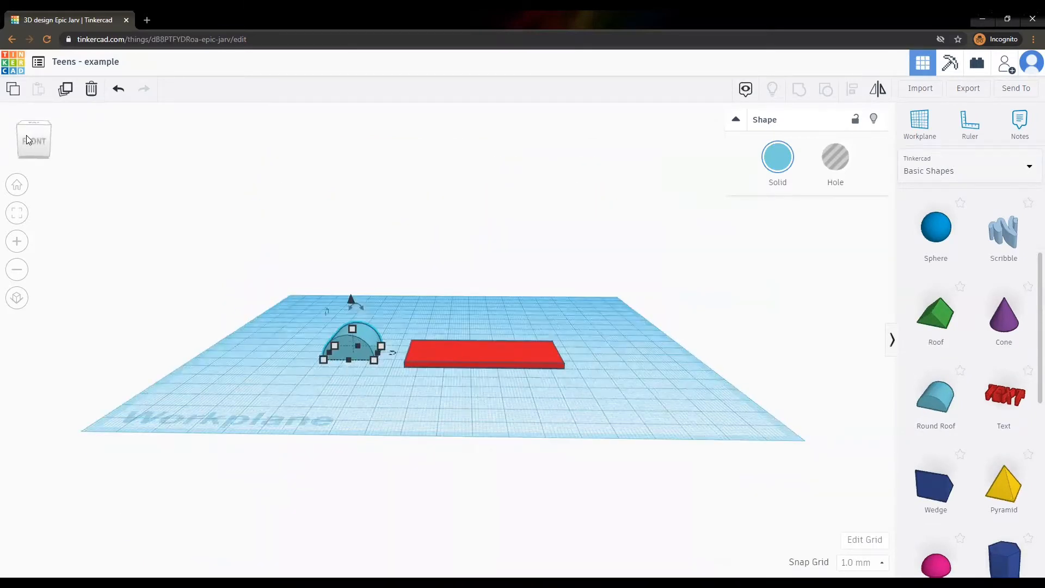
left_click_drag(26, 139, 46, 140)
left_click(47, 140)
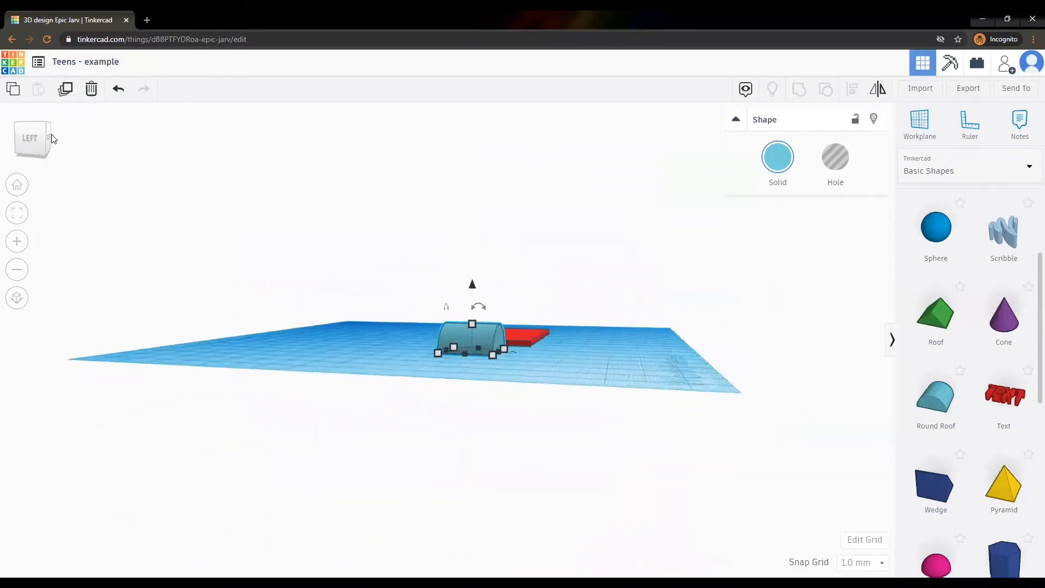
left_click_drag(490, 309, 491, 312)
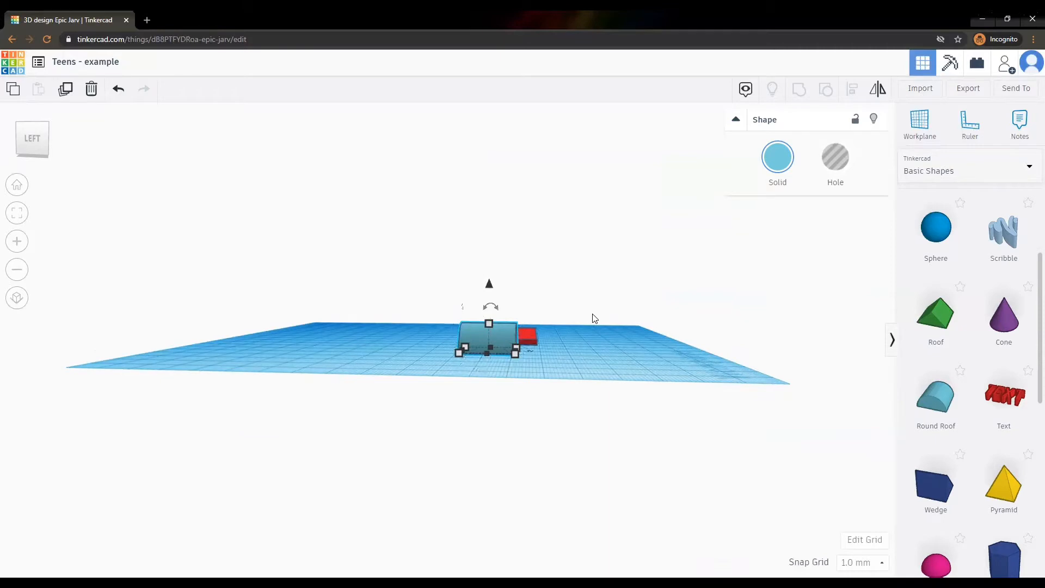
left_click_drag(492, 303, 443, 331)
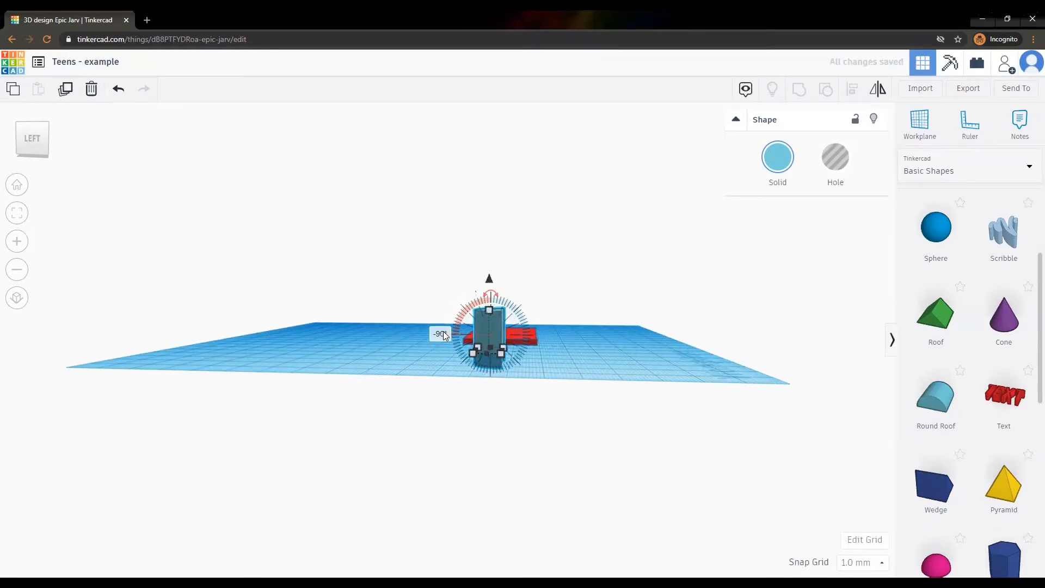
left_click(442, 334)
key("Return")
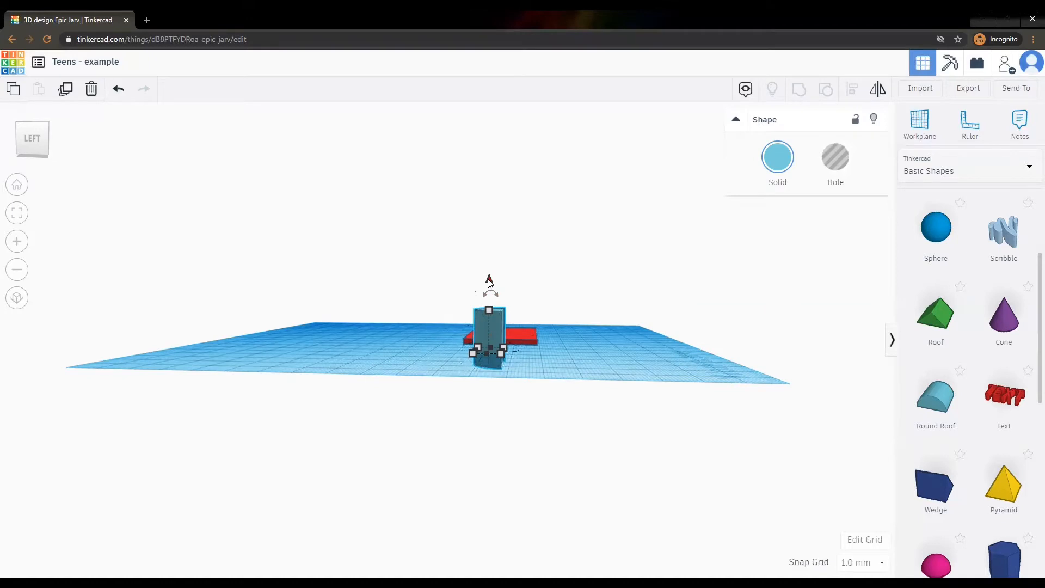
left_click_drag(490, 281, 489, 267)
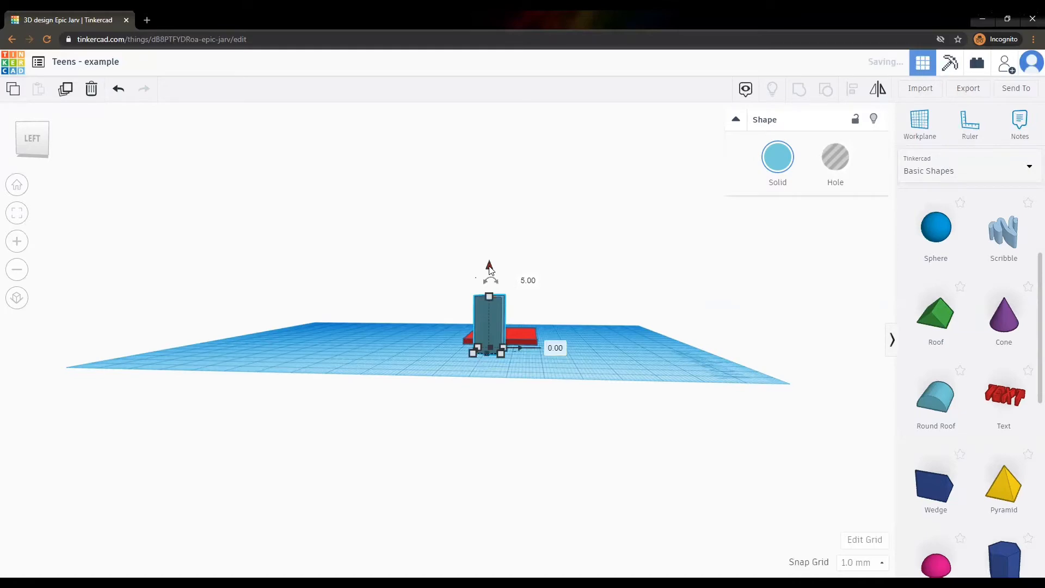
Rotate the roof another -90° and flatten it to 2 mm thick.
left_click(34, 158)
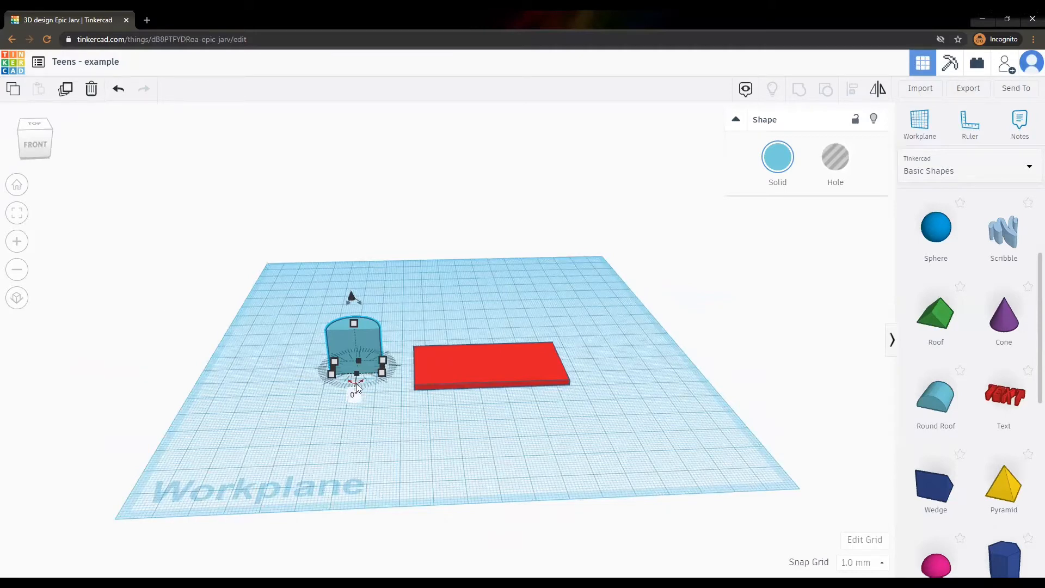
left_click_drag(356, 384, 393, 373)
left_click(415, 372)
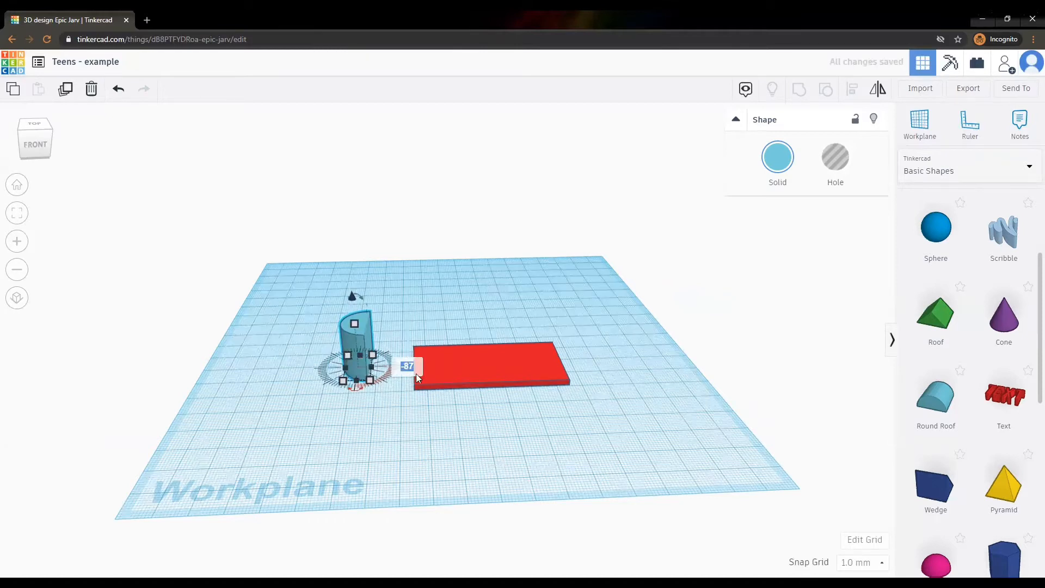
type("-90")
key("Return")
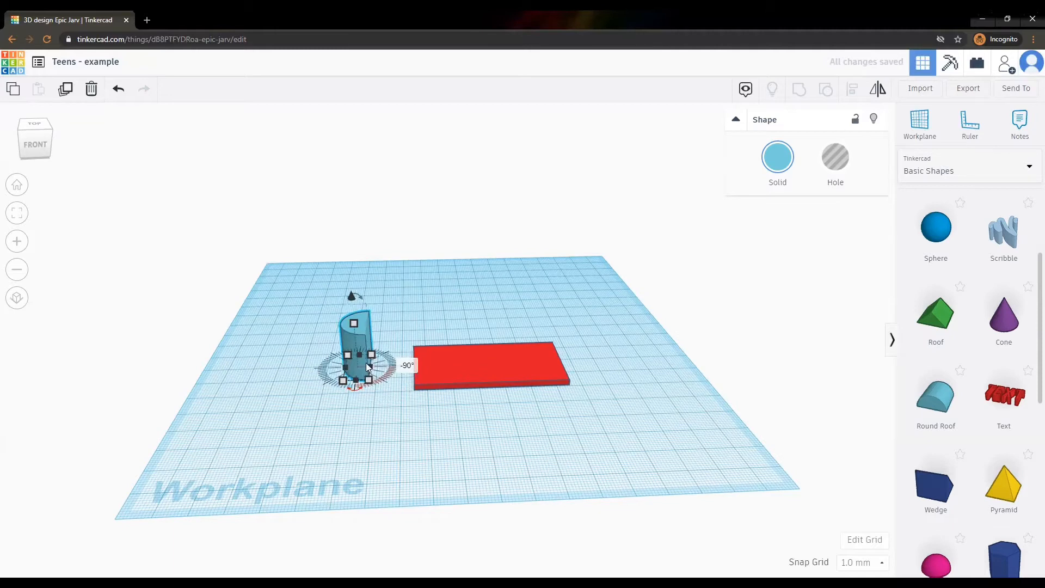
left_click_drag(354, 324, 360, 363)
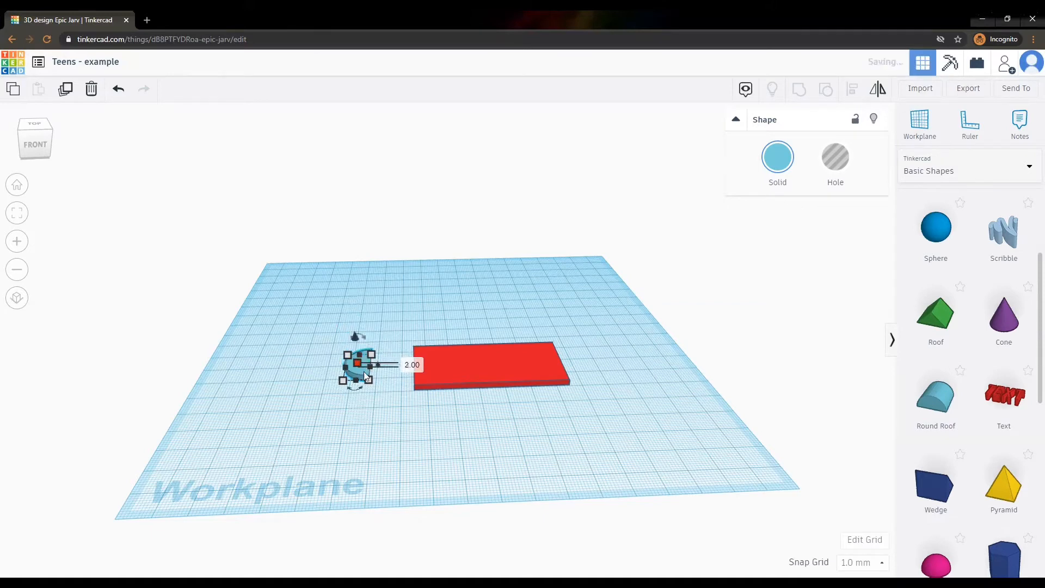
left_click(385, 431)
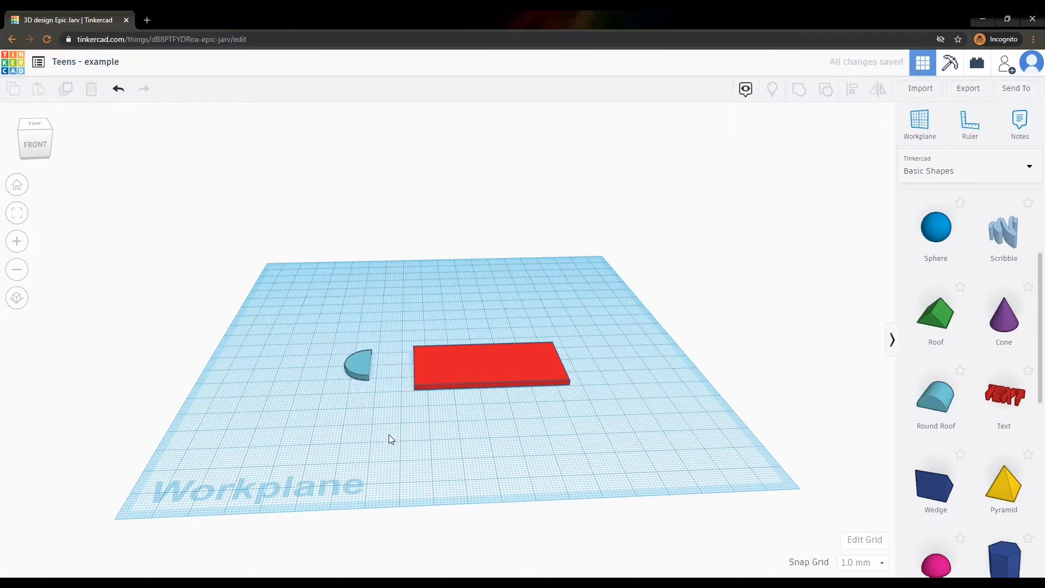
Change the half-round piece's length from 20 to 30 mm.
left_click(360, 375)
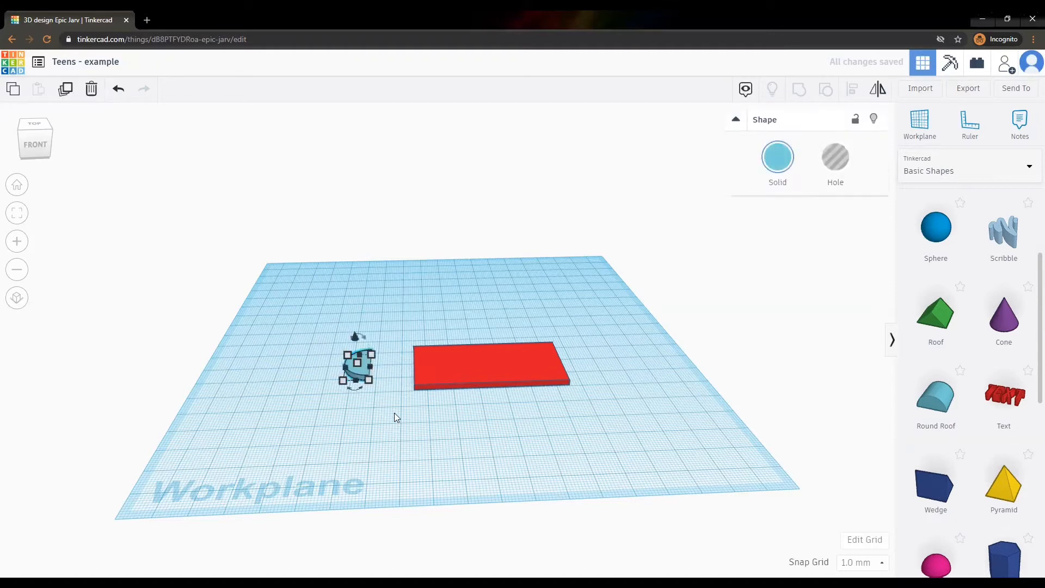
left_click(369, 380)
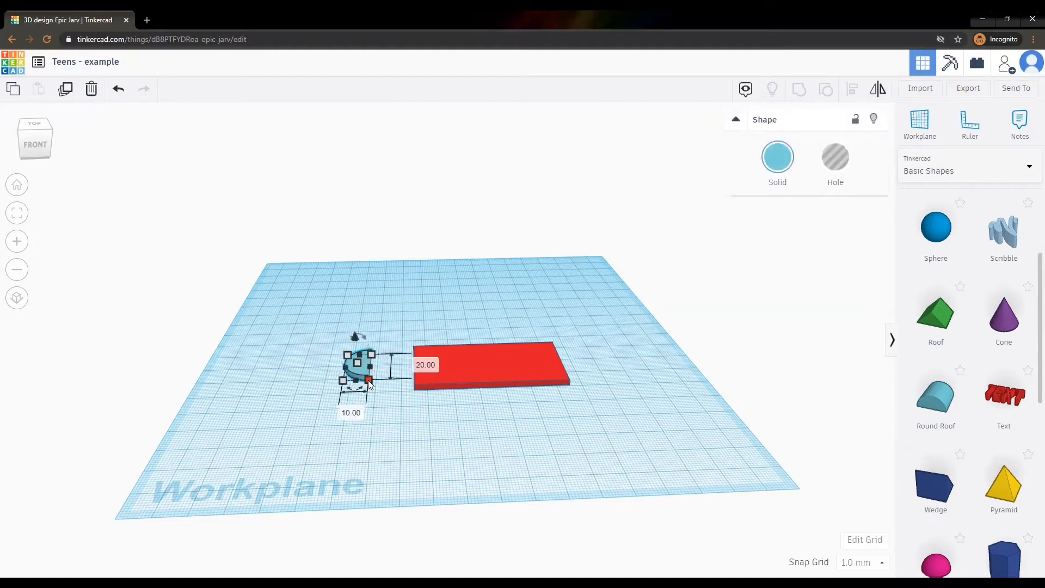
left_click(428, 366)
type("30")
key("Return")
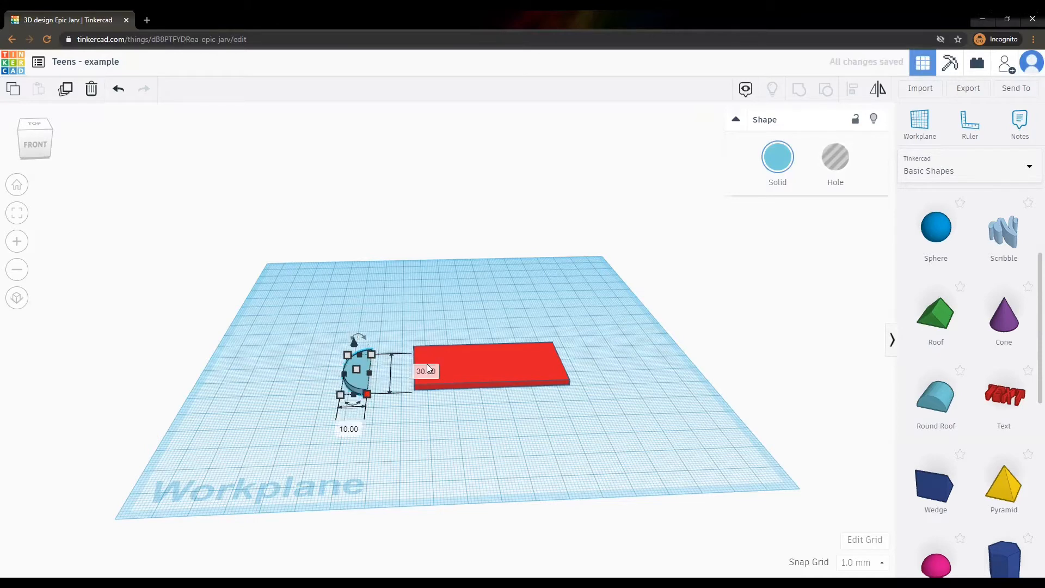
left_click(451, 429)
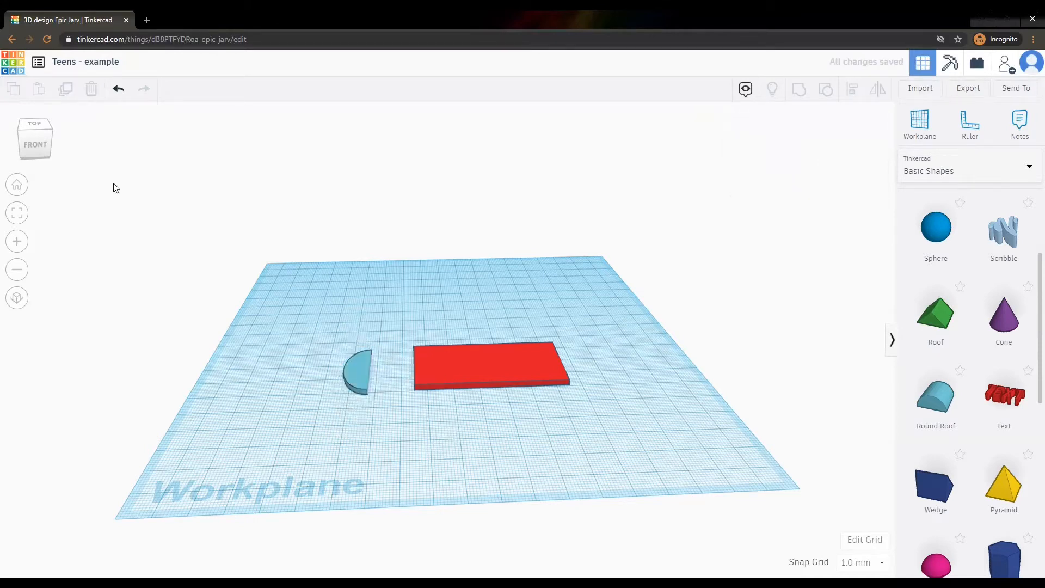
Nudge the half-round piece right until it touches the red box.
left_click(41, 144)
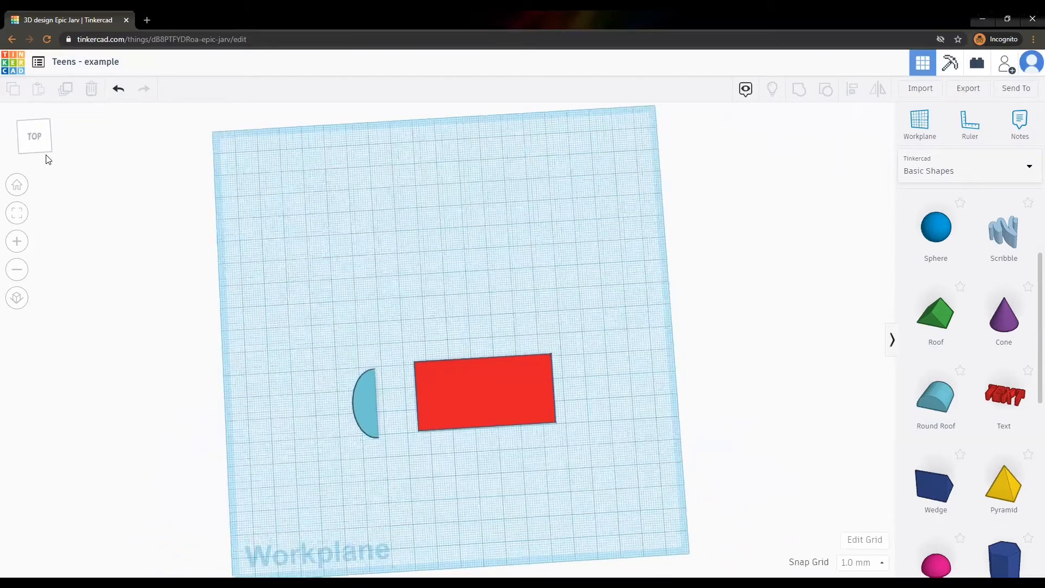
left_click(375, 405)
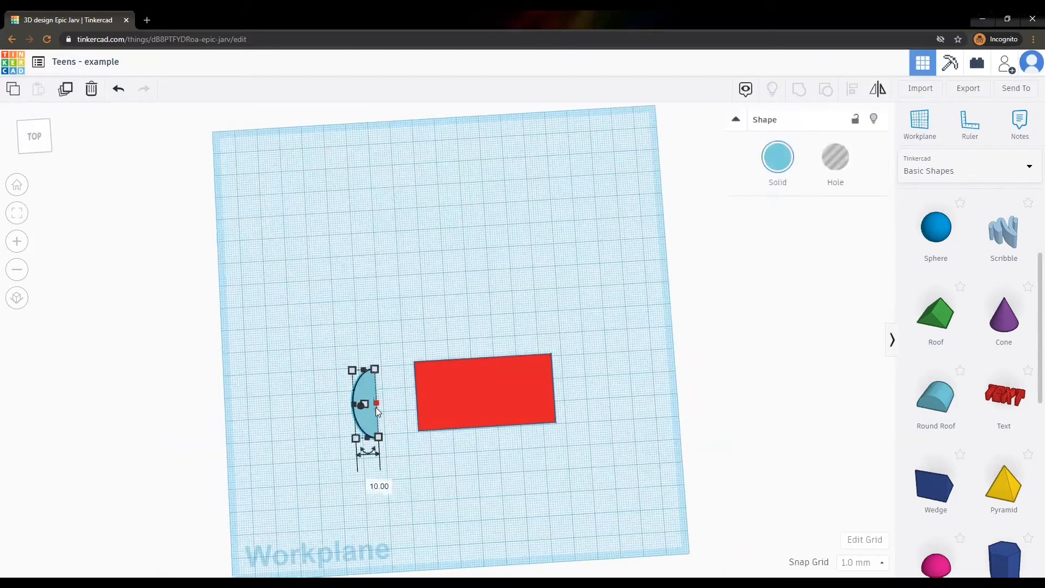
key("Right")
key("Right")
key("Right")
key("Right")
key("Right")
key("Right")
key("Right")
key("Right")
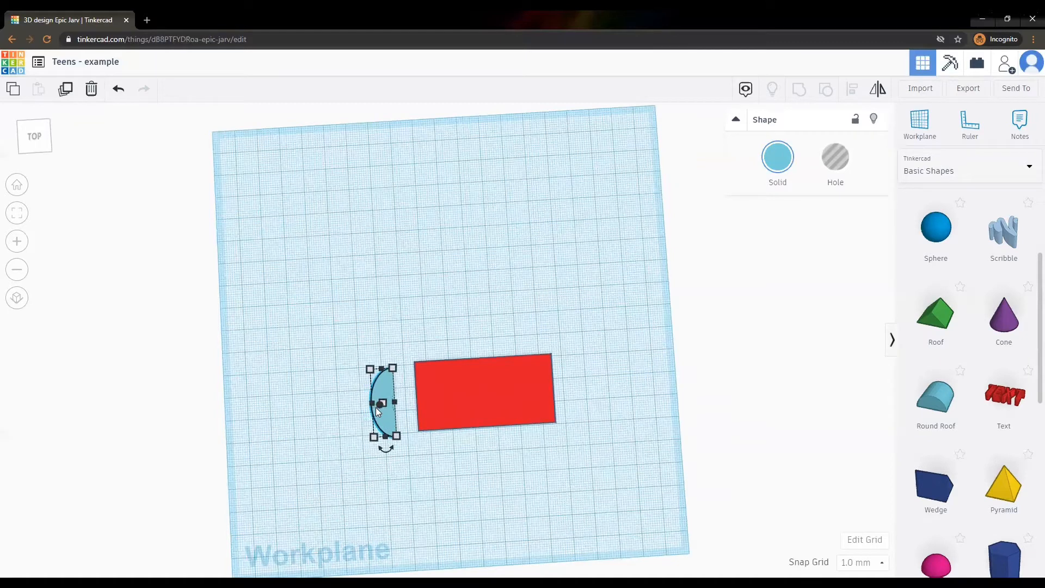
key("Right")
key("Right")
key("Right")
key("Right")
key("Right")
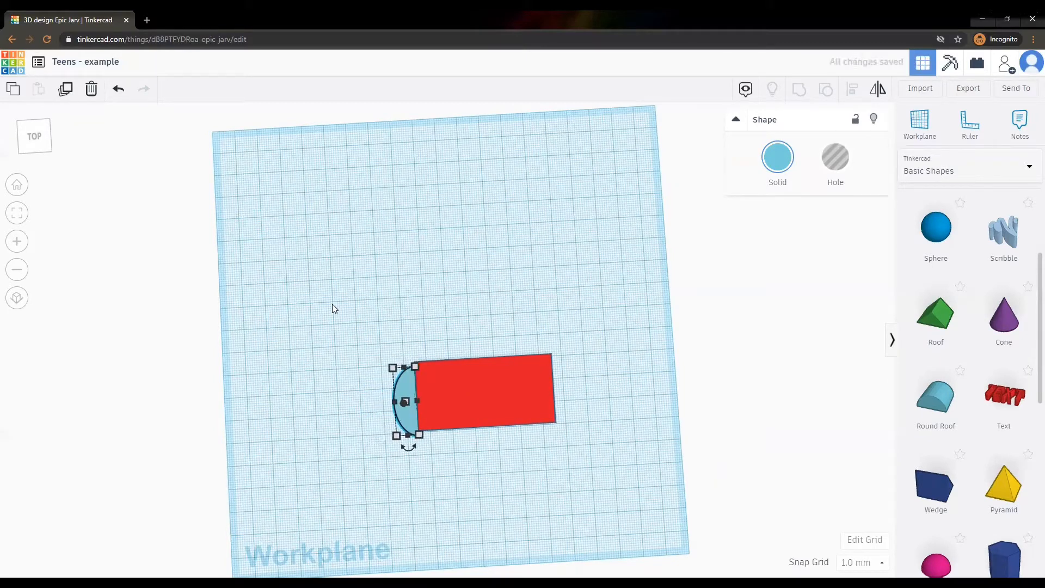
left_click(408, 478)
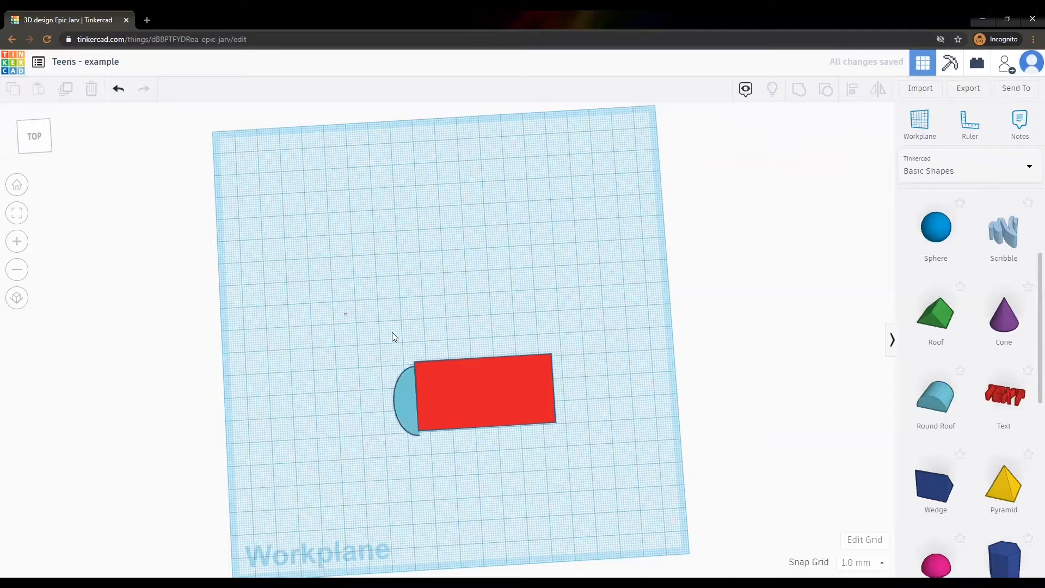
Center-align the half-round and red slab, then group them into one red tag.
left_click_drag(394, 336, 604, 467)
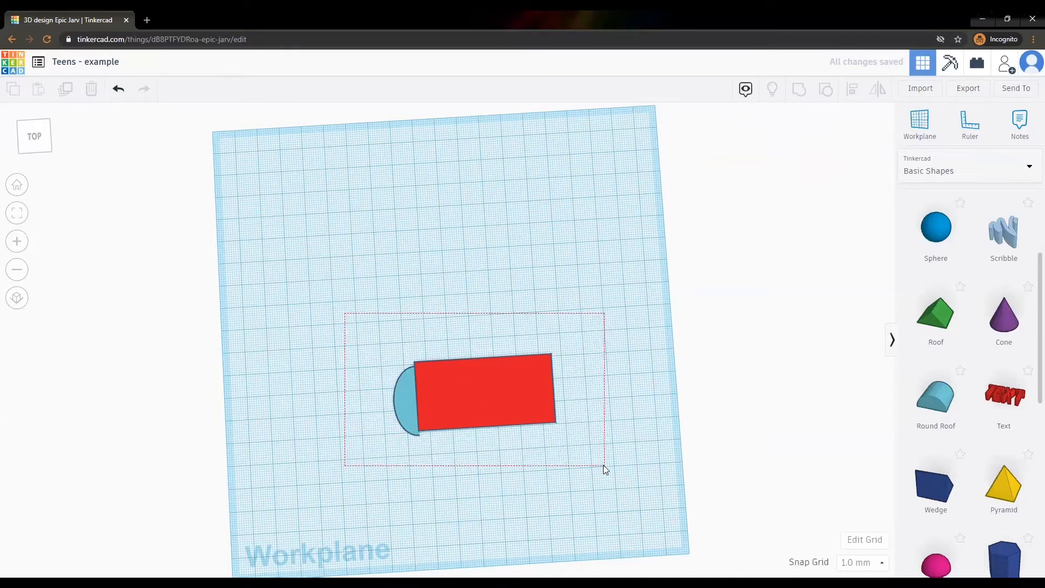
left_click_drag(603, 466, 603, 466)
key("l")
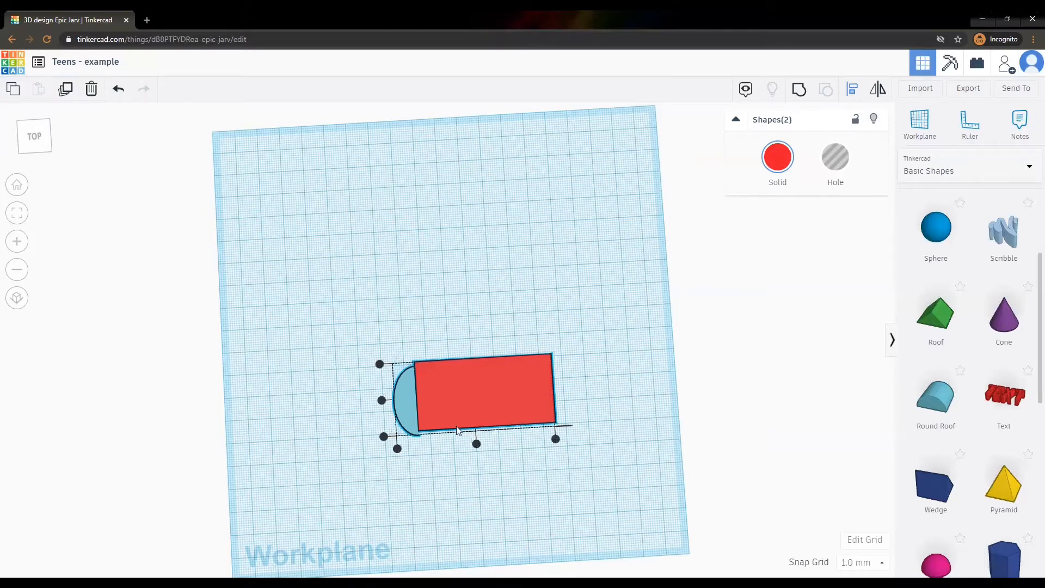
left_click(382, 401)
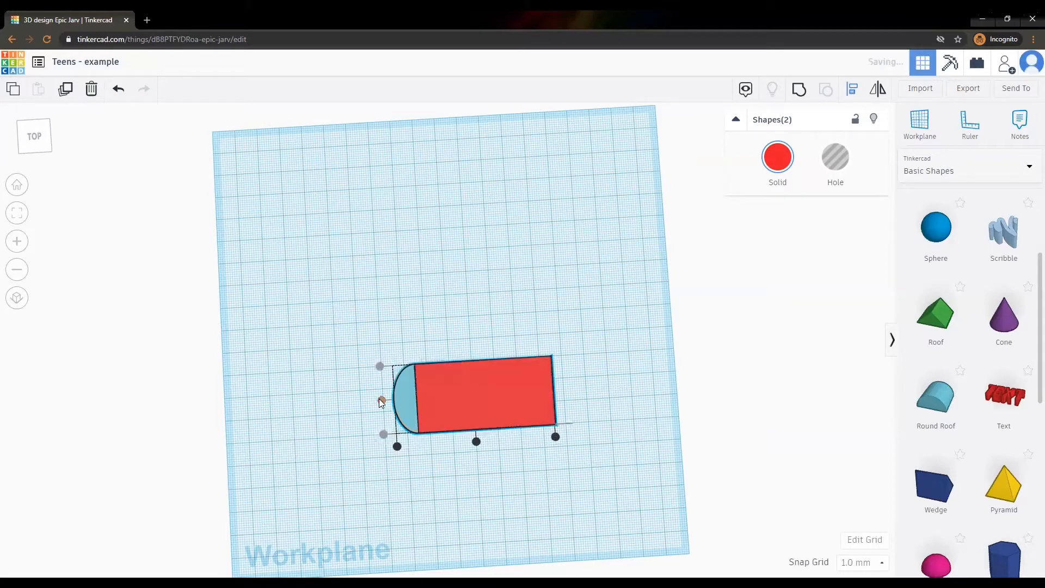
left_click(480, 288)
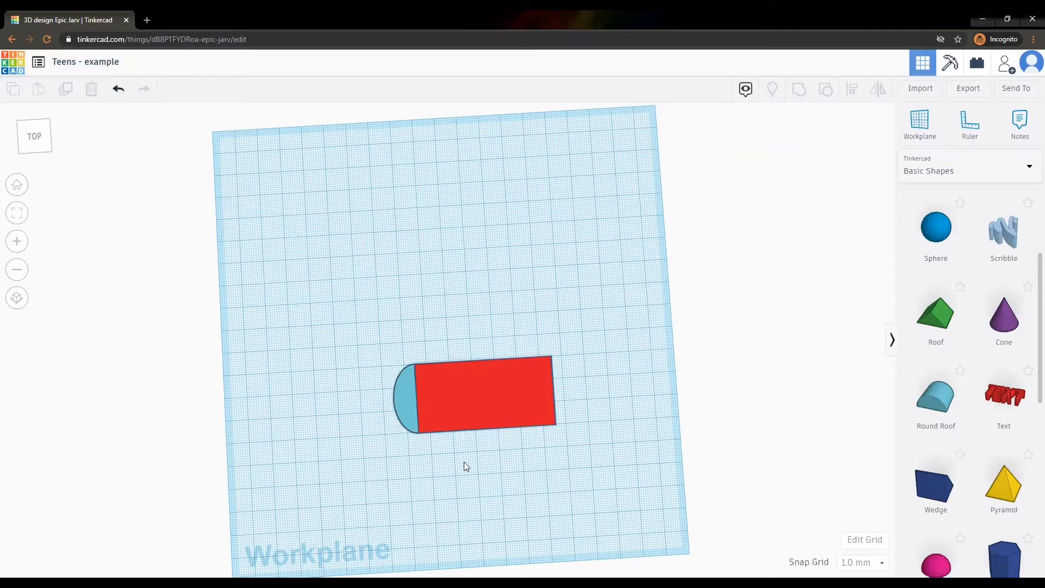
left_click_drag(357, 339, 609, 454)
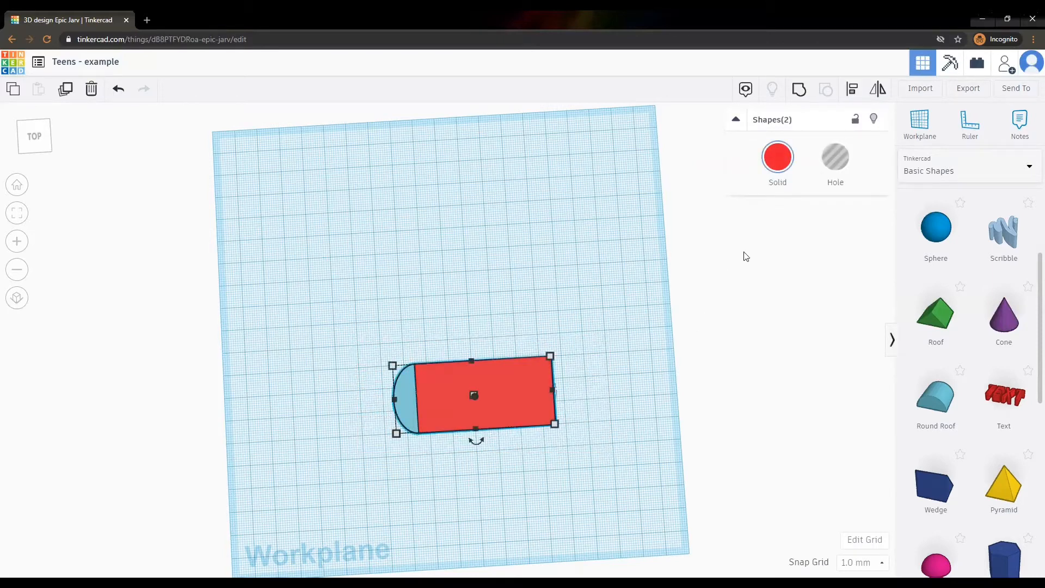
left_click(798, 91)
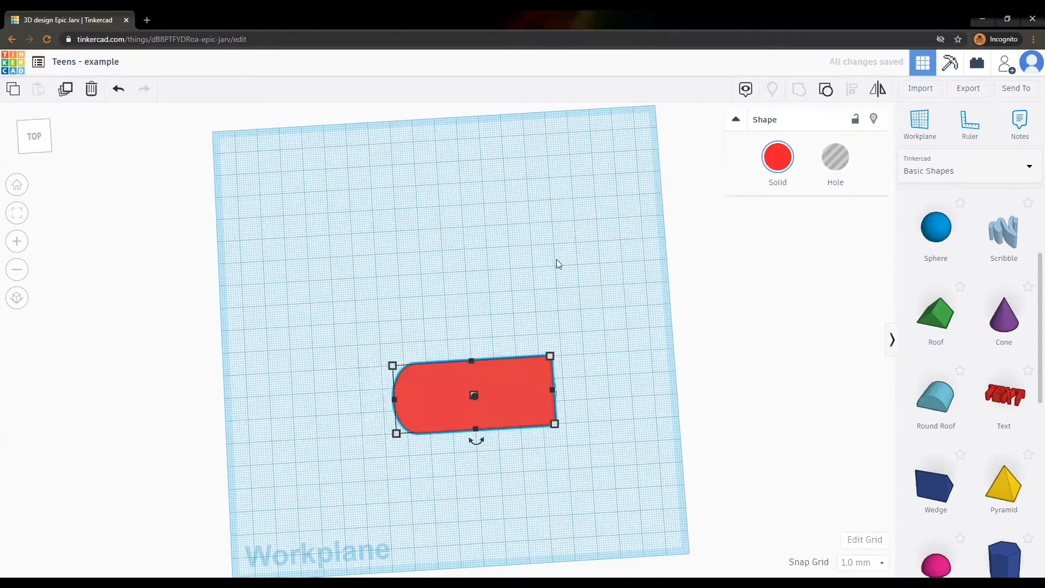
left_click(550, 275)
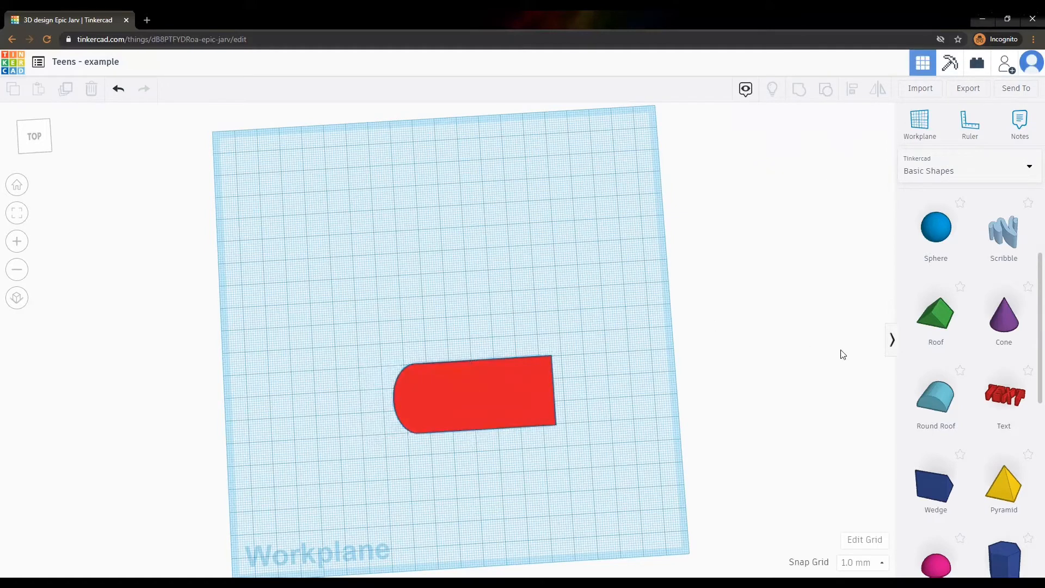
Add a Cylinder as a hole and size it to 4 by 4 mm.
scroll(999, 327, "up", 2)
scroll(994, 358, "up", 2)
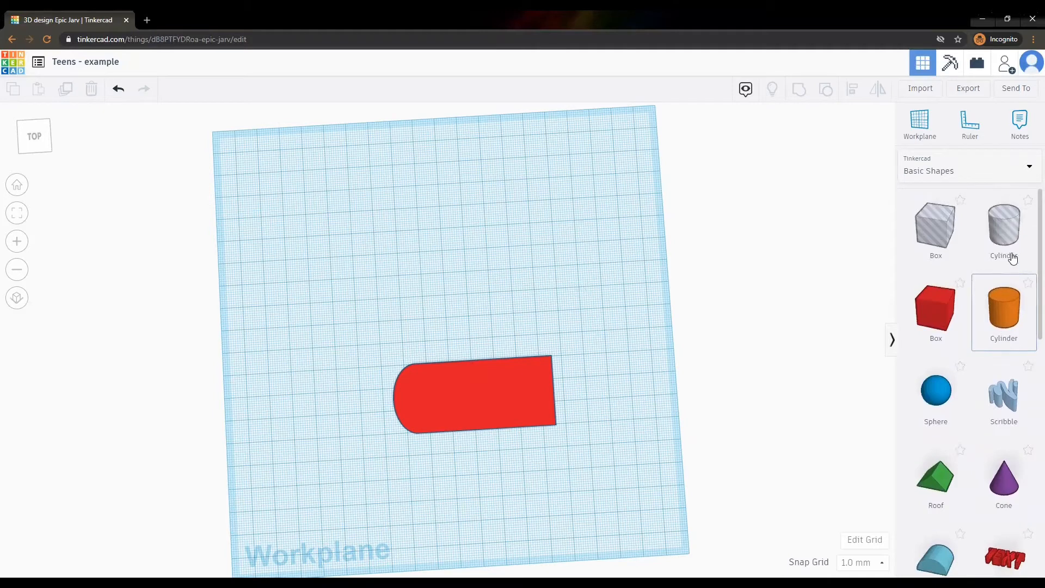
left_click_drag(1007, 234, 372, 328)
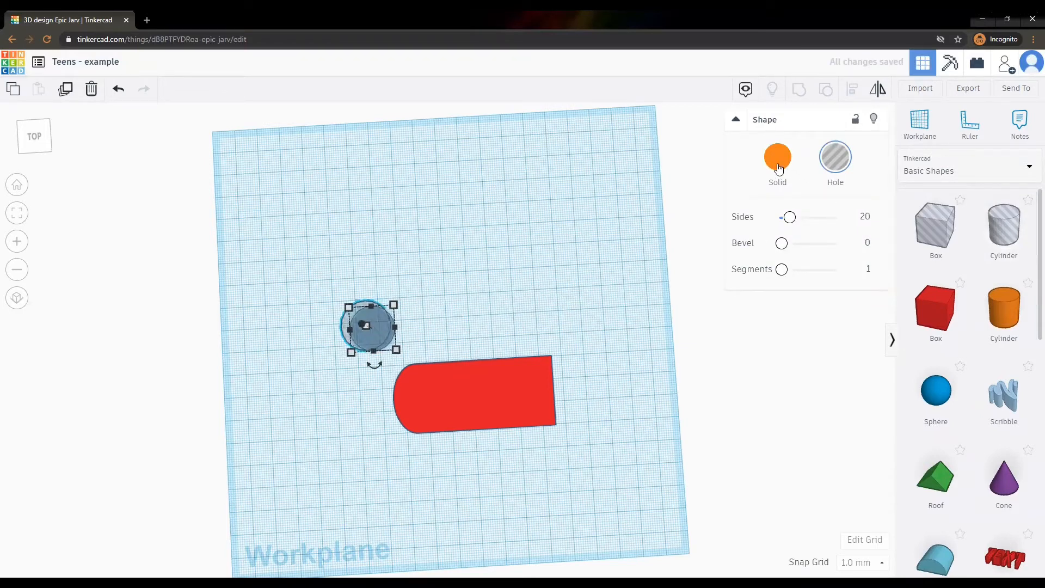
left_click(835, 162)
mouse_move(398, 353)
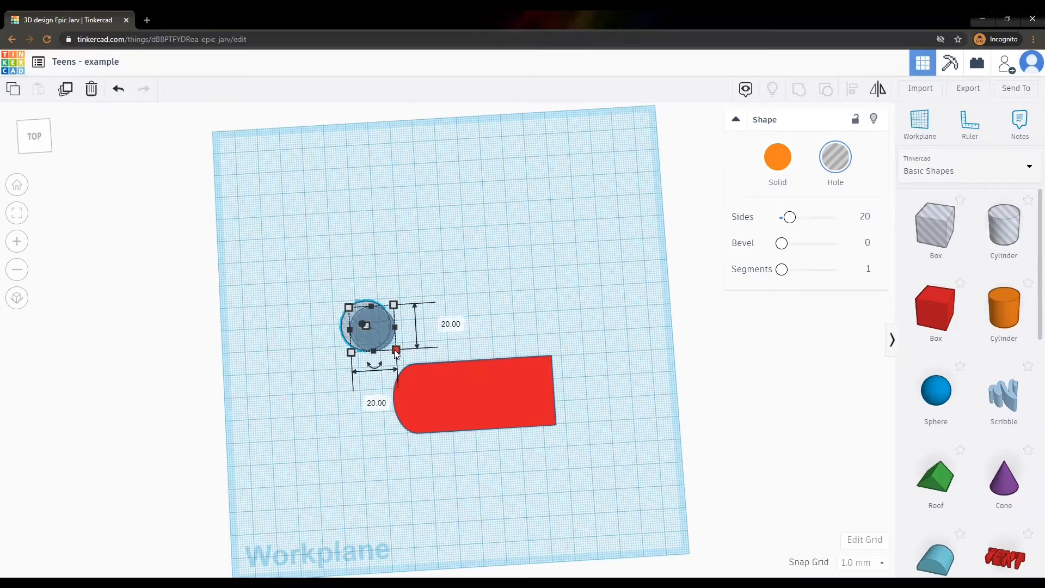
left_click(450, 324)
type("4")
key("Return")
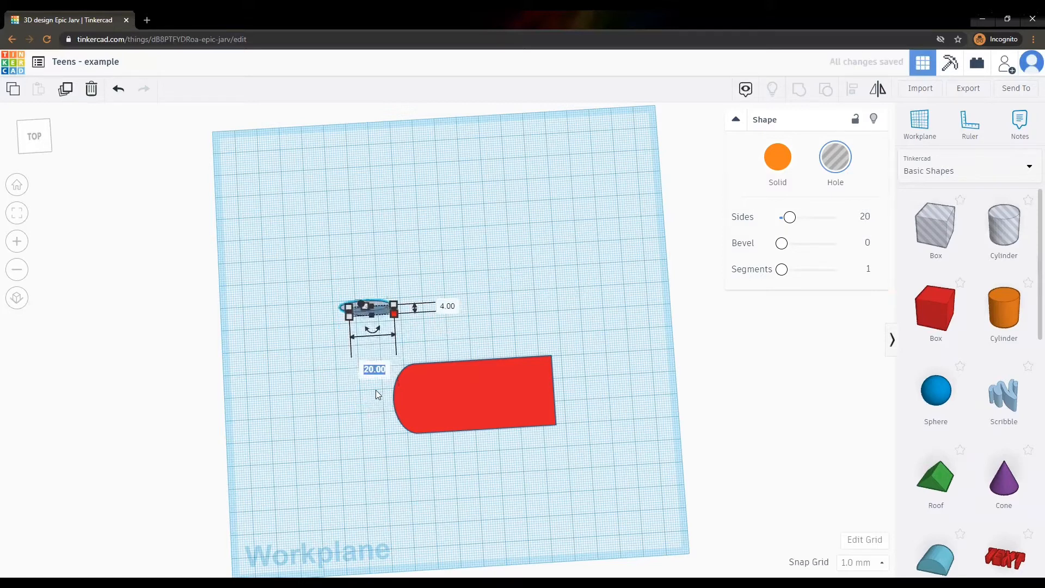
left_click(374, 371)
type("4")
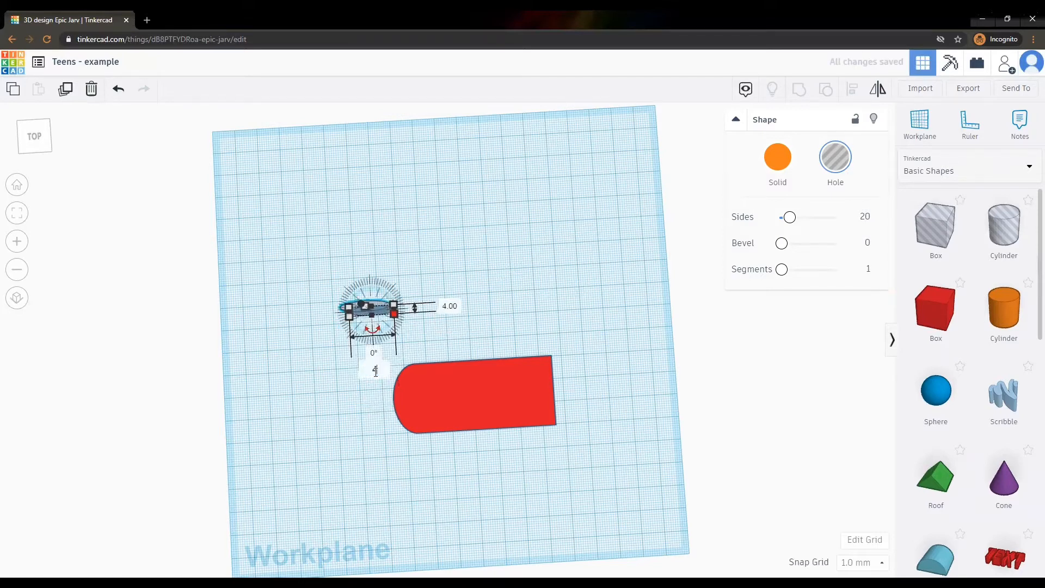
key("Return")
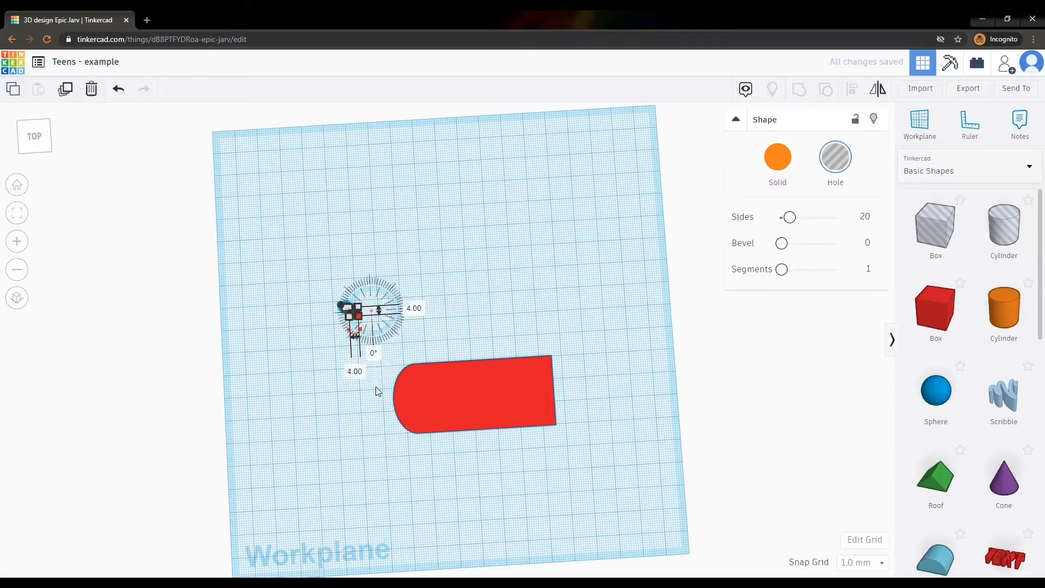
left_click(538, 297)
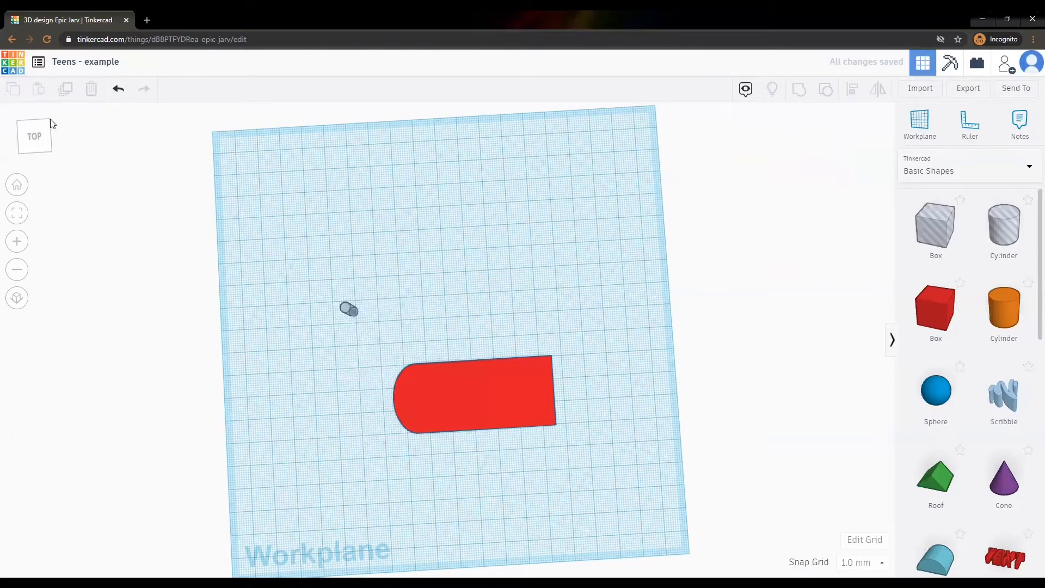
Set the hole's height to 7 mm and move it onto the tag's rounded left end.
left_click(39, 151)
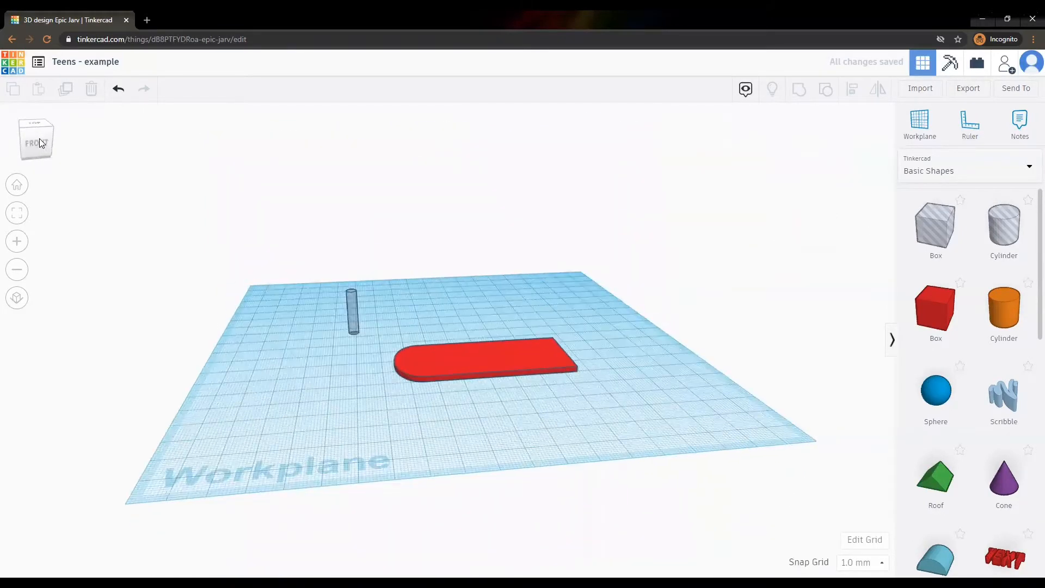
left_click(350, 300)
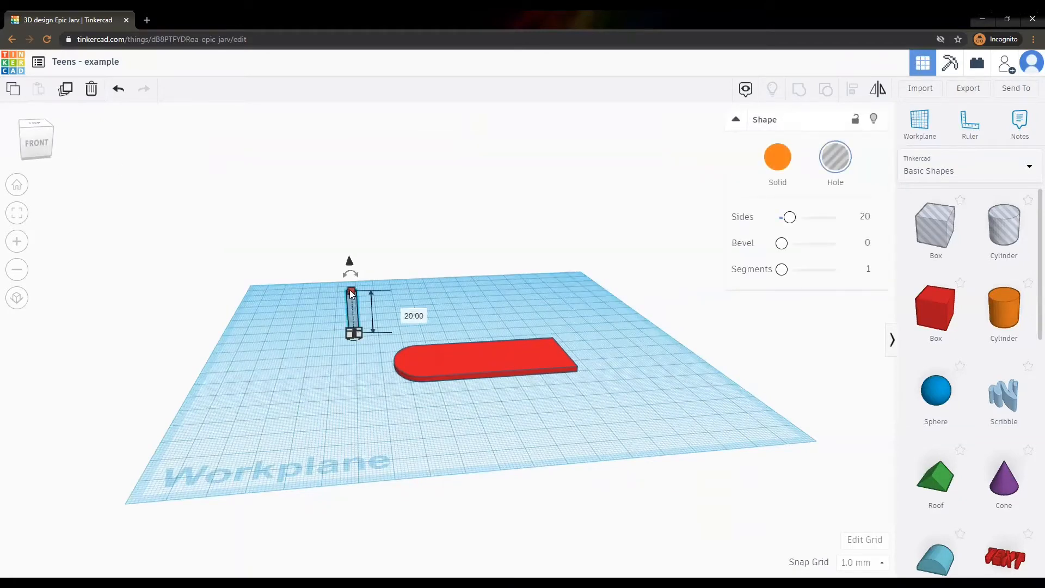
left_click_drag(354, 309, 354, 321)
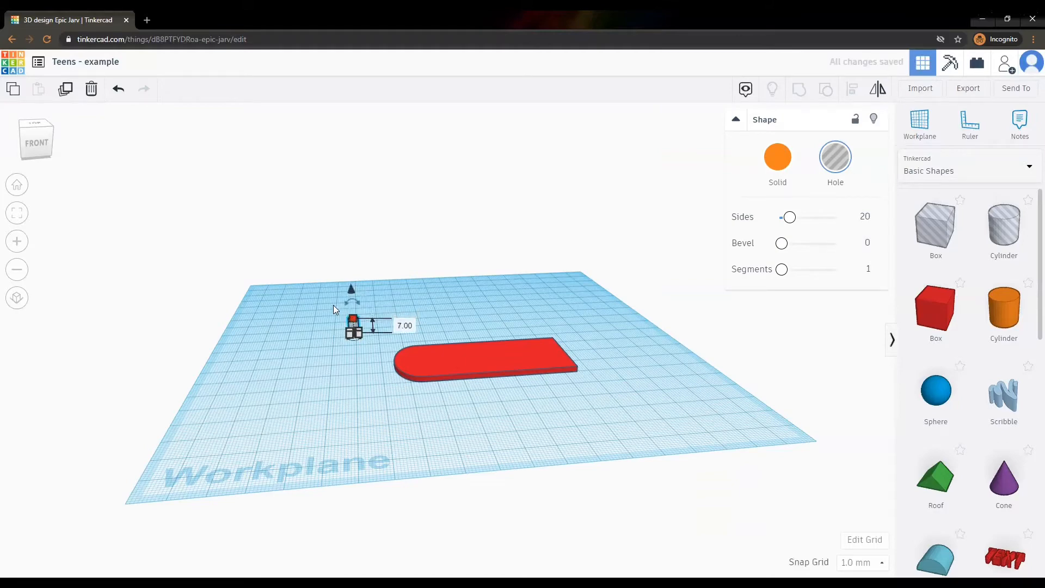
left_click(46, 130)
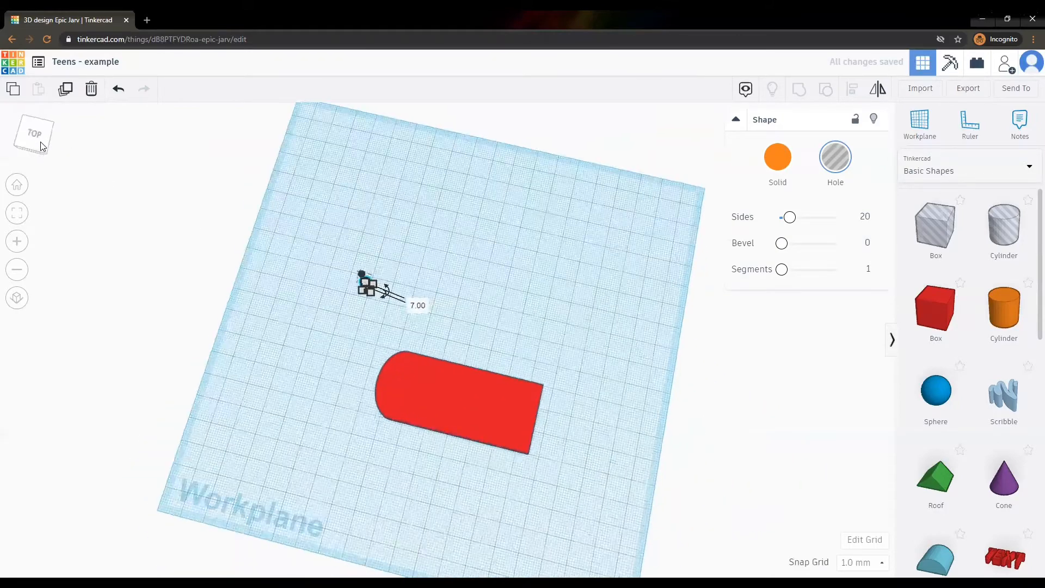
left_click(423, 267)
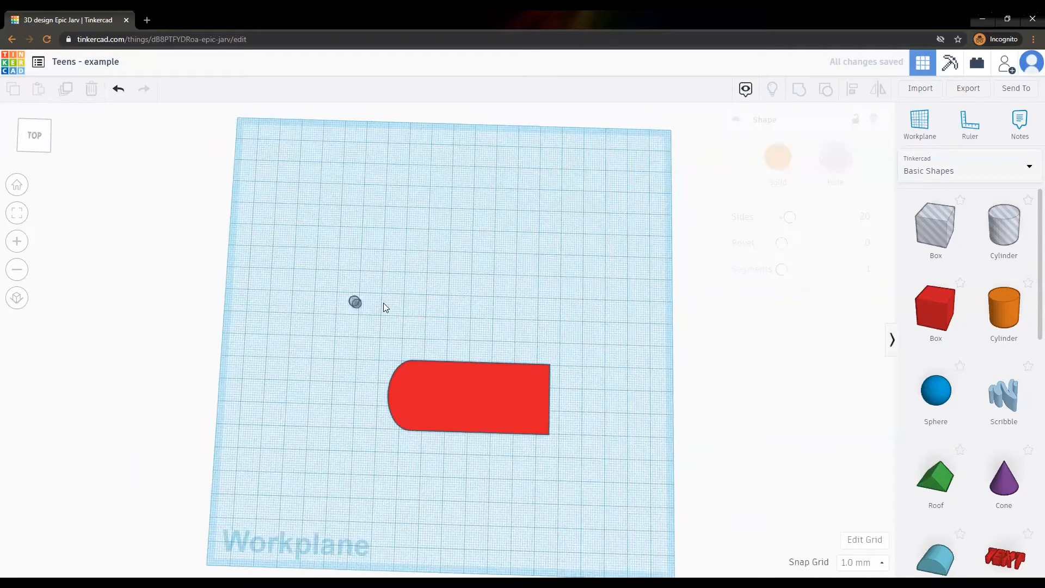
left_click_drag(355, 301, 403, 396)
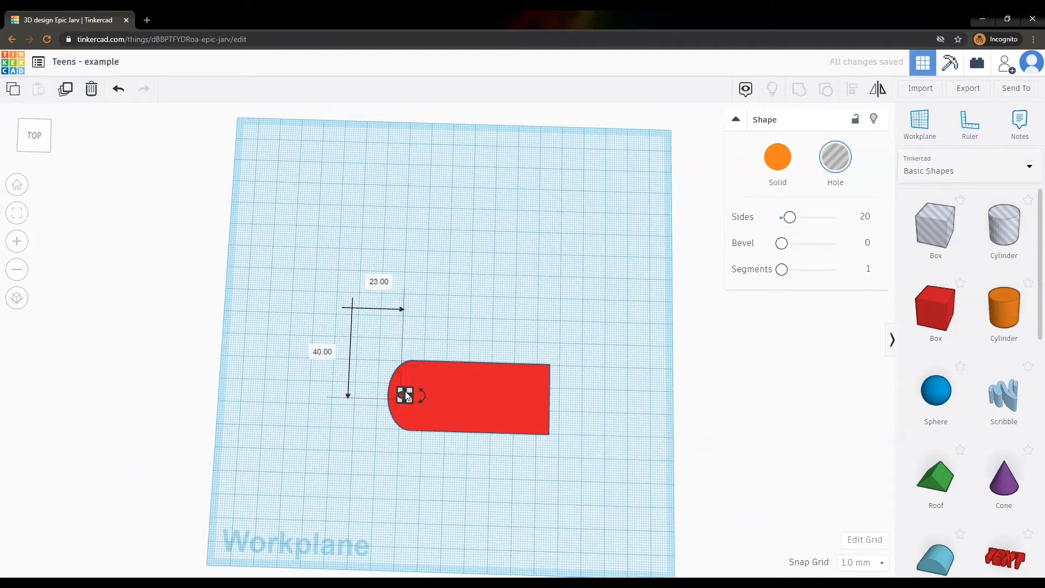
left_click(450, 317)
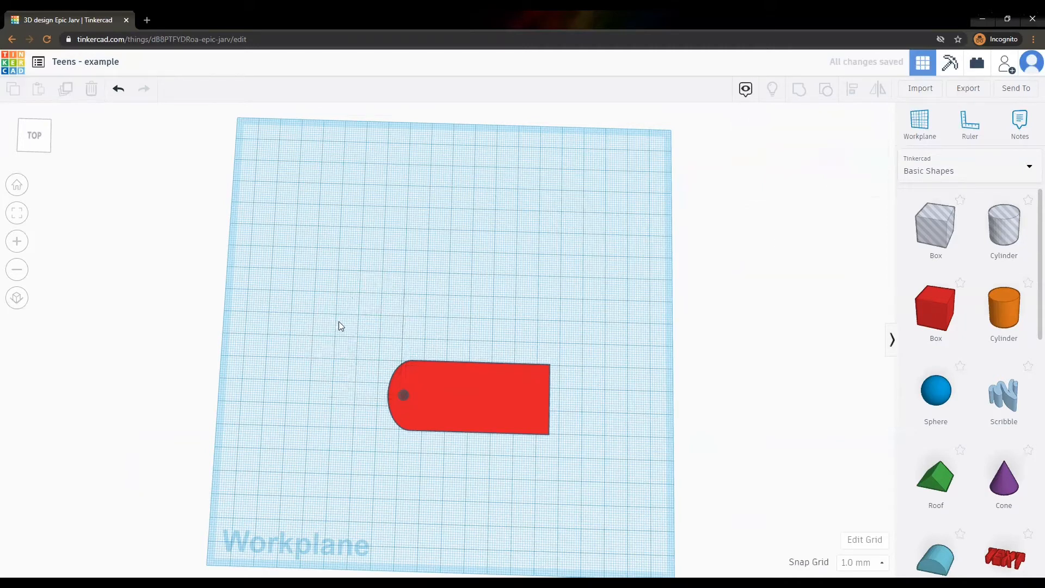
Lower the cylinder hole 1 mm below the tag.
left_click_drag(339, 323, 581, 457)
key("l")
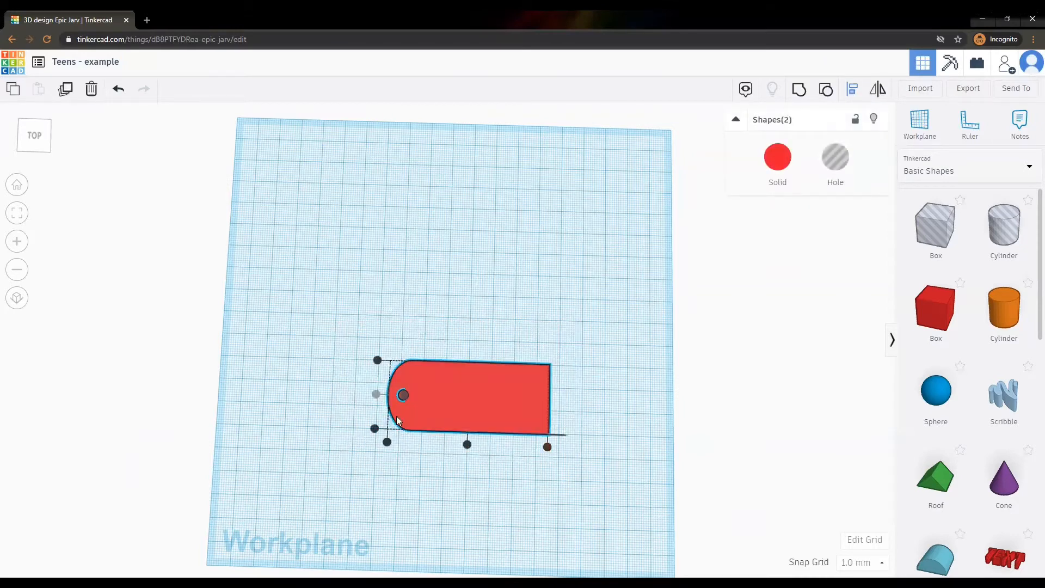
left_click(375, 395)
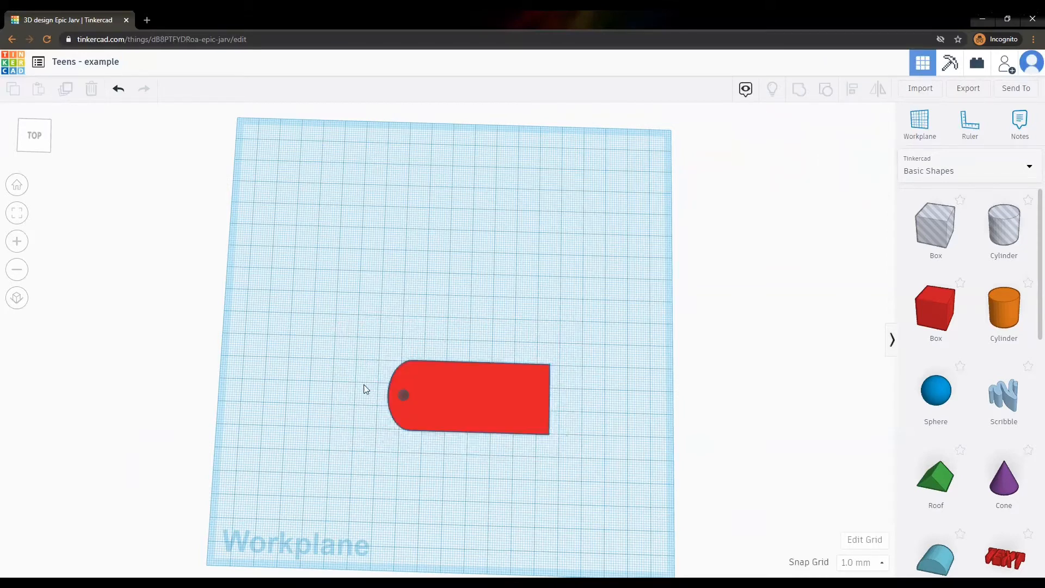
left_click(34, 144)
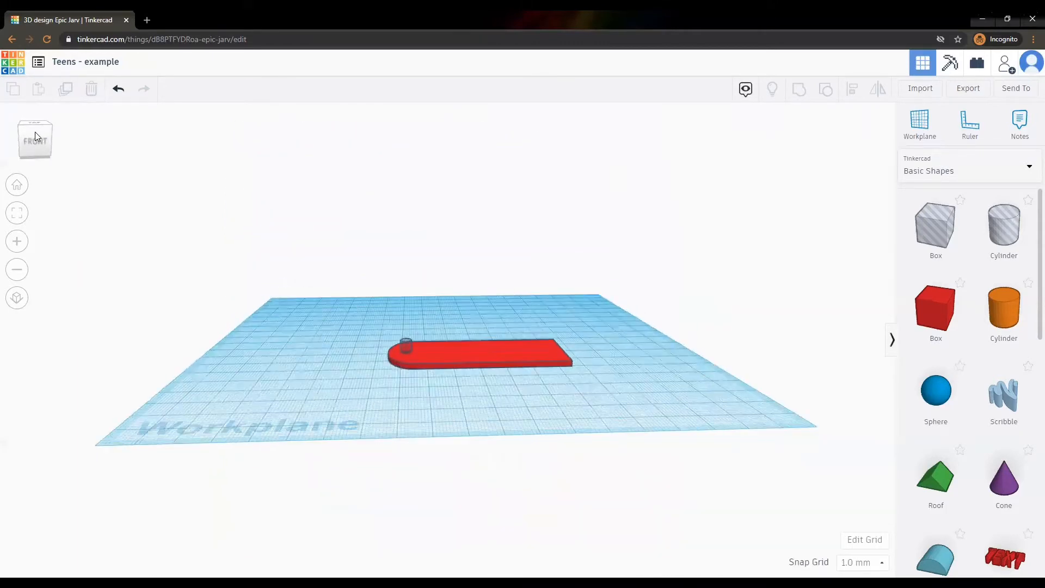
left_click(405, 344)
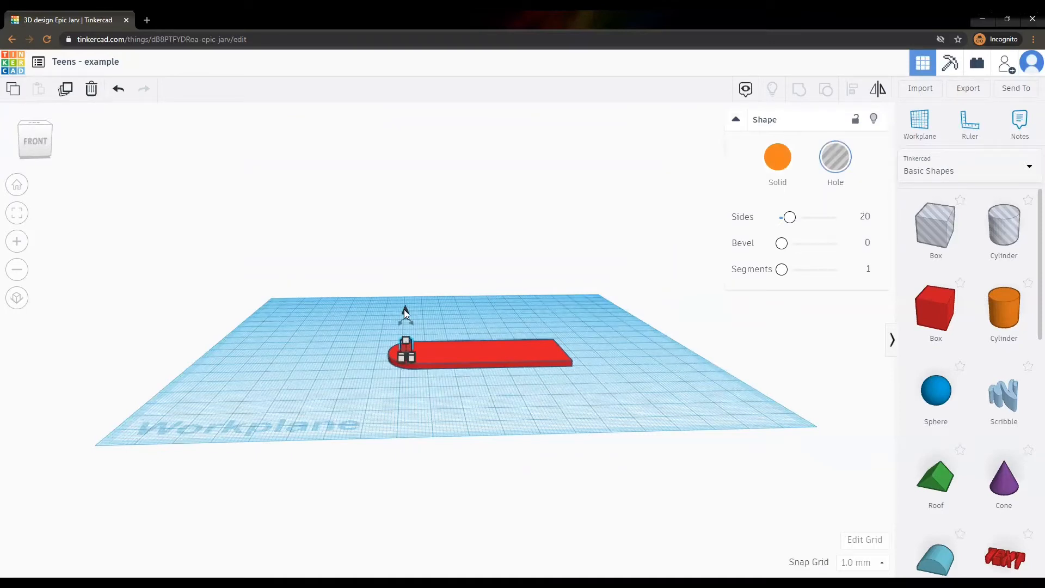
left_click_drag(404, 309, 404, 311)
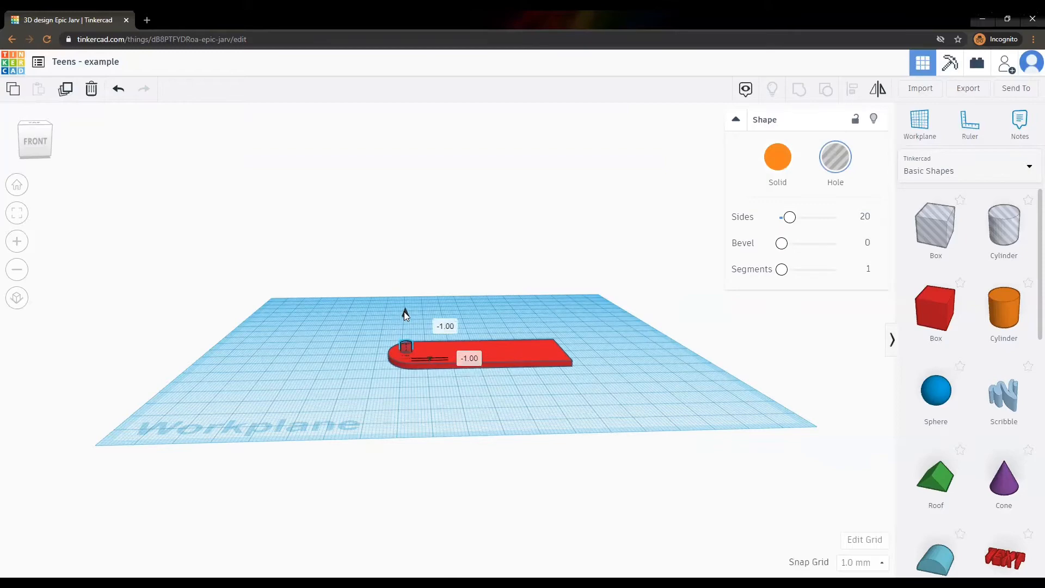
left_click(349, 325)
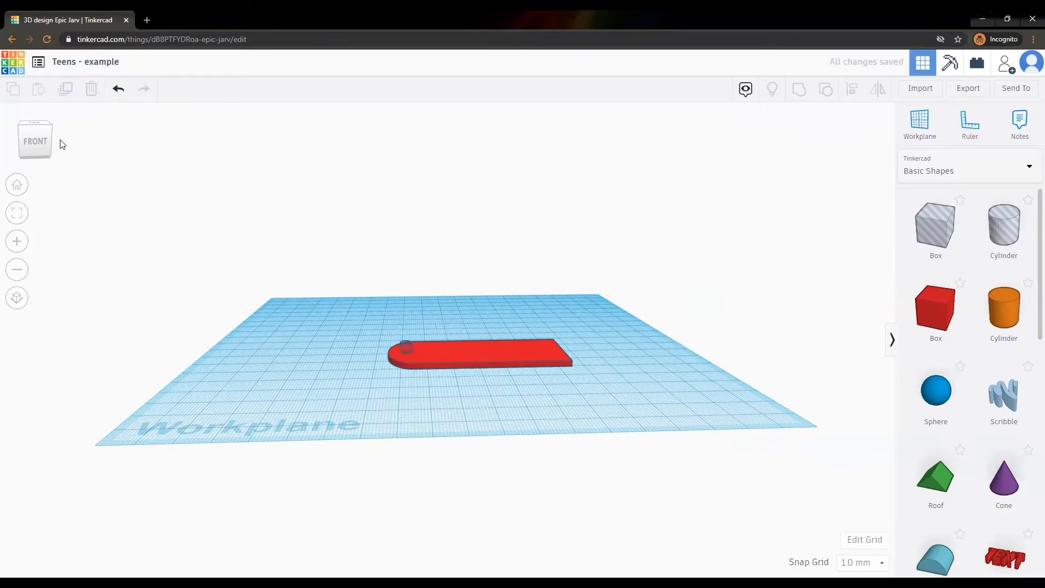
left_click_drag(45, 135, 44, 140)
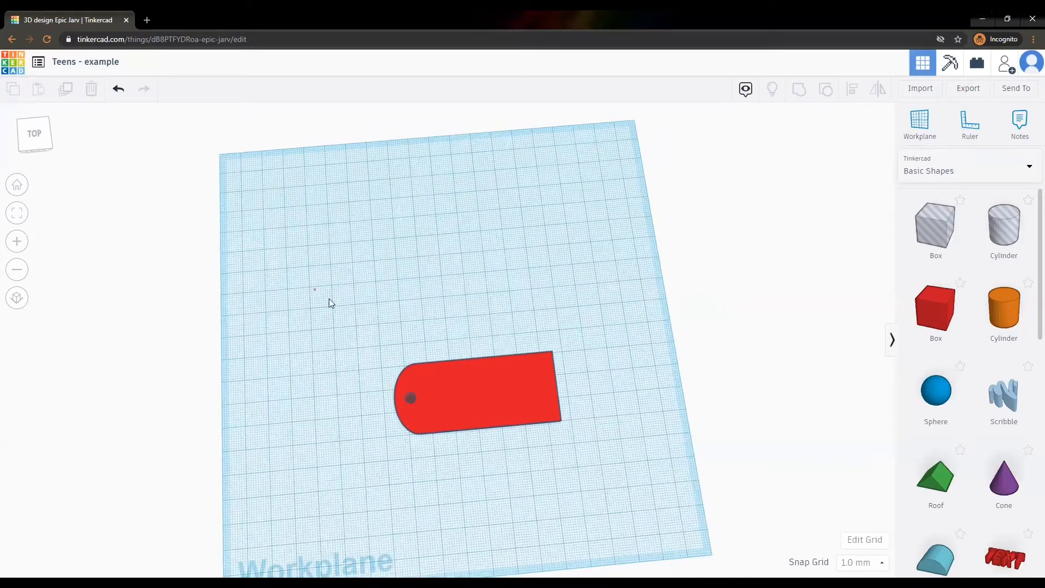
Group the hole with the red tag to cut the keyring hole, then return to Home view.
left_click_drag(329, 298, 599, 461)
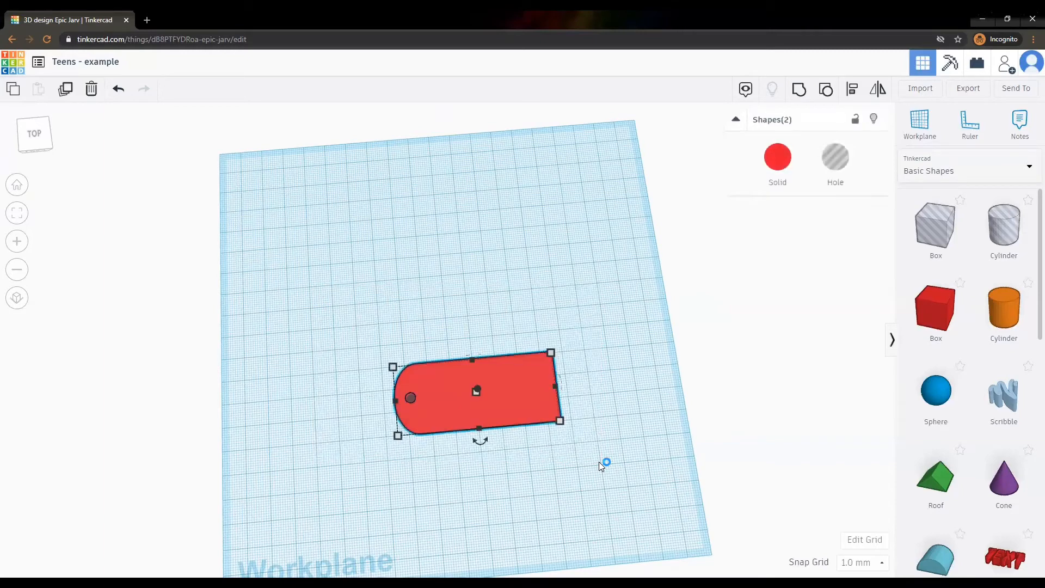
left_click(799, 90)
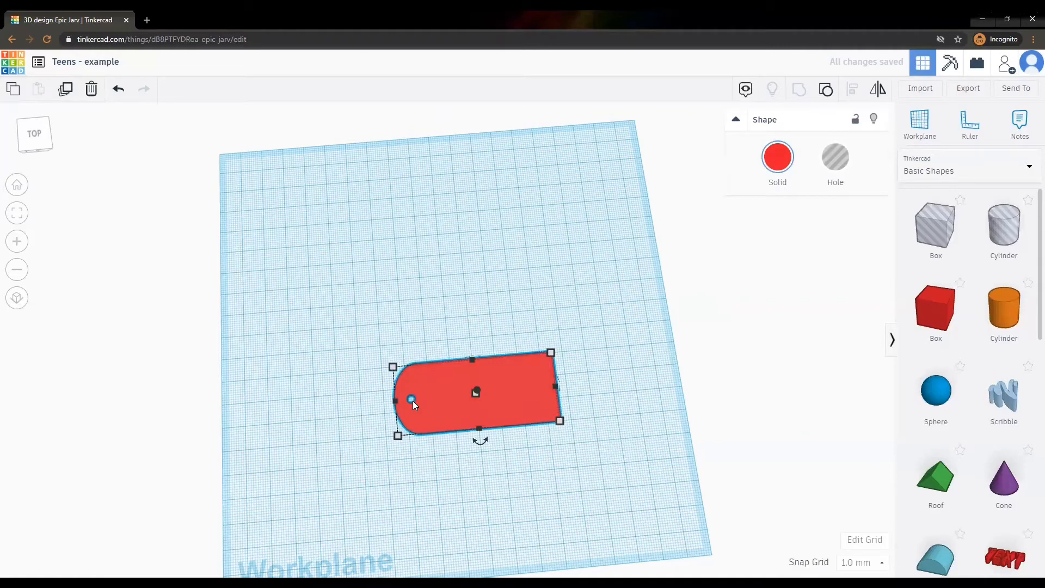
left_click(432, 315)
right_click_drag(431, 315, 414, 310)
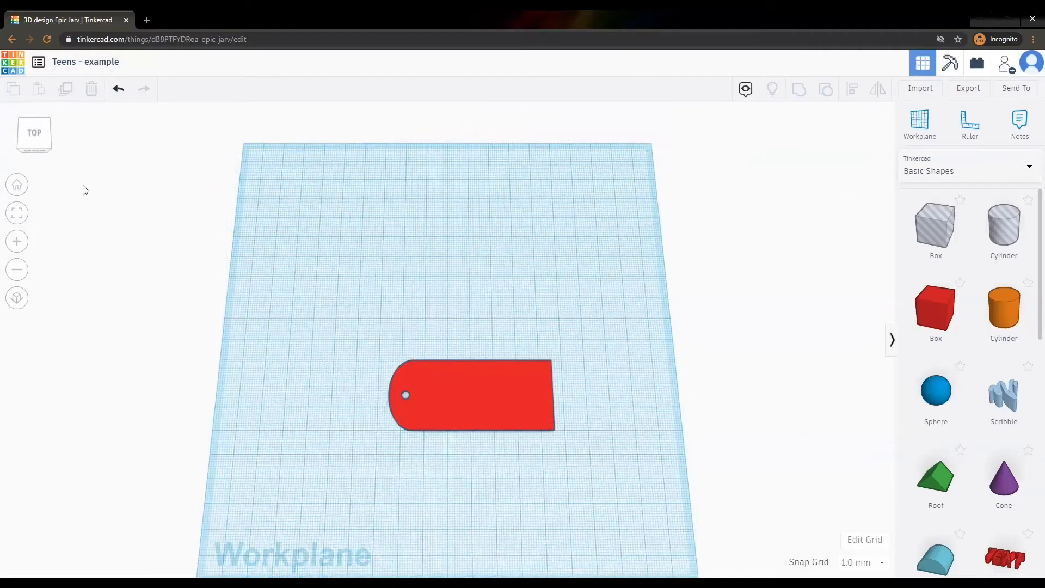
left_click(17, 186)
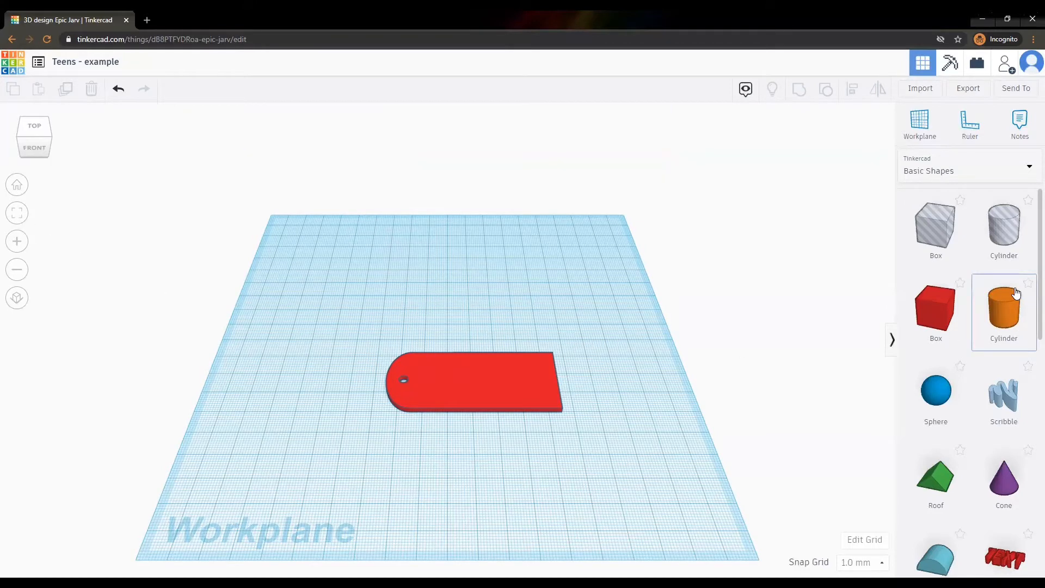
Place a Text shape on the red tag, flatten it to 3 mm, and size it 10 by 55 mm.
scroll(1011, 297, "down", 2)
scroll(1011, 295, "down", 2)
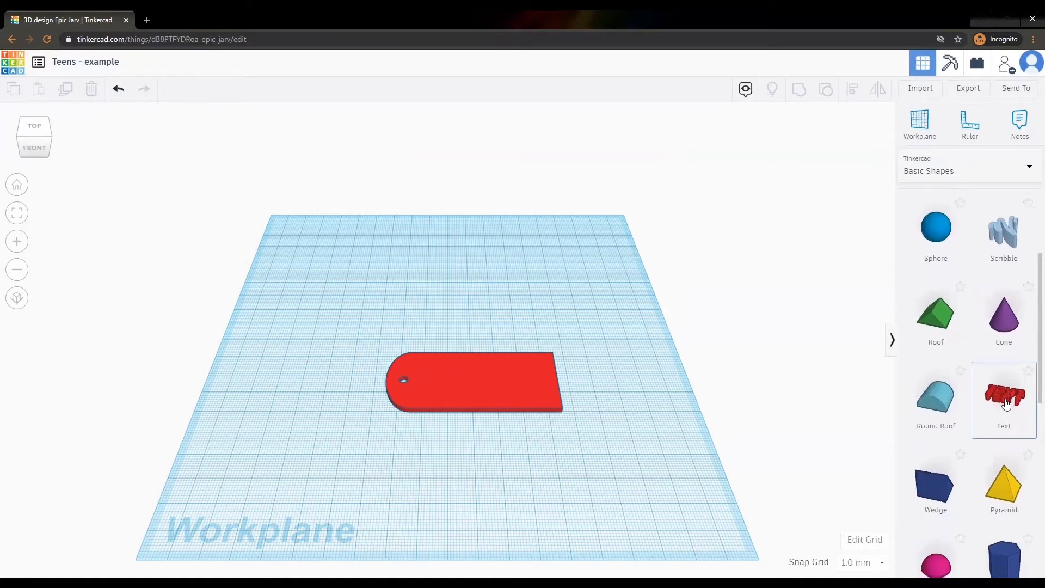
left_click_drag(710, 330, 502, 382)
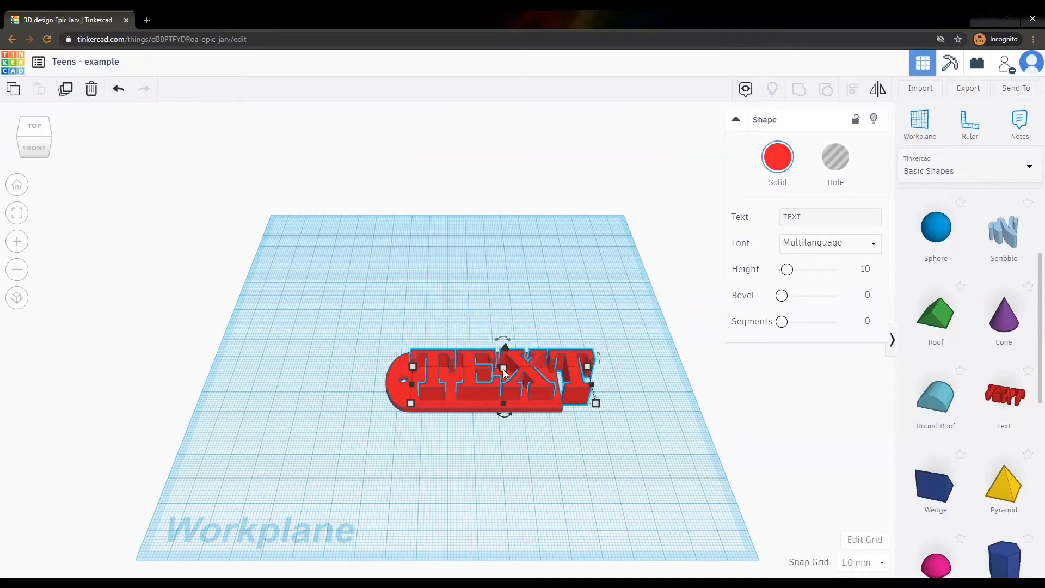
left_click_drag(504, 372, 502, 379)
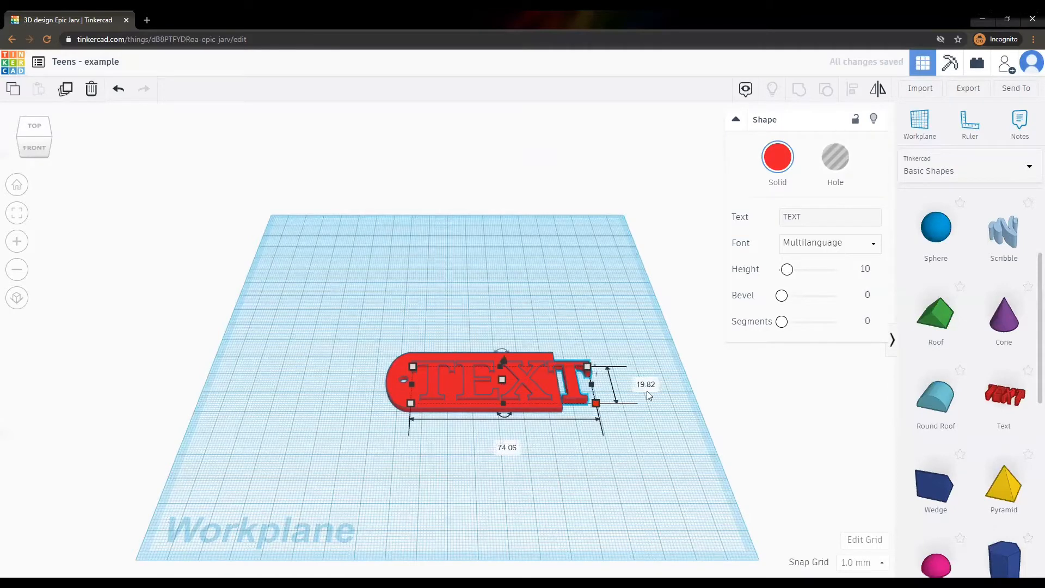
left_click(651, 390)
key("Tab")
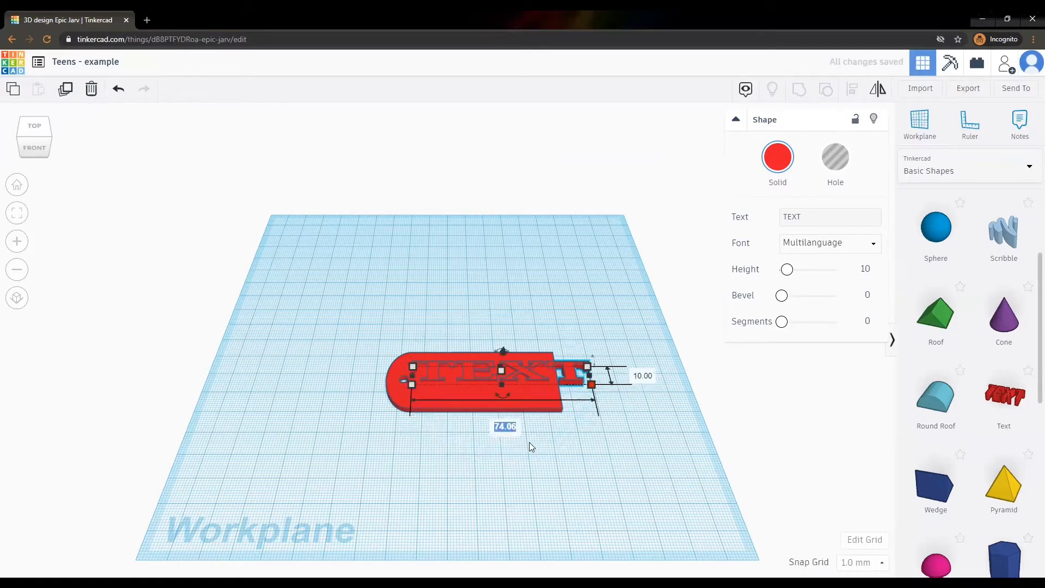
type("55")
key("Return")
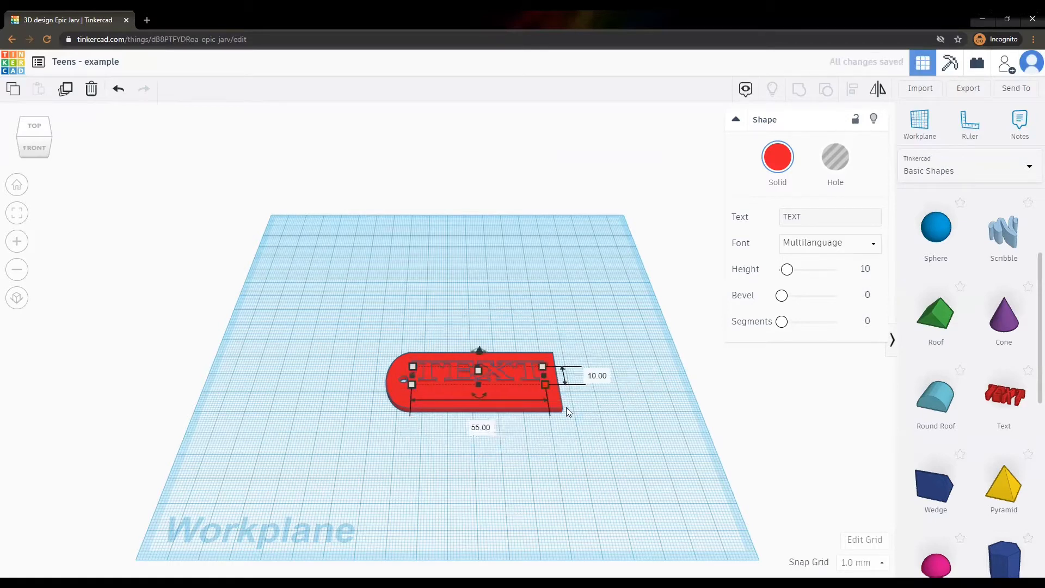
left_click(565, 354)
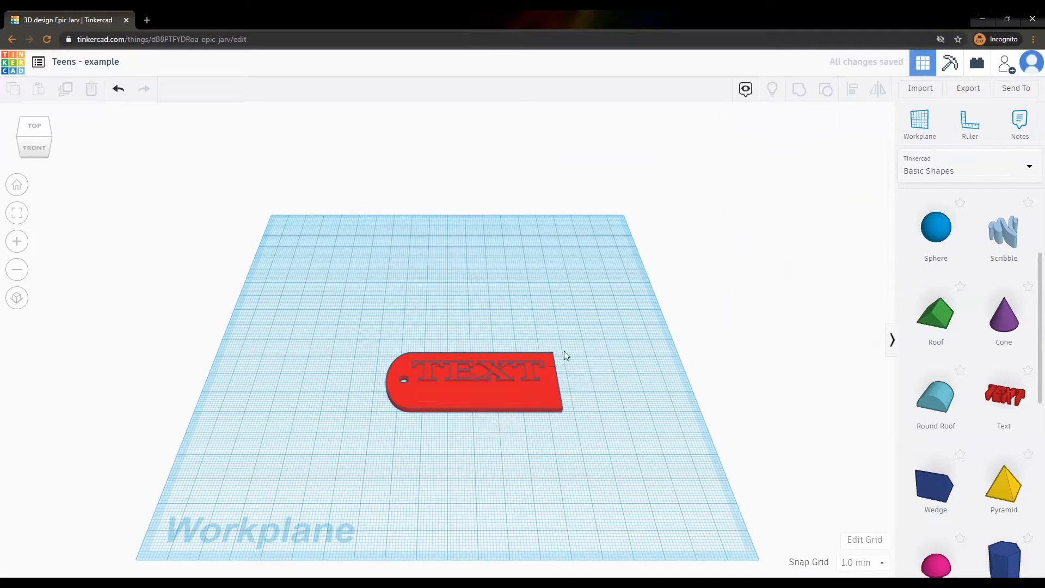
Nudge the TEXT lettering right, clear of the keyring hole, and view the workplane from the top.
left_click(494, 369)
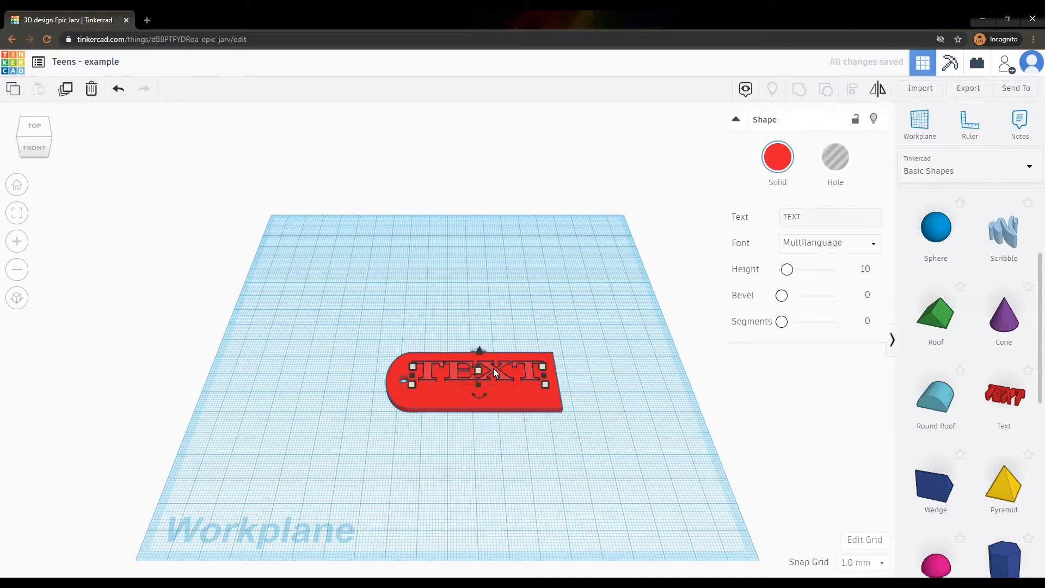
key("Right")
key("Right")
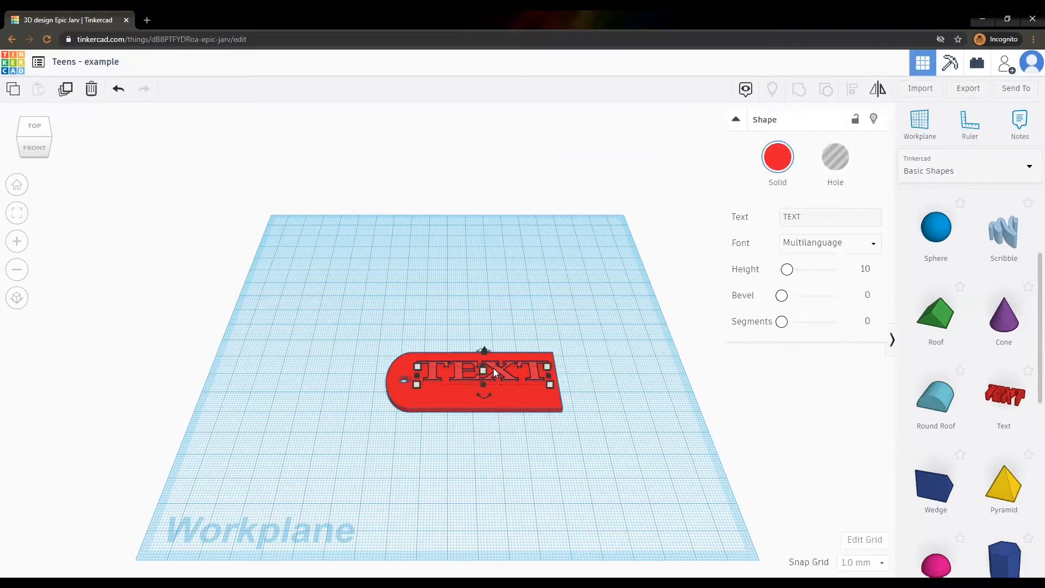
left_click(34, 135)
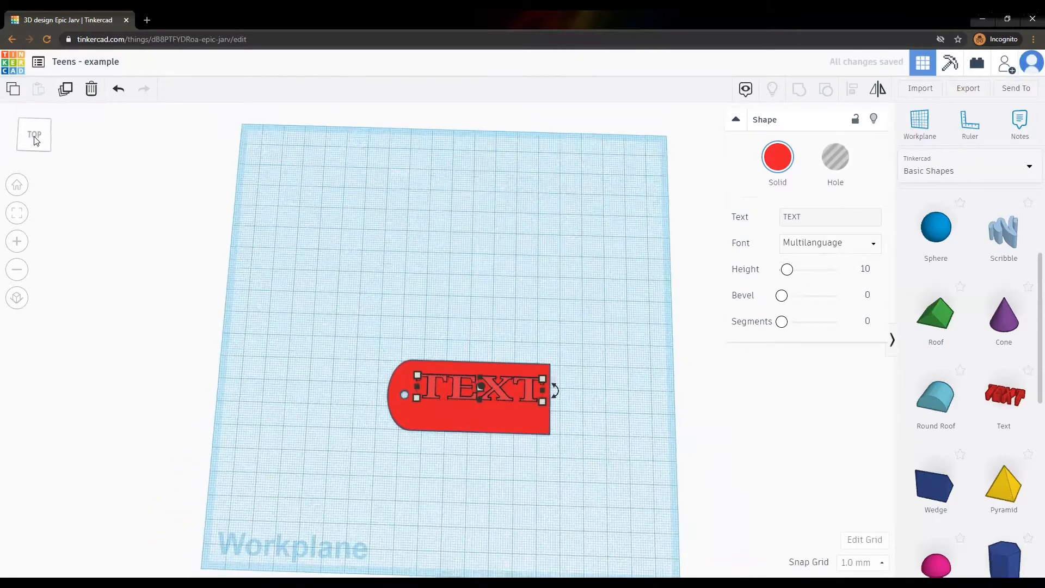
left_click(460, 280)
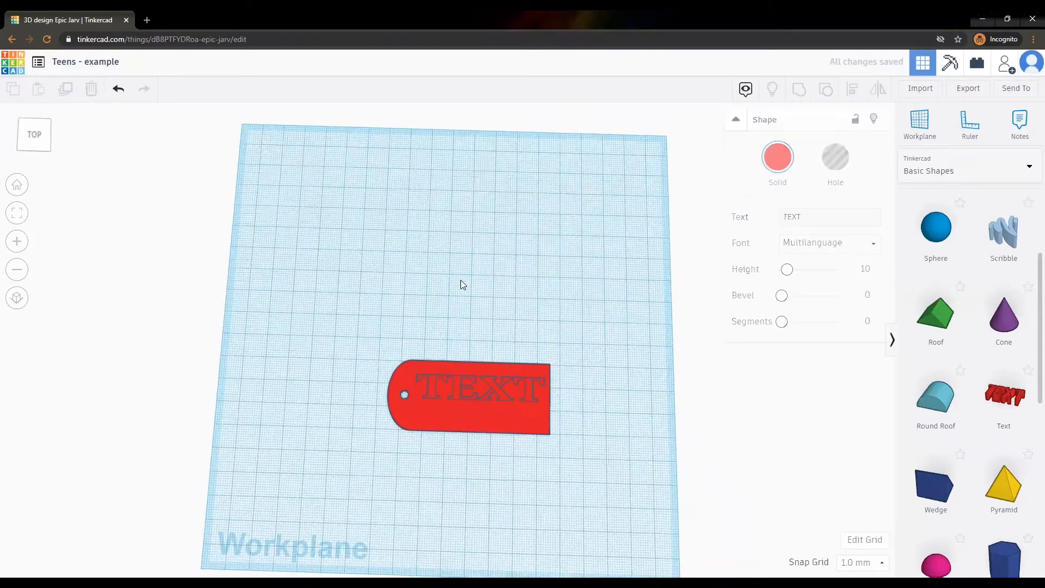
left_click(531, 395)
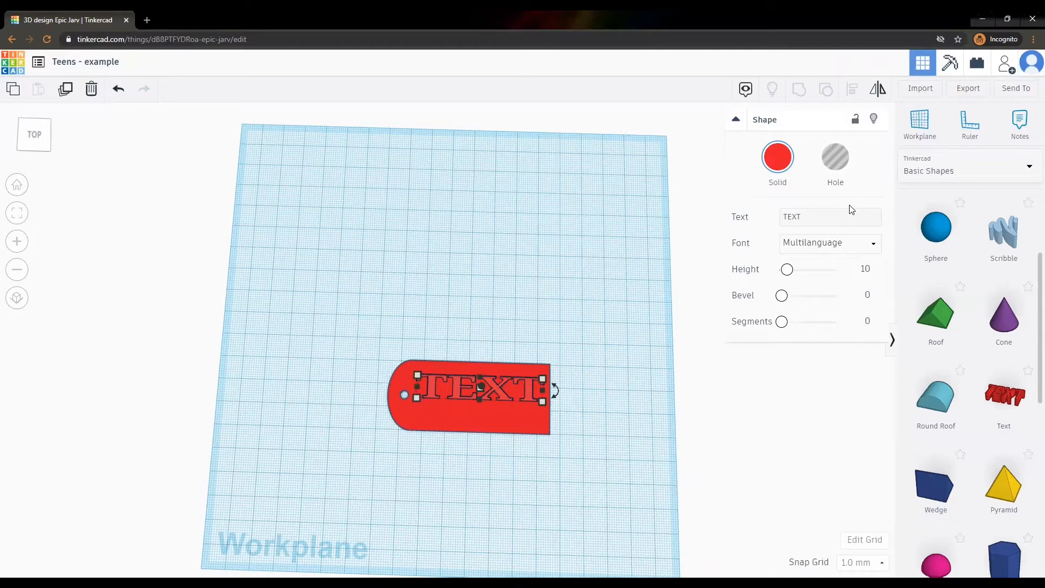
Change the lettering to read 'teen' and colour it green.
left_click(792, 217)
double_click(792, 217)
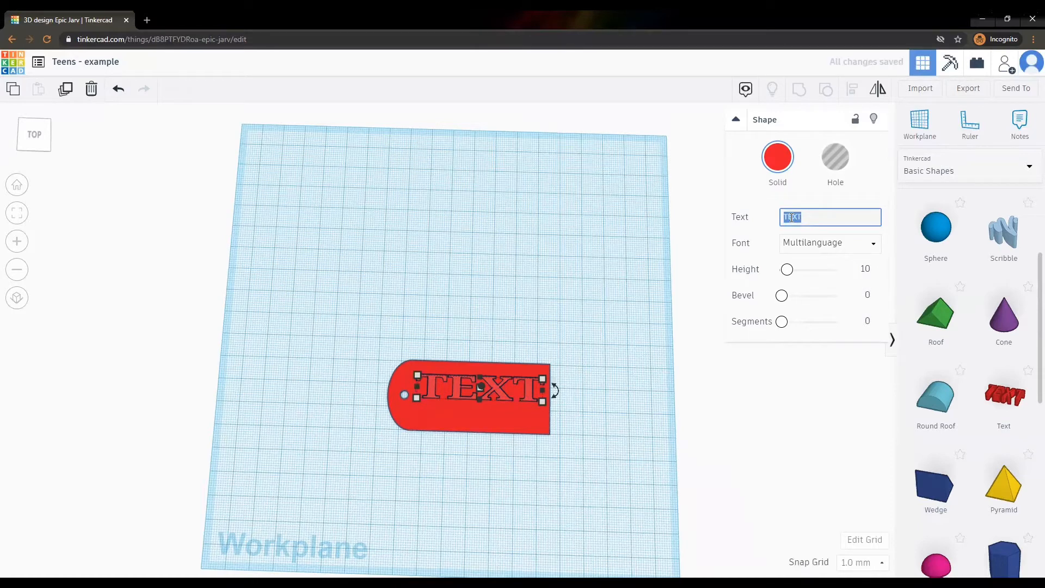
type("tee")
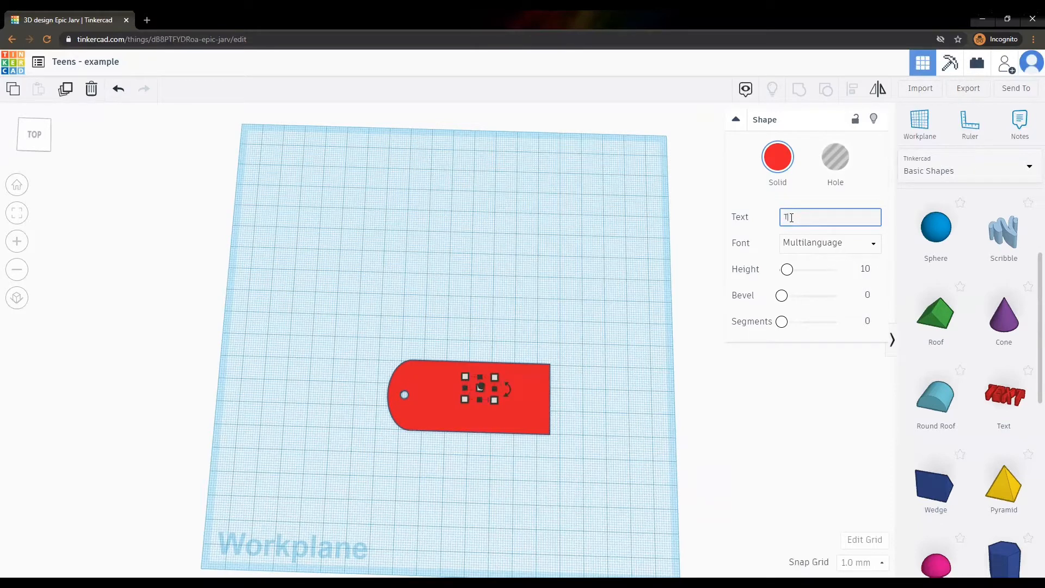
type("n")
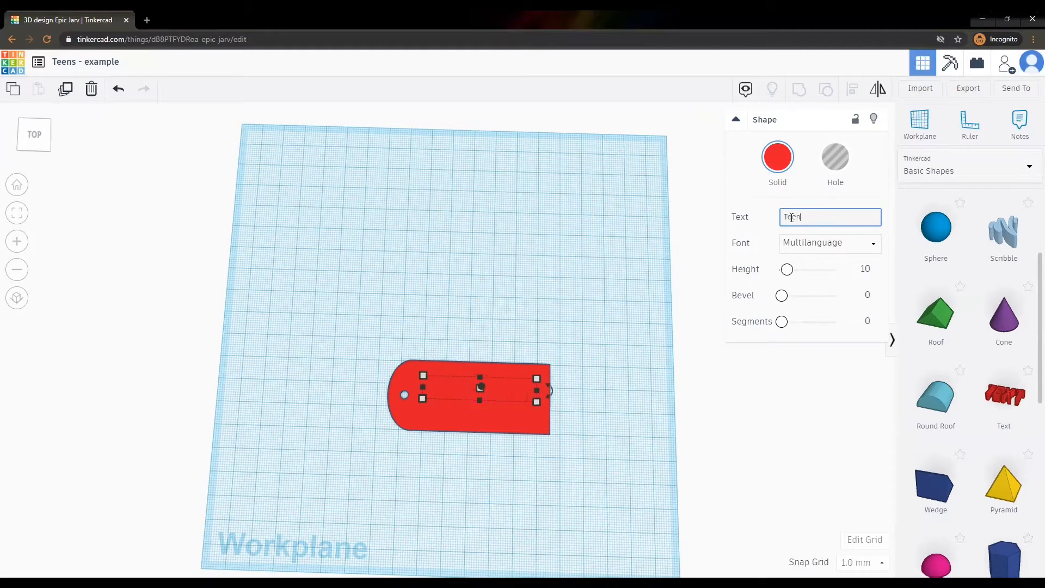
left_click(800, 196)
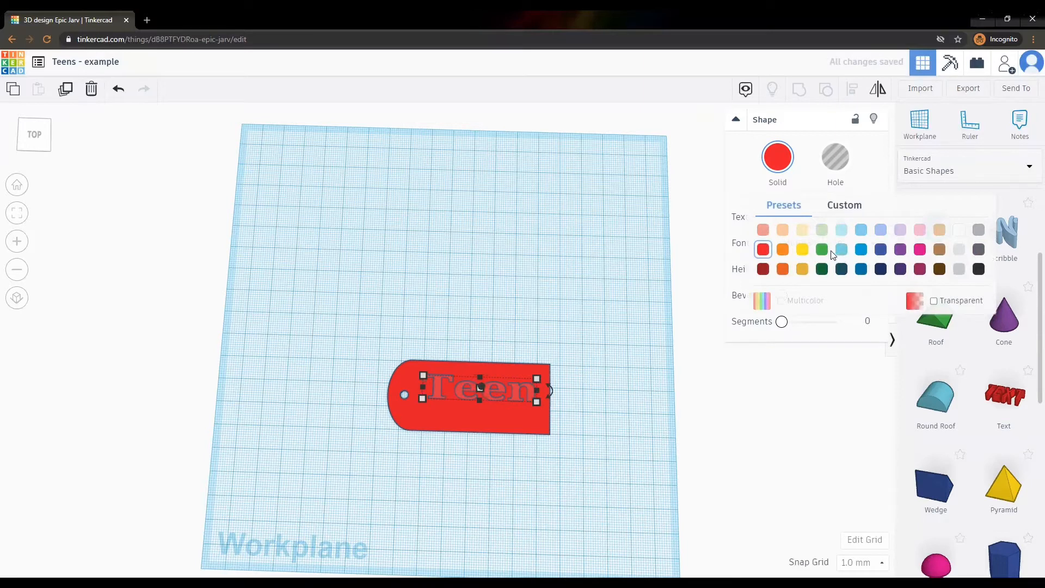
left_click(823, 250)
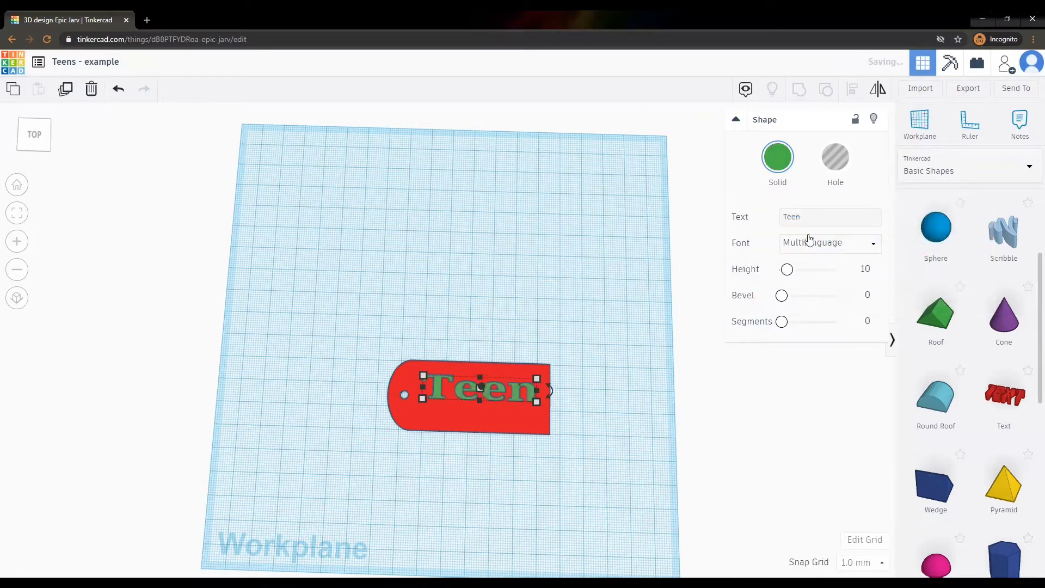
Nudge the Teen lettering upward on the tag.
left_click(623, 292)
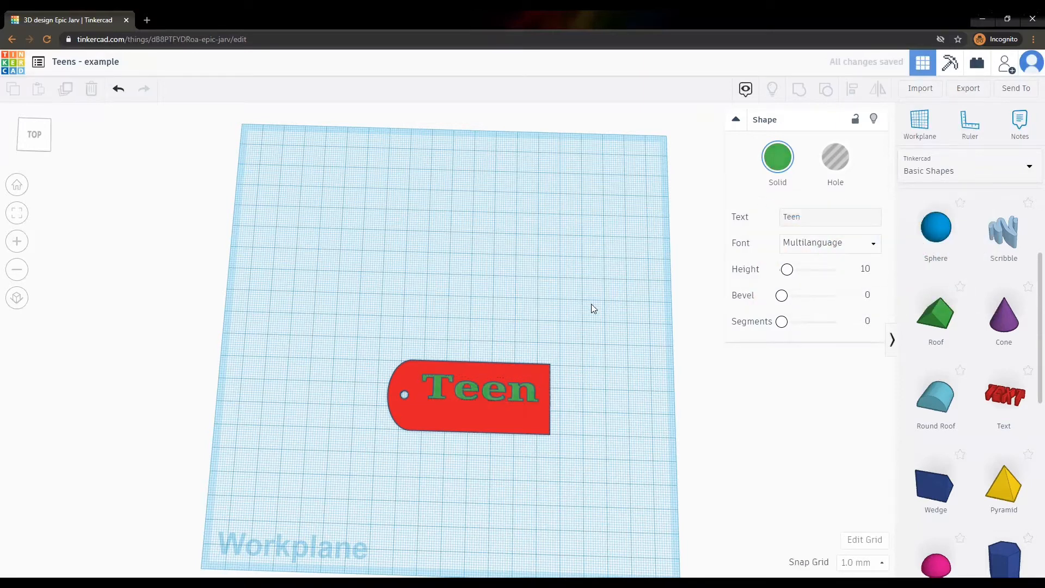
left_click(460, 390)
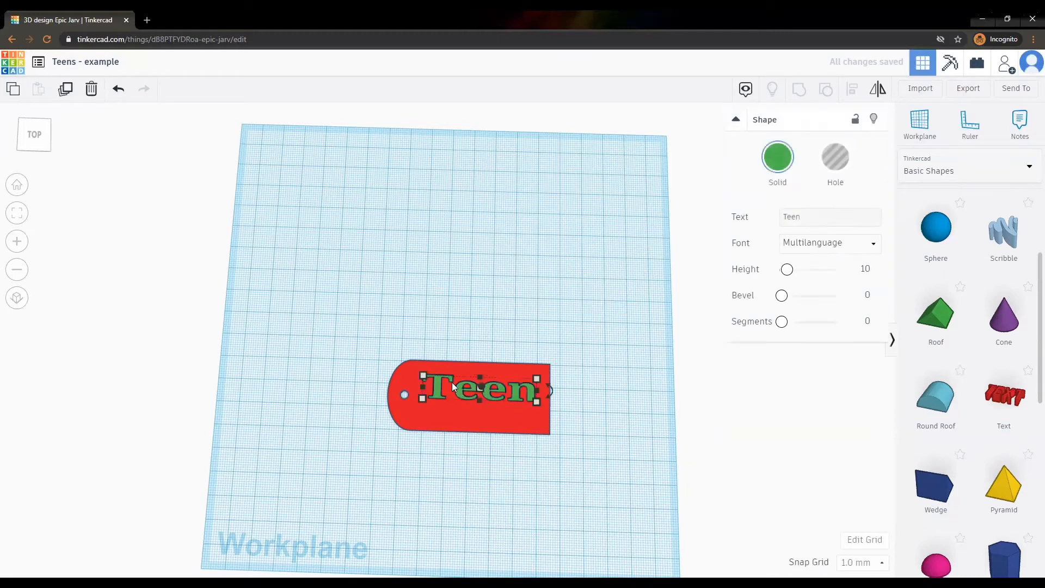
key("Up")
key("Up")
key("Up")
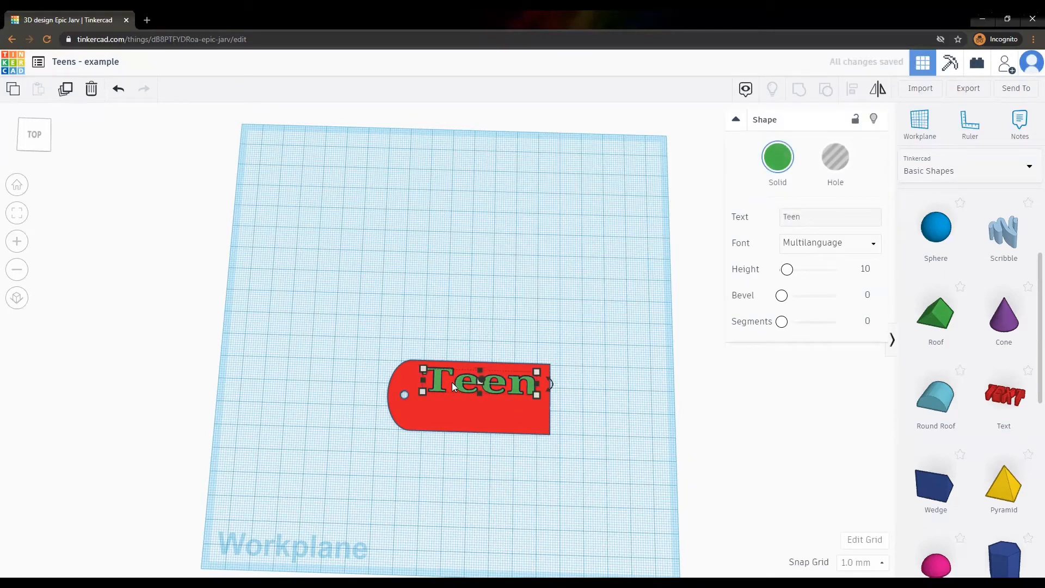
left_click(627, 470)
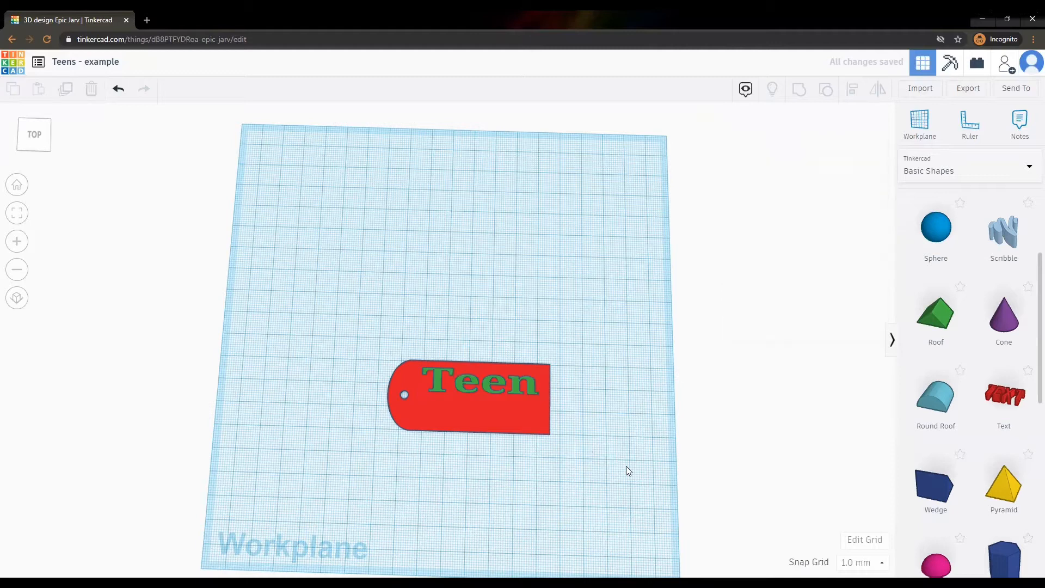
Duplicate the Teen lettering and position the copy just below it on the tag.
left_click(435, 386)
key("ctrl+c")
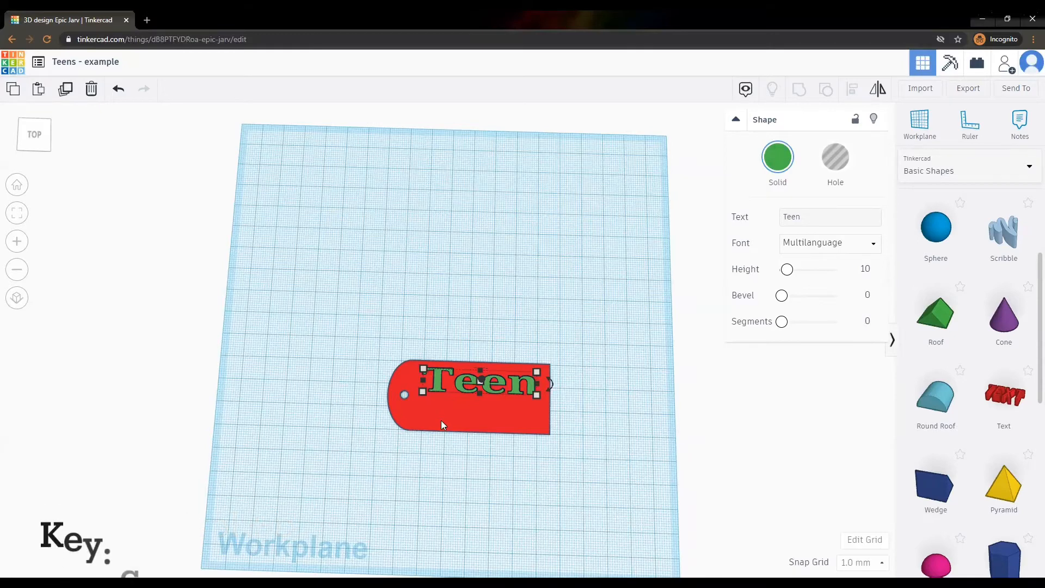
key("ctrl+v")
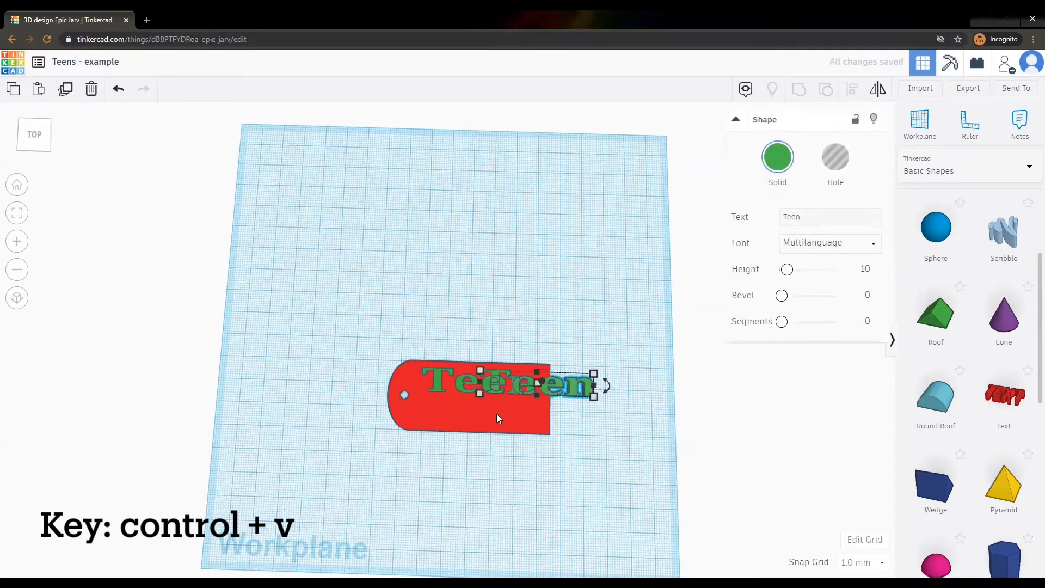
key("Down")
key("Down")
key("Down")
key("Down")
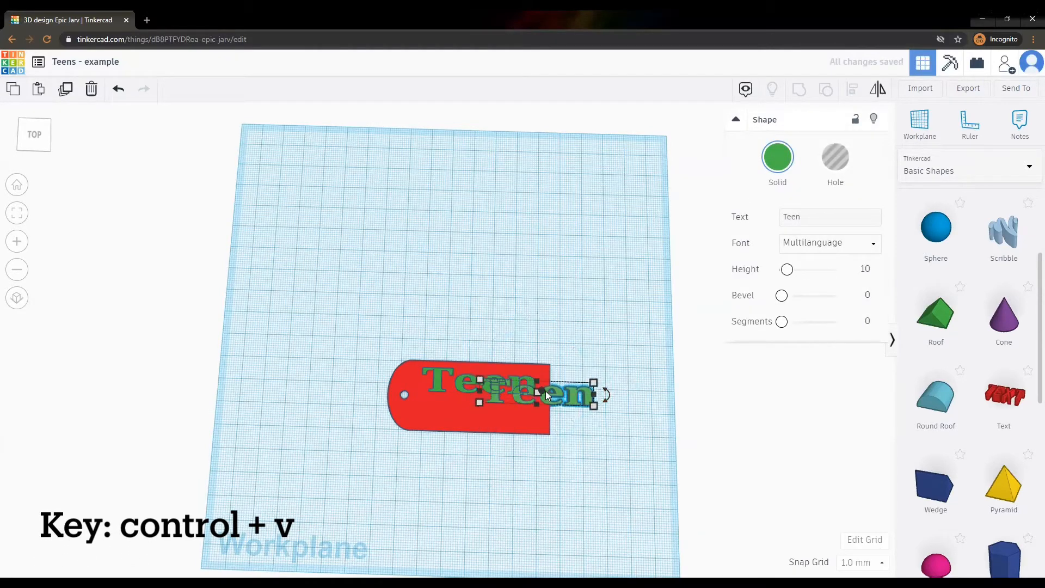
key("Down")
key("Down")
key("Down")
key("Down")
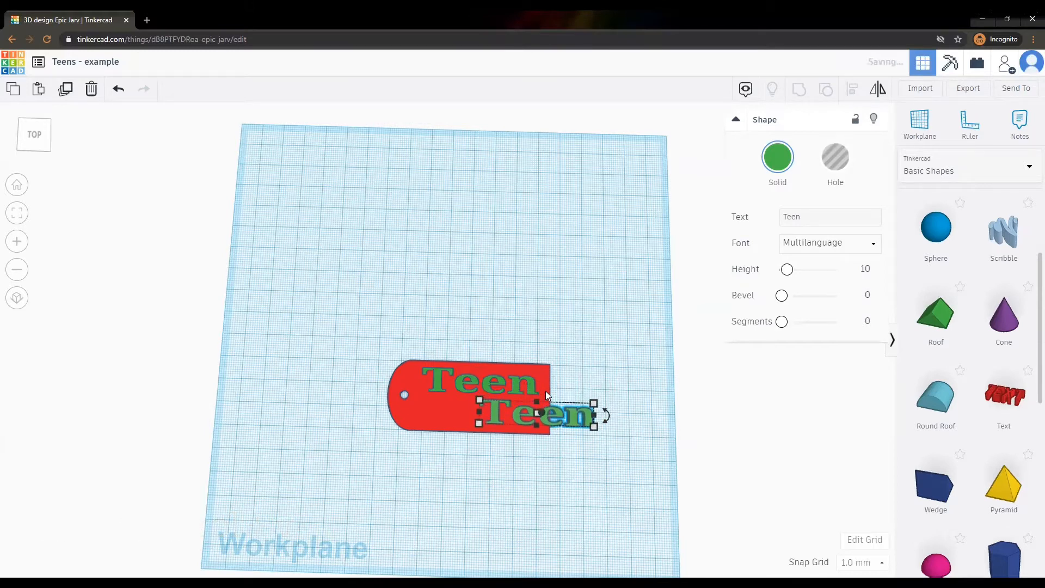
key("Left")
key("Left")
key("Left")
key("Left")
key("Left")
key("Left")
key("Left")
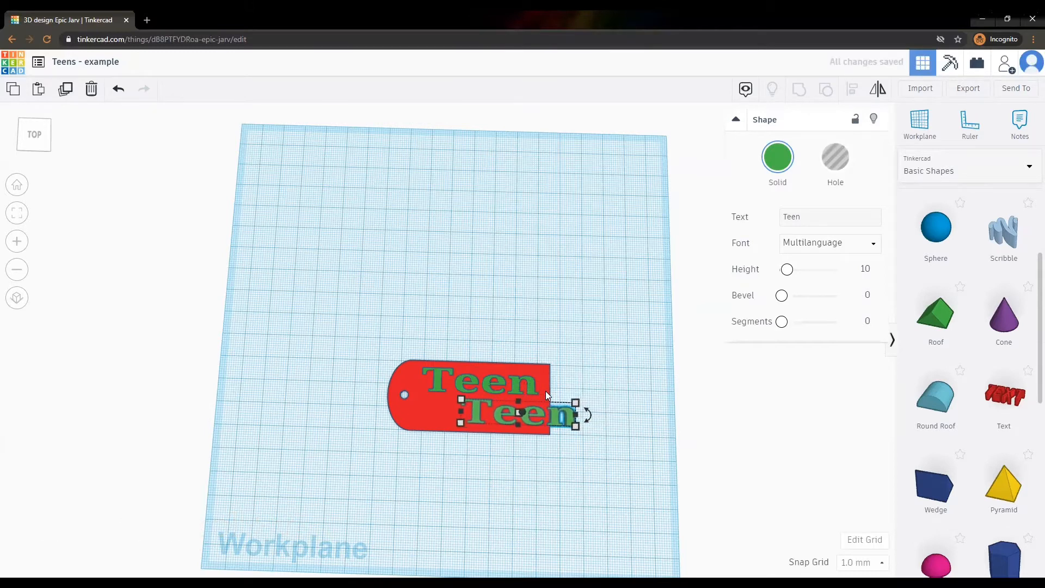
left_click_drag(475, 412, 436, 410)
Change the copied lettering's text to 'Space'.
left_click(792, 216)
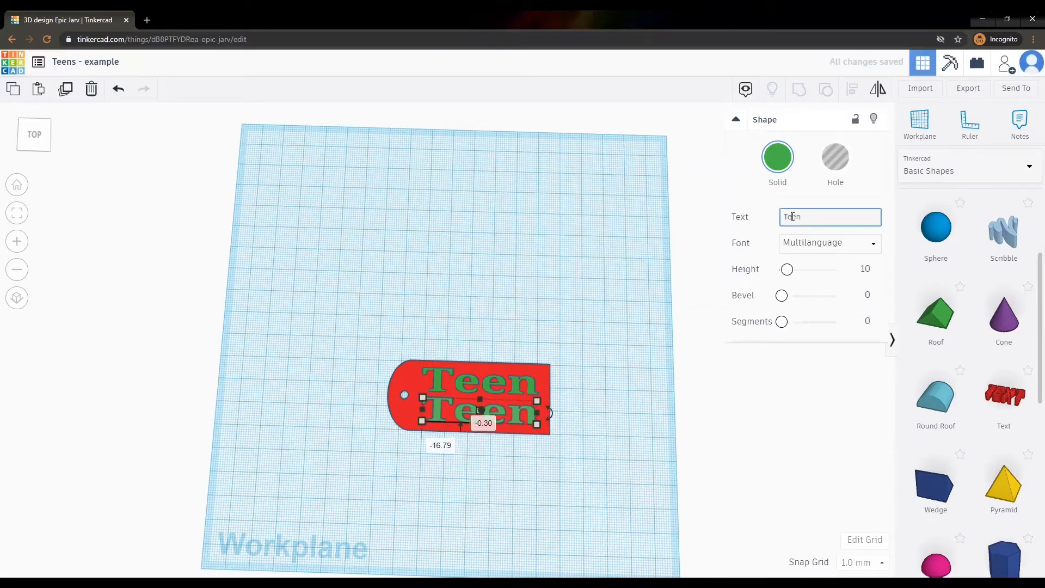
double_click(792, 217)
type("S")
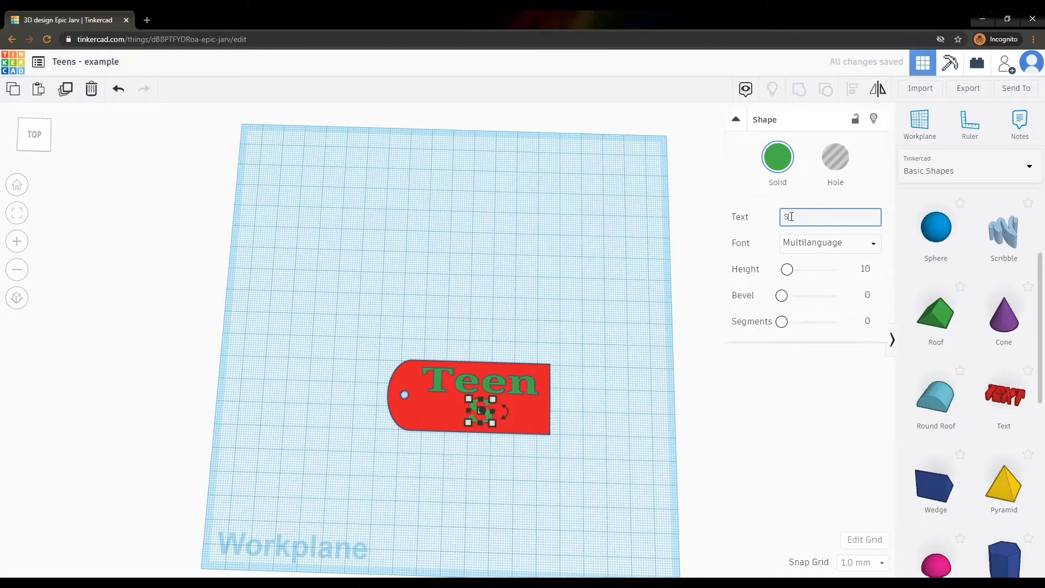
type("pace")
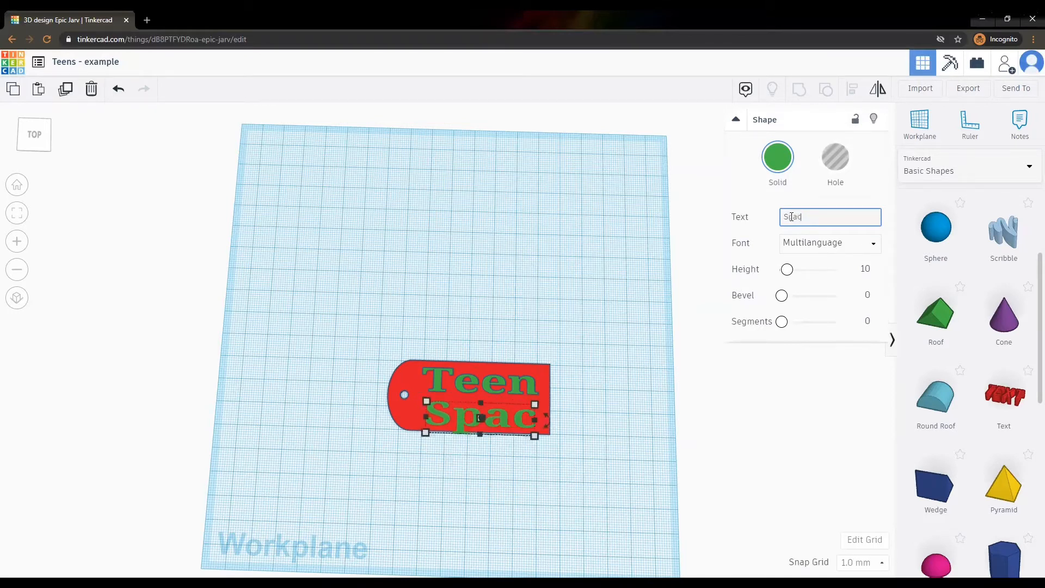
left_click(614, 325)
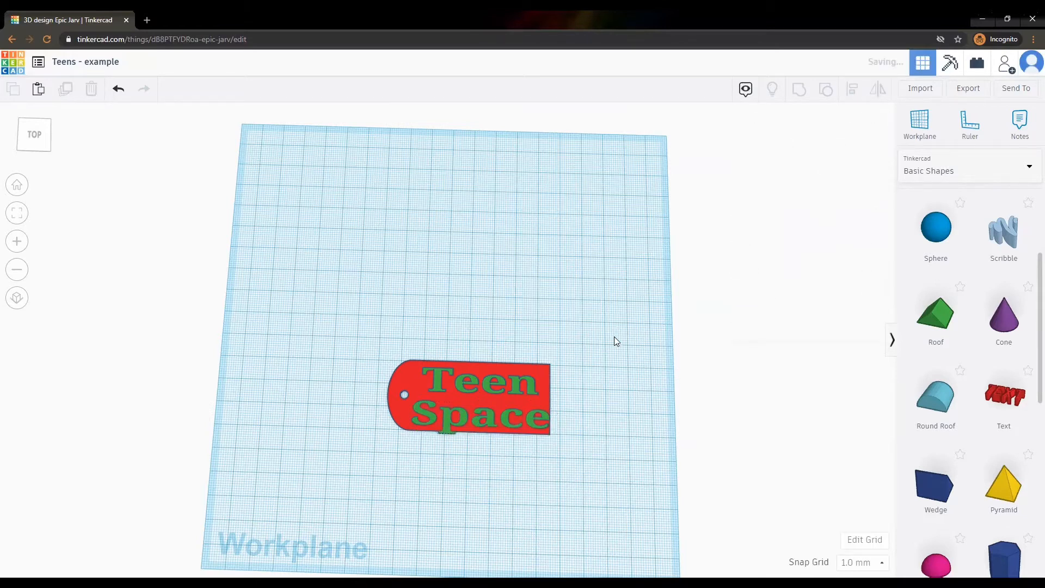
Resize the Space lettering to 10 mm deep and 55 mm wide.
left_click(447, 418)
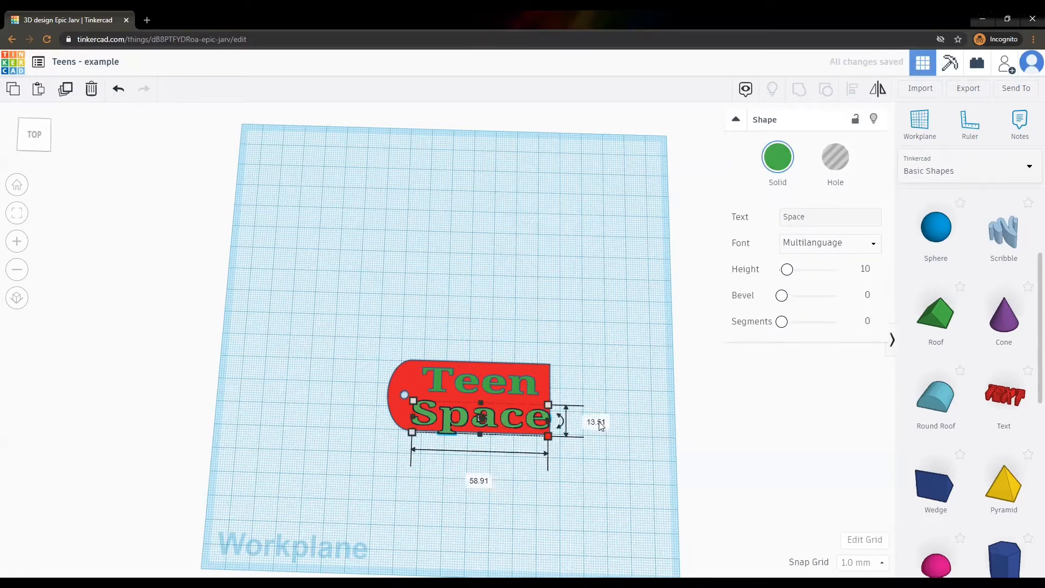
left_click(601, 424)
type("10")
key("Return")
left_click(480, 473)
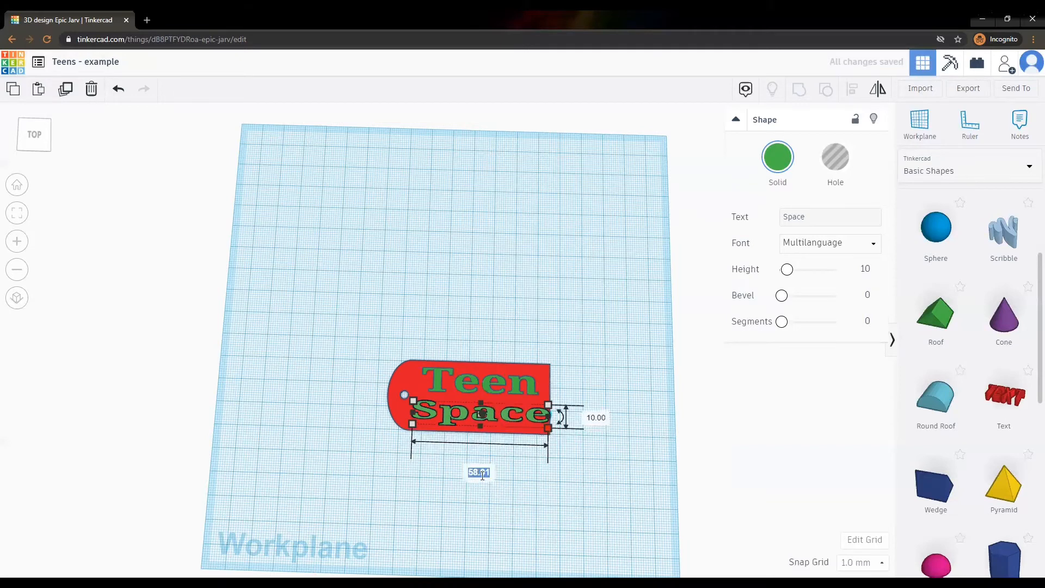
type("55")
key("Return")
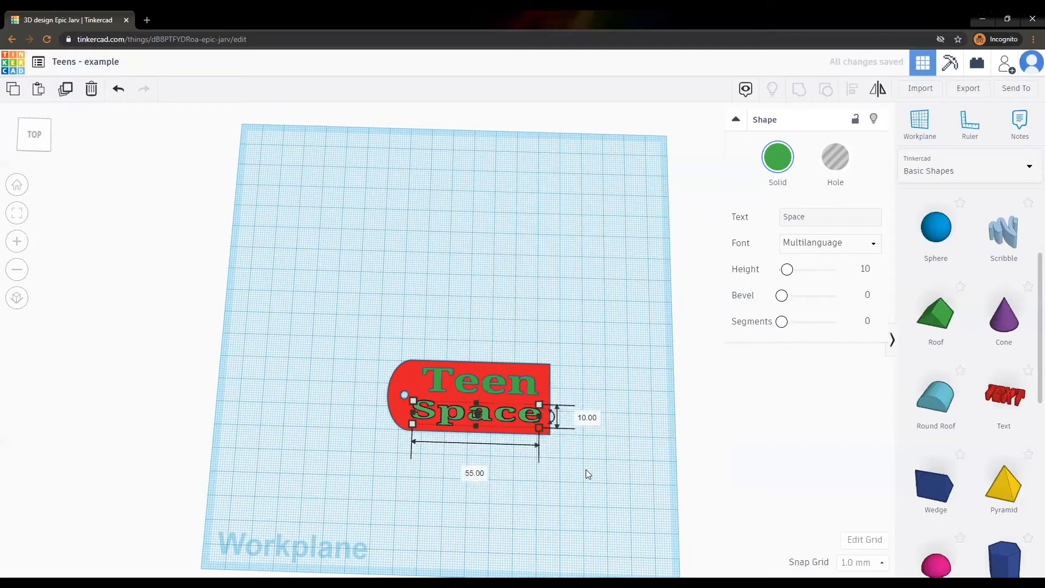
left_click(586, 470)
left_click(445, 417)
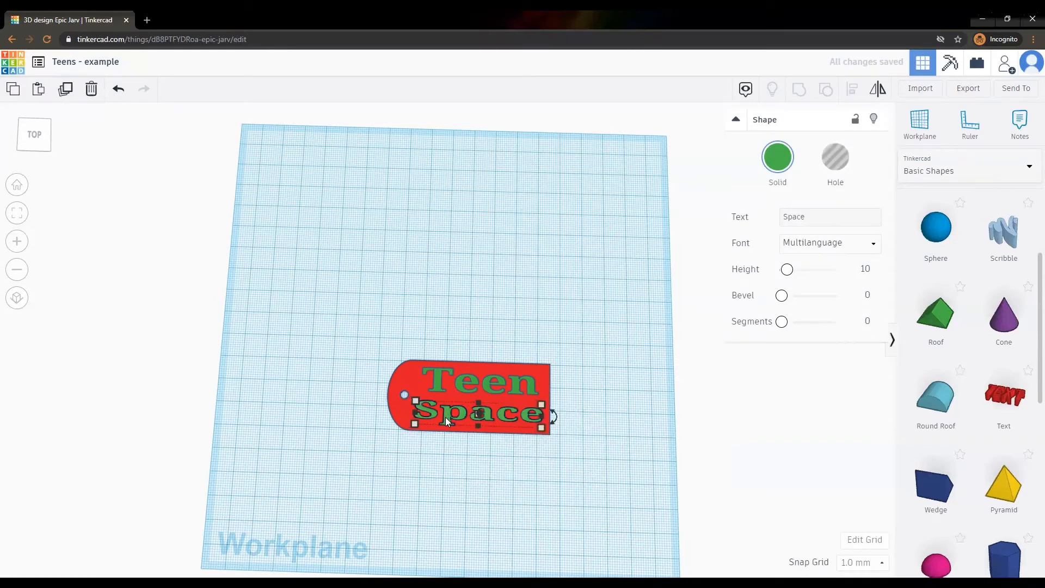
left_click(479, 298)
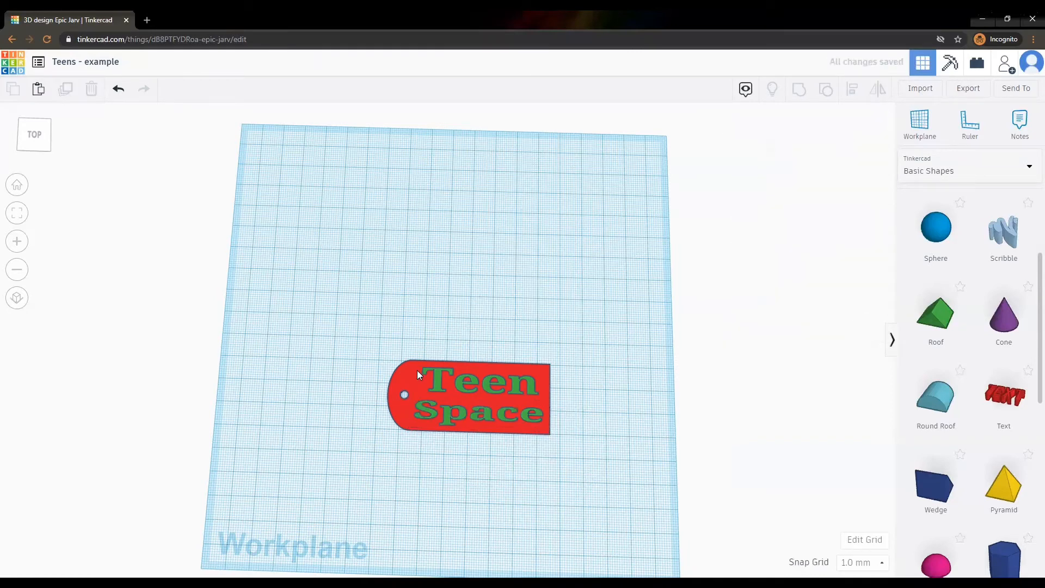
Centre-align Teen and Space horizontally, then box-select the tag, lettering and hole together.
left_click(437, 376)
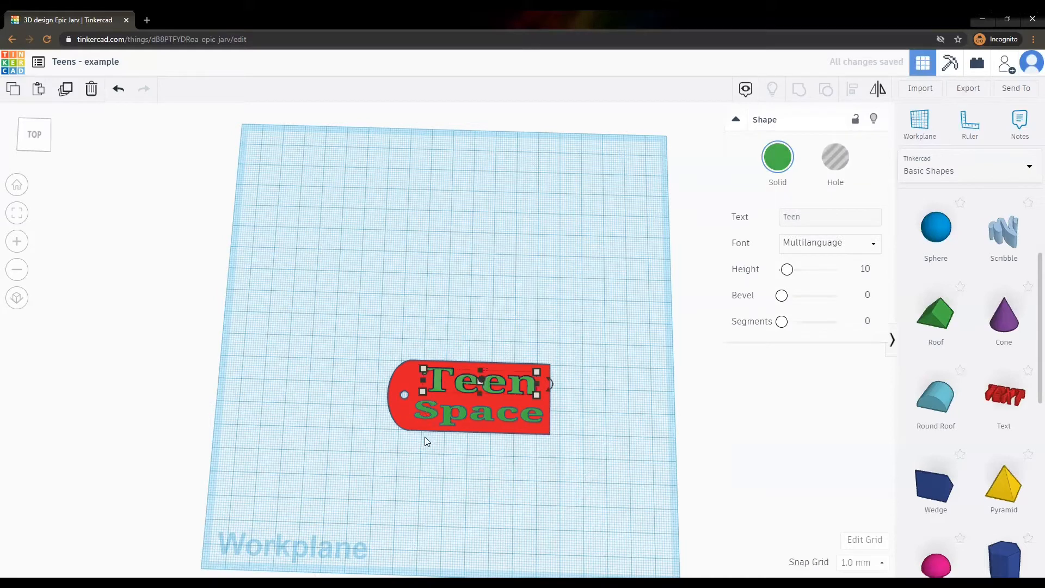
left_click(446, 411, "shift")
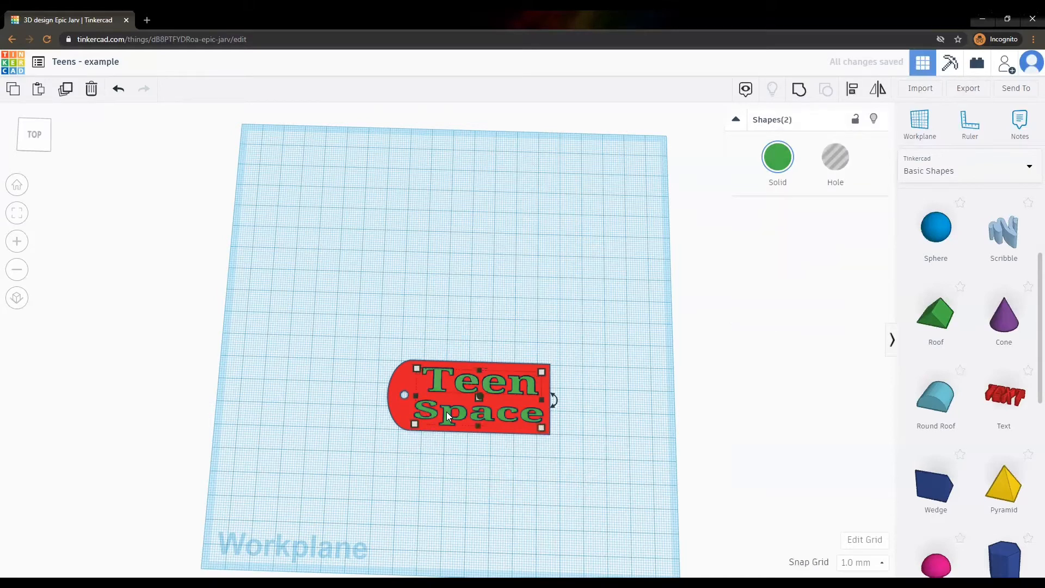
key("l")
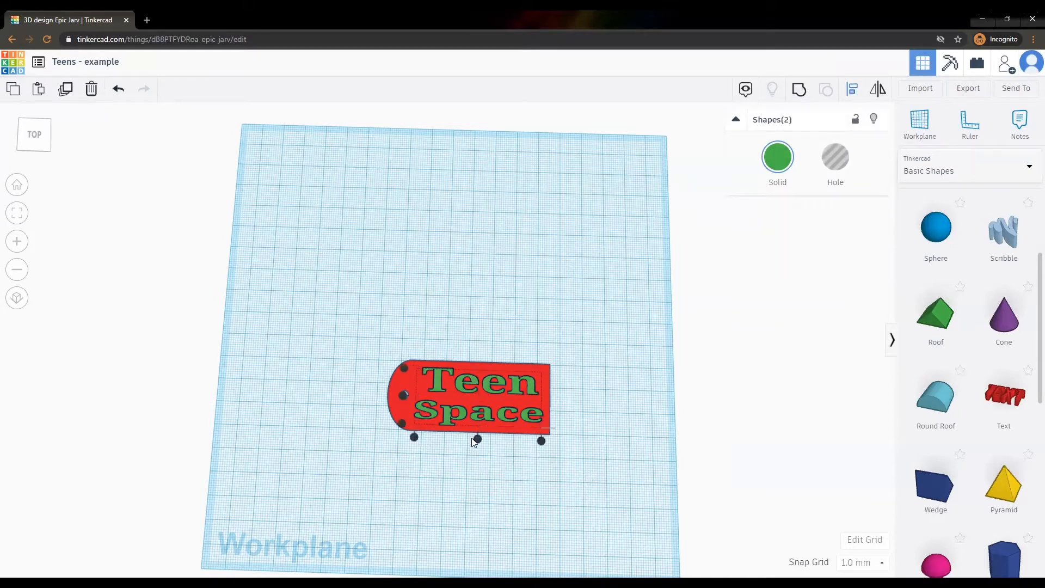
left_click(477, 439)
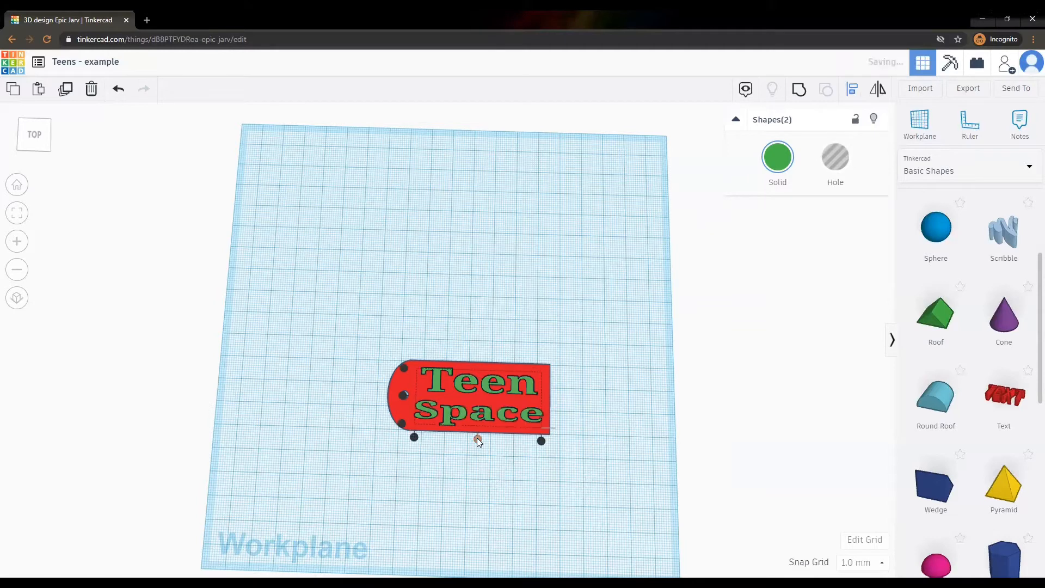
left_click(628, 380)
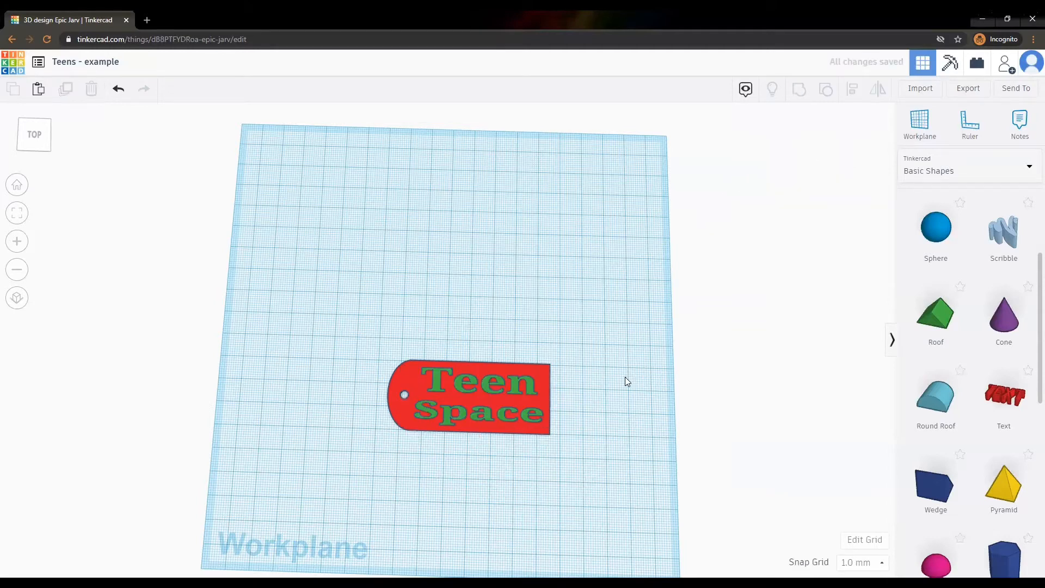
left_click_drag(355, 343, 577, 455)
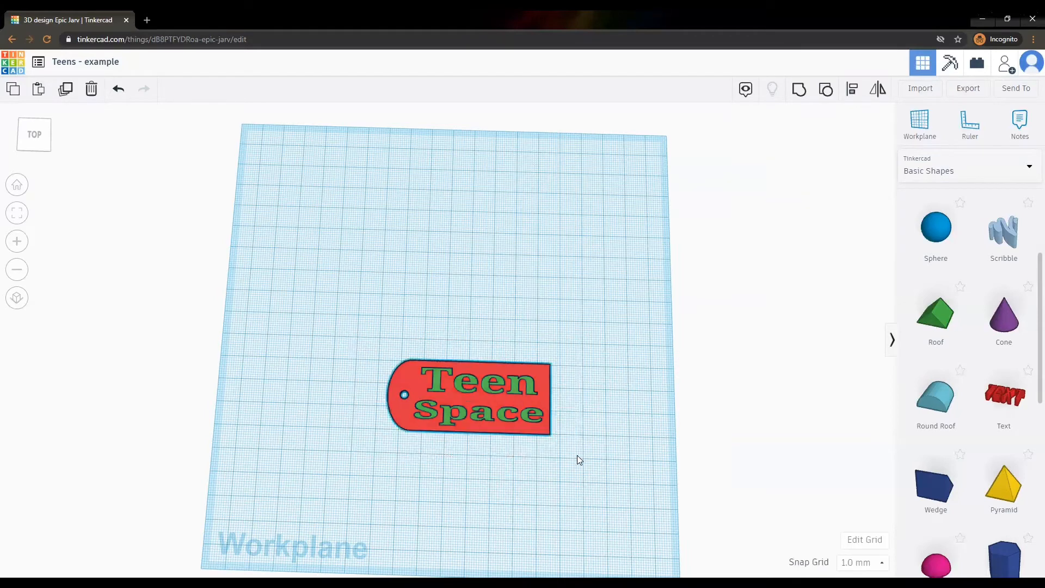
Group the Teen Space tag into one red shape, then ungroup it into its parts again.
left_click(800, 92)
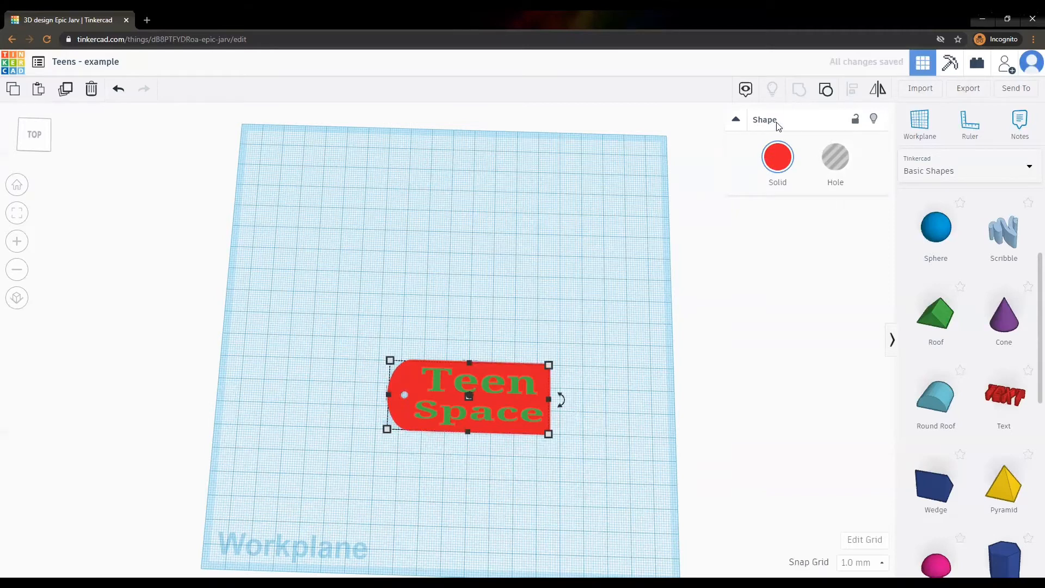
left_click(597, 274)
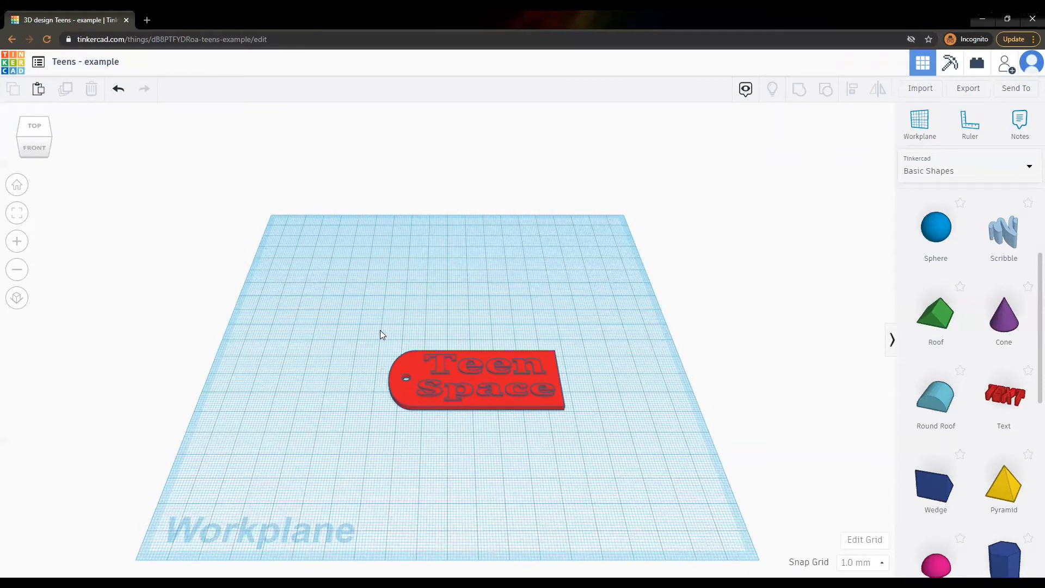
left_click_drag(379, 330, 583, 423)
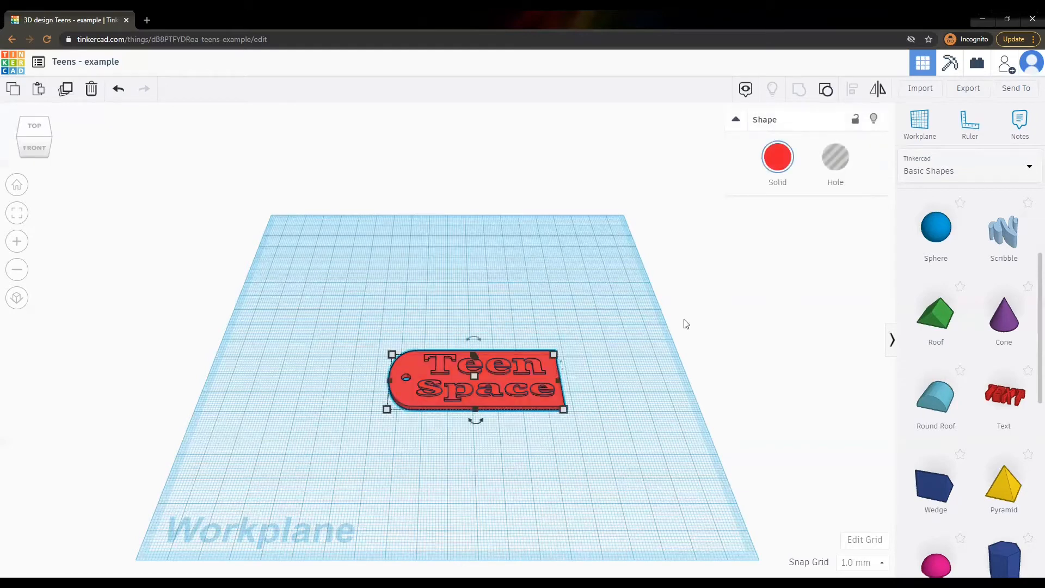
left_click(826, 89)
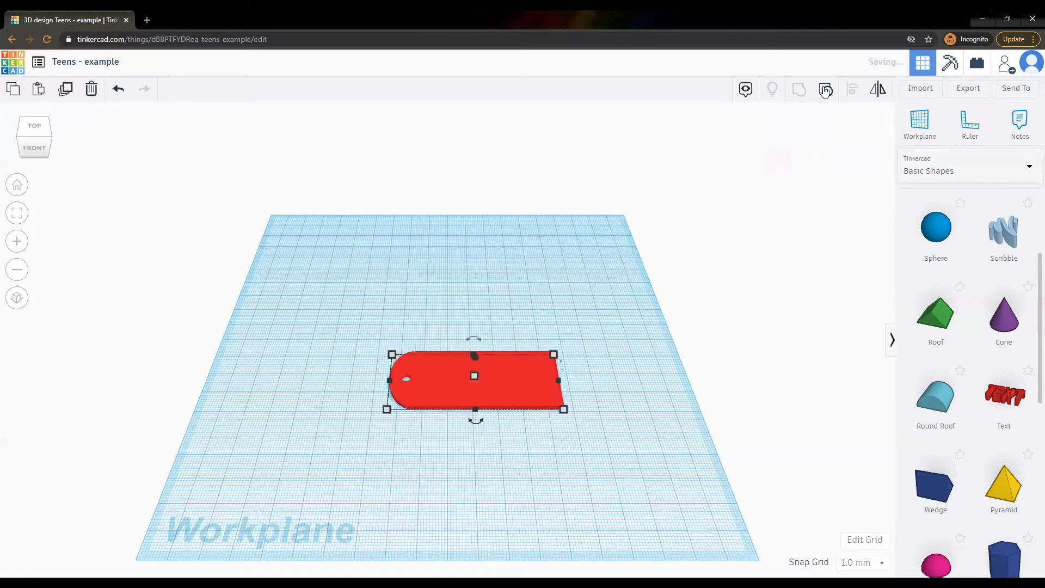
Copy the tag's red base plate and place the duplicate below the original.
left_click(665, 376)
left_click(405, 397)
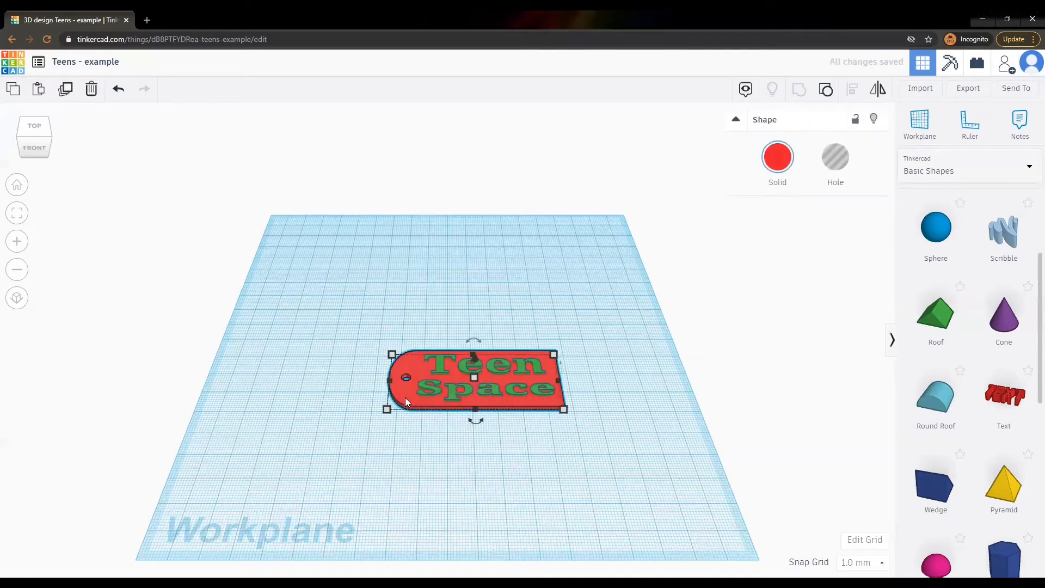
key("ctrl+c")
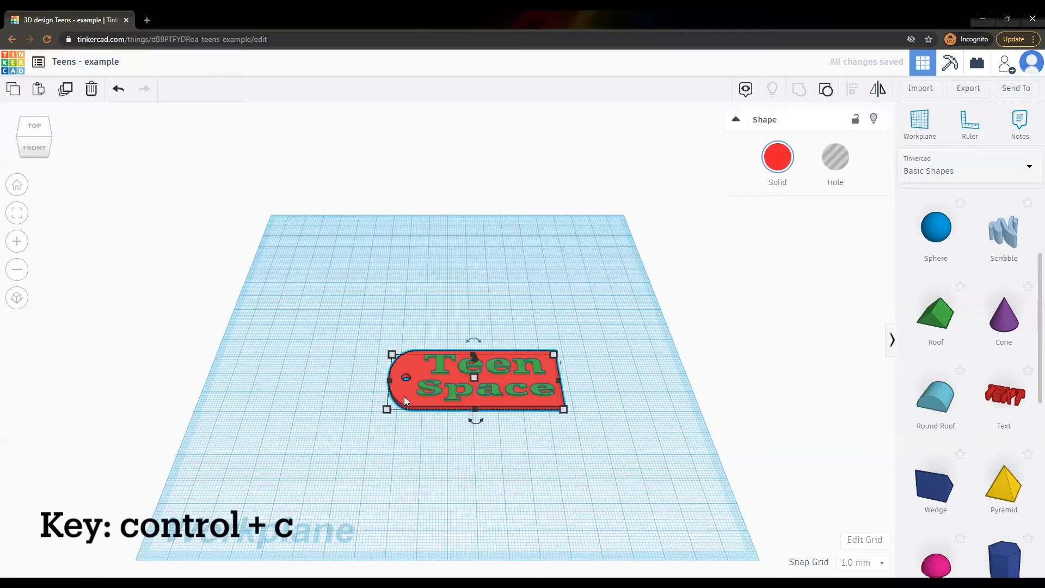
left_click(404, 439)
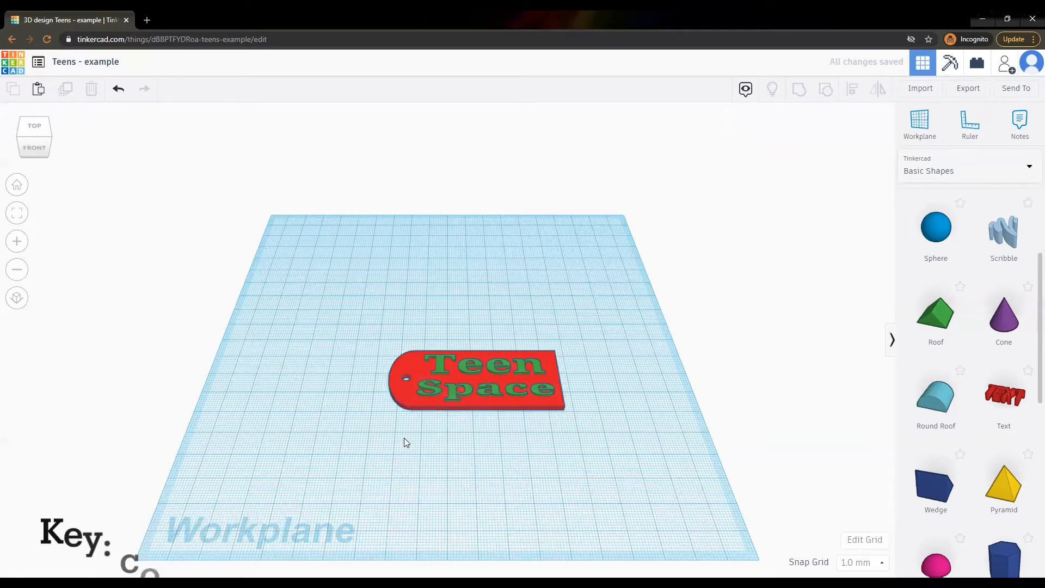
key("ctrl+v")
left_click_drag(590, 368, 512, 451)
Regroup the Teen Space tag's parts into one shape.
left_click(386, 319)
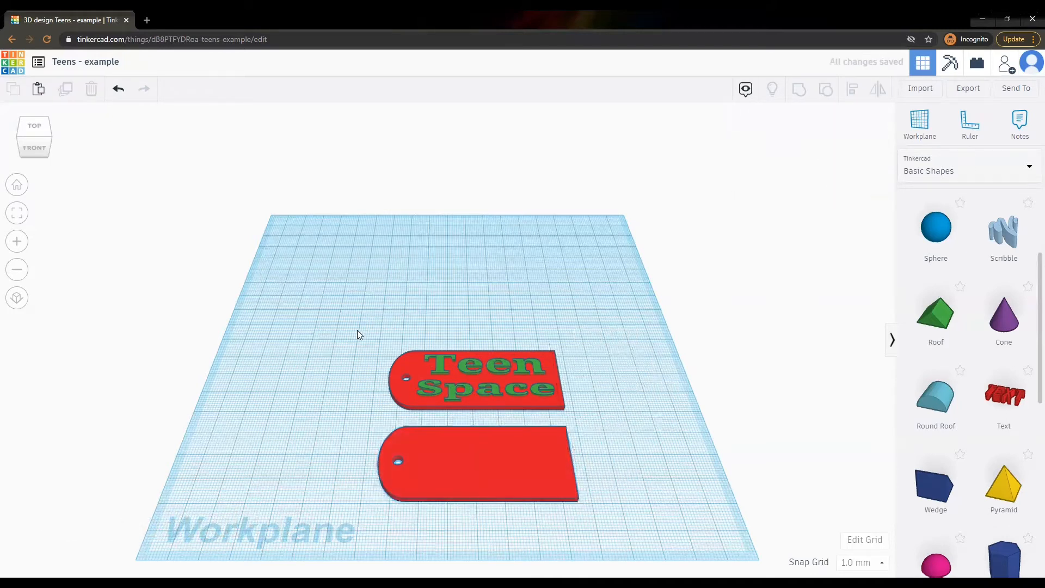
left_click_drag(357, 329, 587, 417)
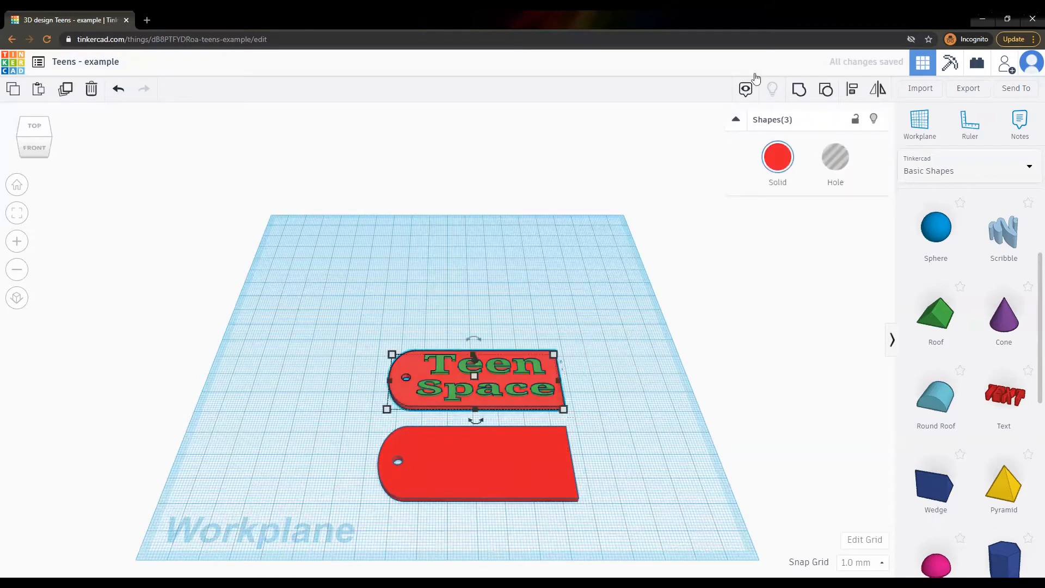
left_click(799, 90)
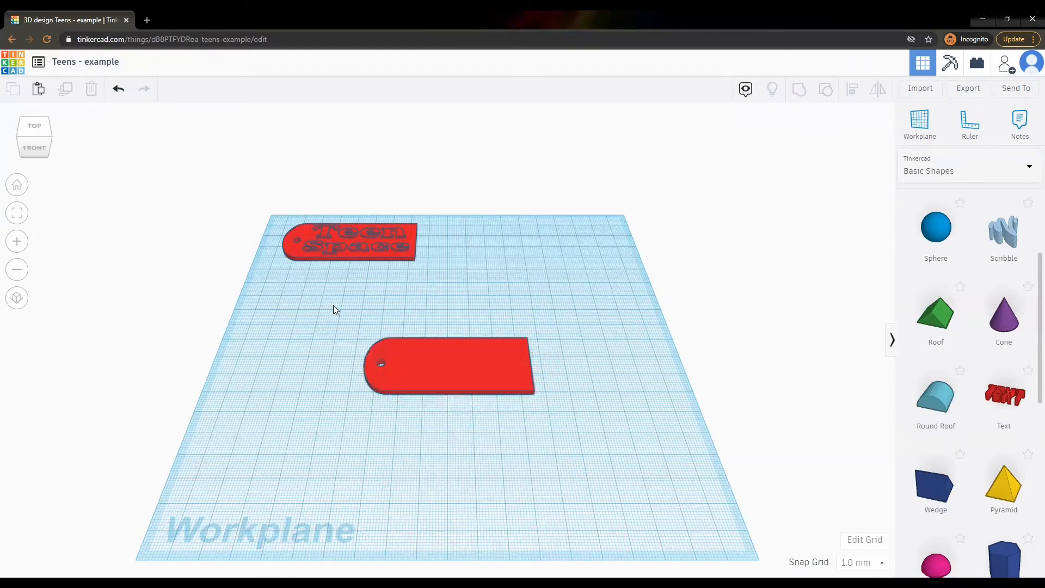
Ungroup the blank plate copy from its hole and change the plate depth from 30 to 50 mm.
left_click_drag(333, 305, 584, 415)
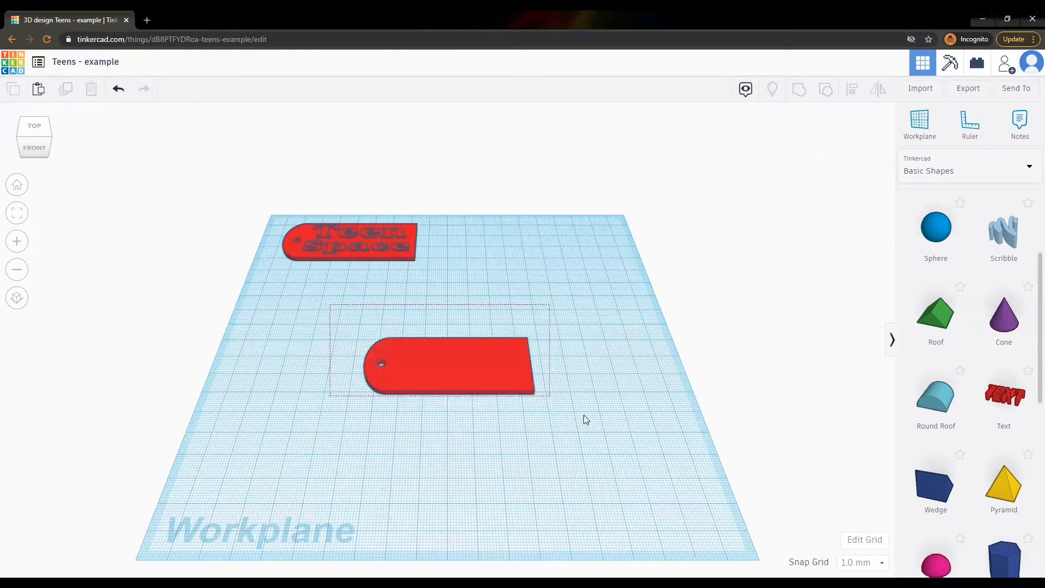
left_click(826, 89)
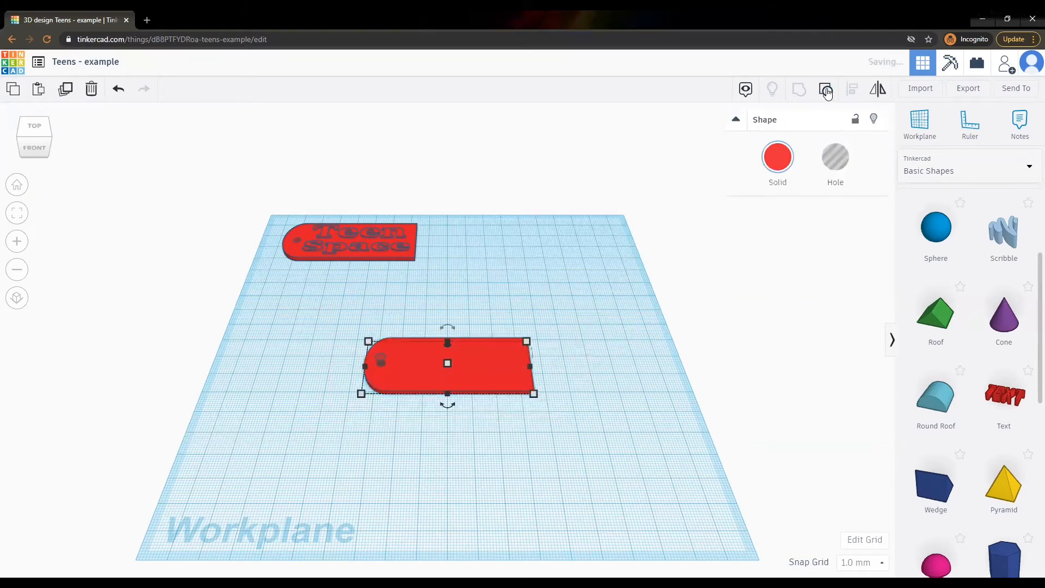
left_click(593, 339)
left_click(509, 361)
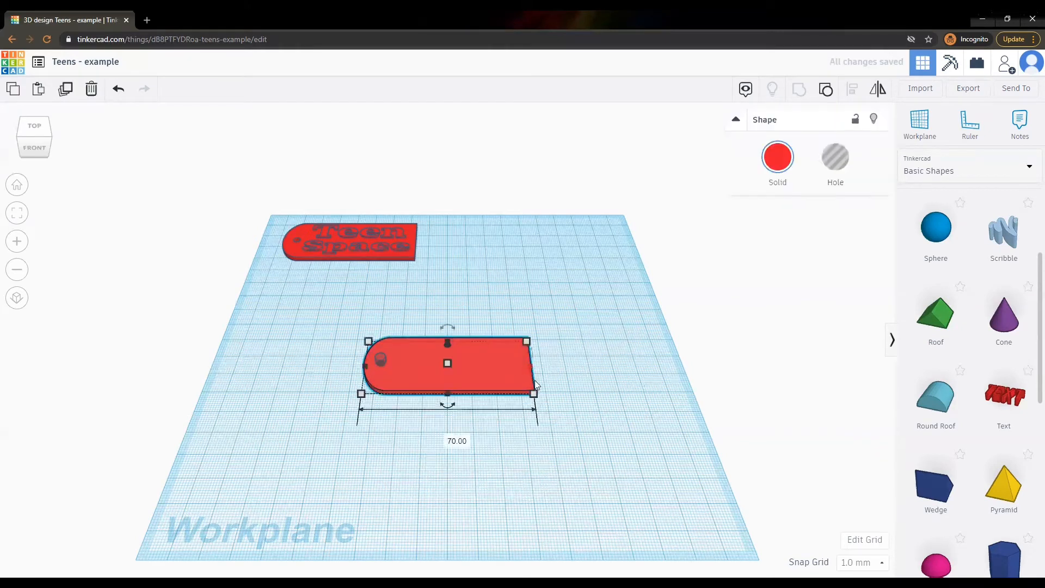
left_click(591, 365)
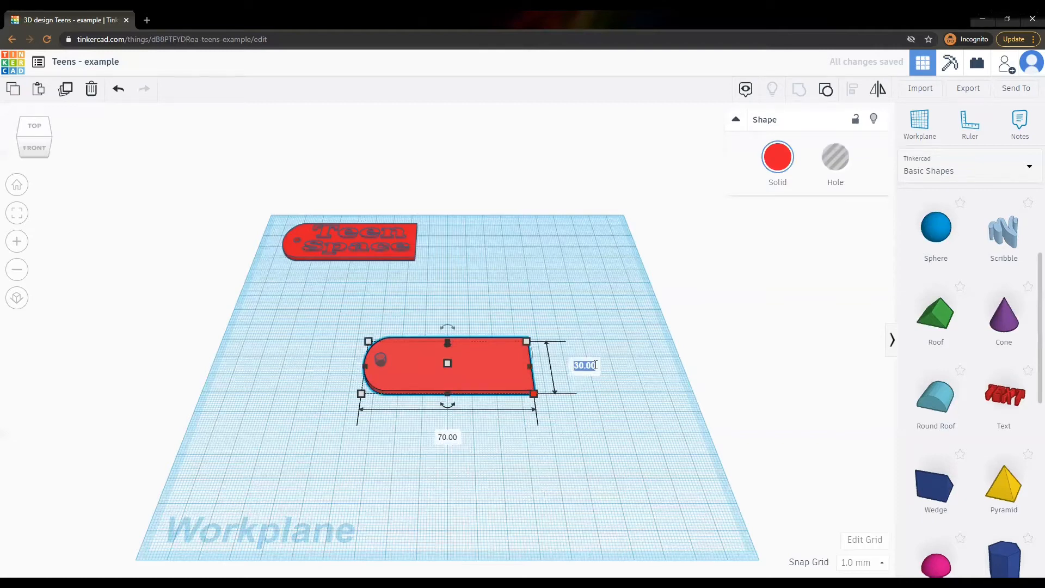
type("50")
key("Return")
left_click(606, 323)
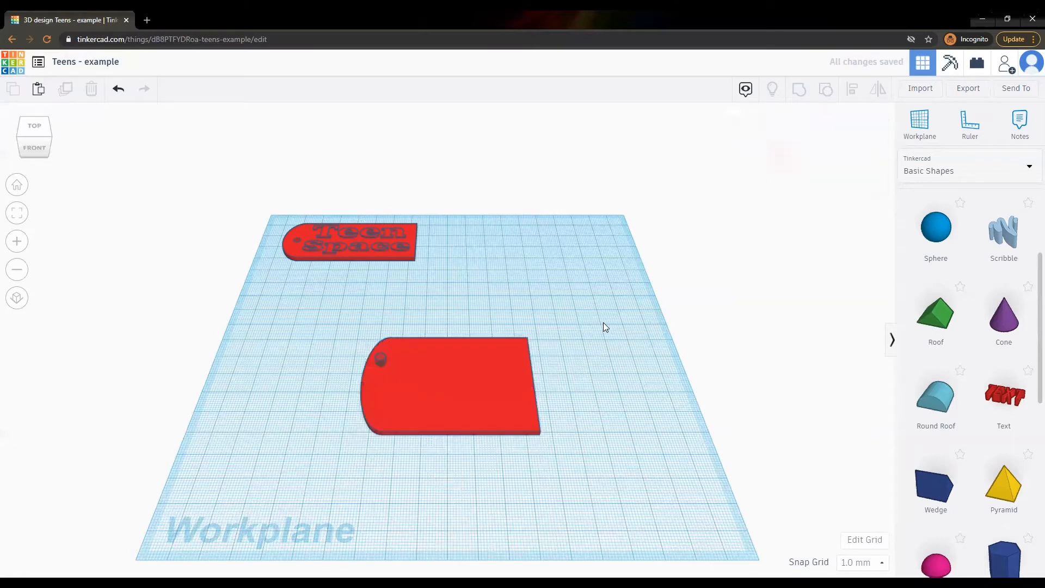
Resize the plate's hole cylinder to 6 by 6 mm.
left_click(381, 358)
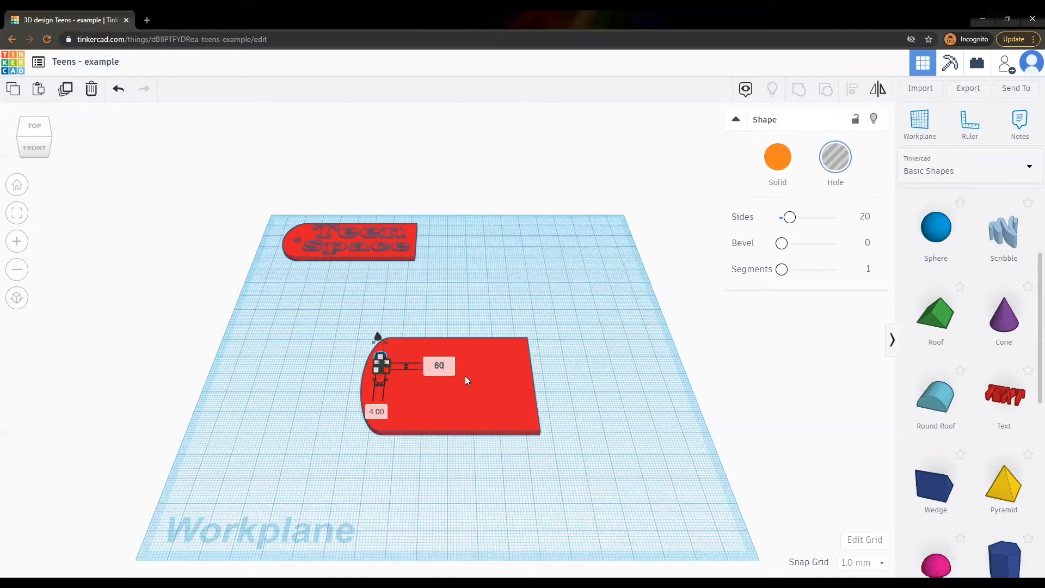
key("Return")
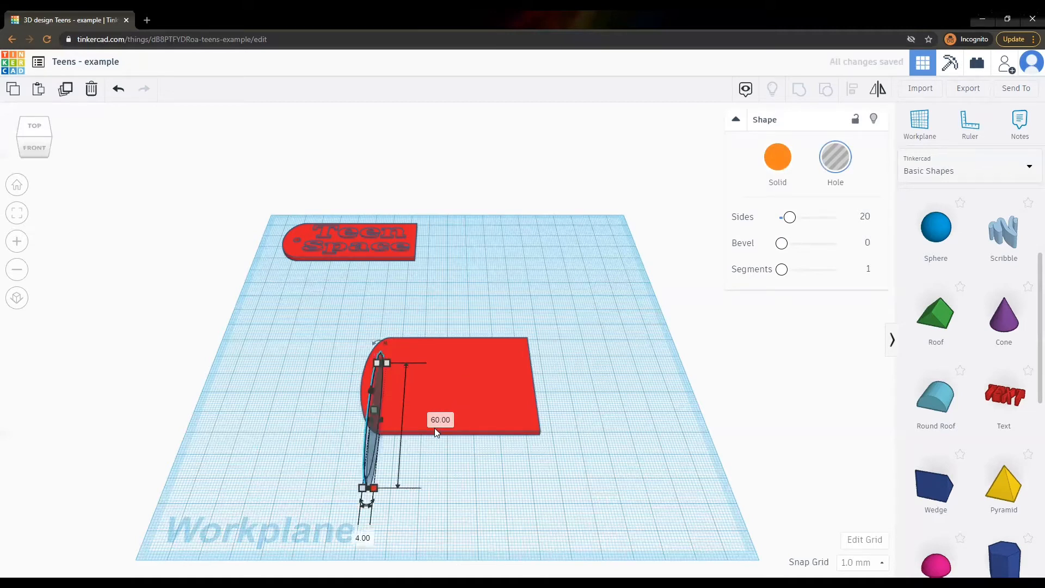
left_click(438, 420)
key("BackSpace")
type("6")
key("Return")
left_click(378, 416)
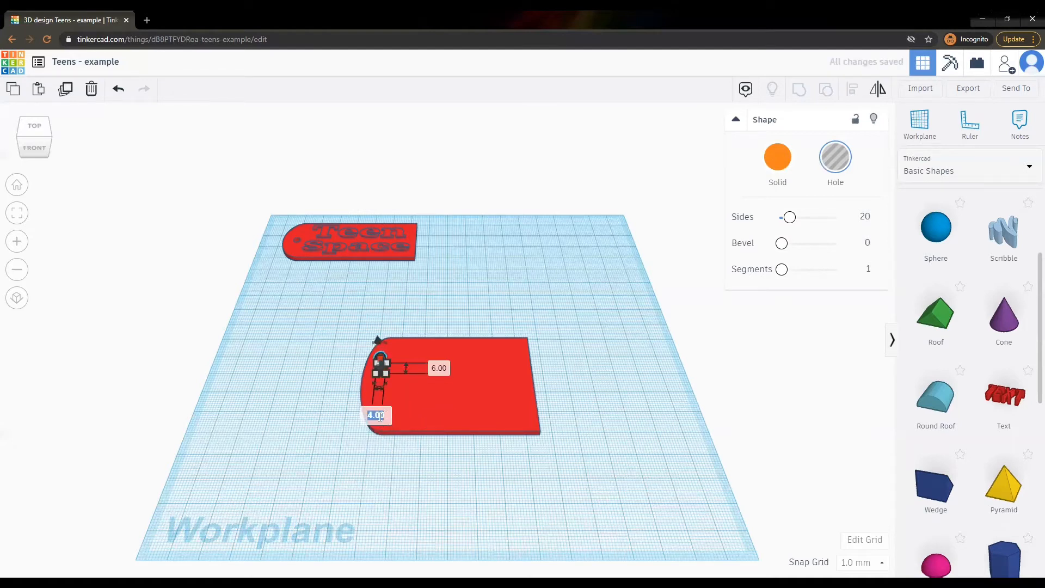
type("6")
key("Return")
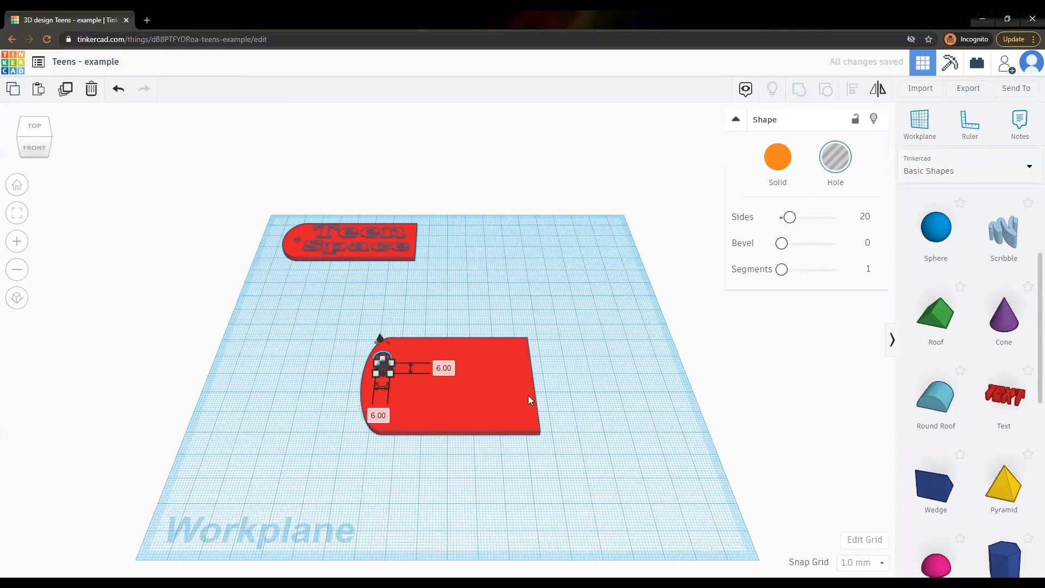
left_click(581, 366)
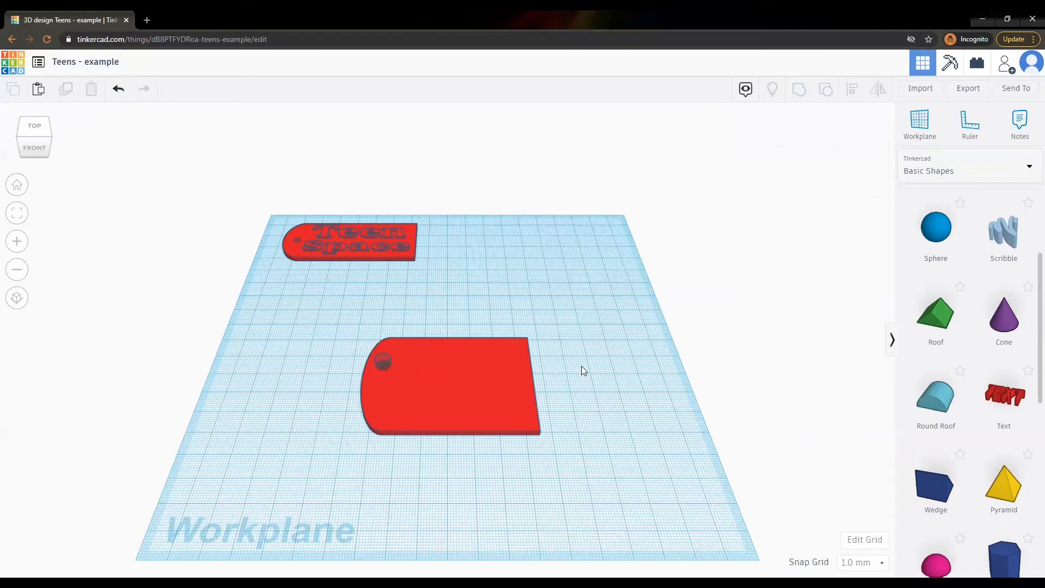
Centre the hole on the plate's rounded end and group the hole and plate together.
left_click(381, 362)
left_click_drag(325, 303, 584, 459)
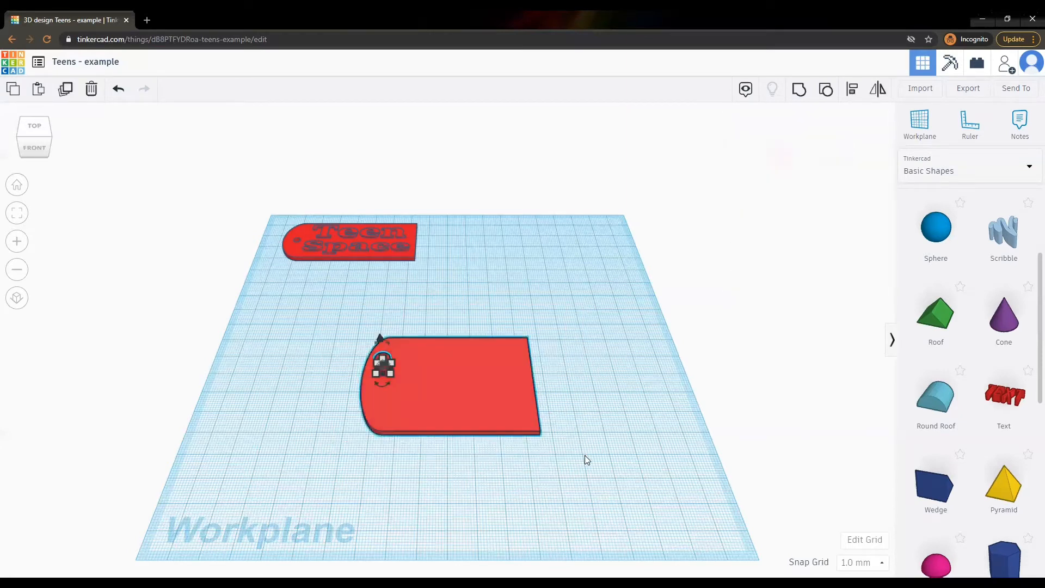
key("l")
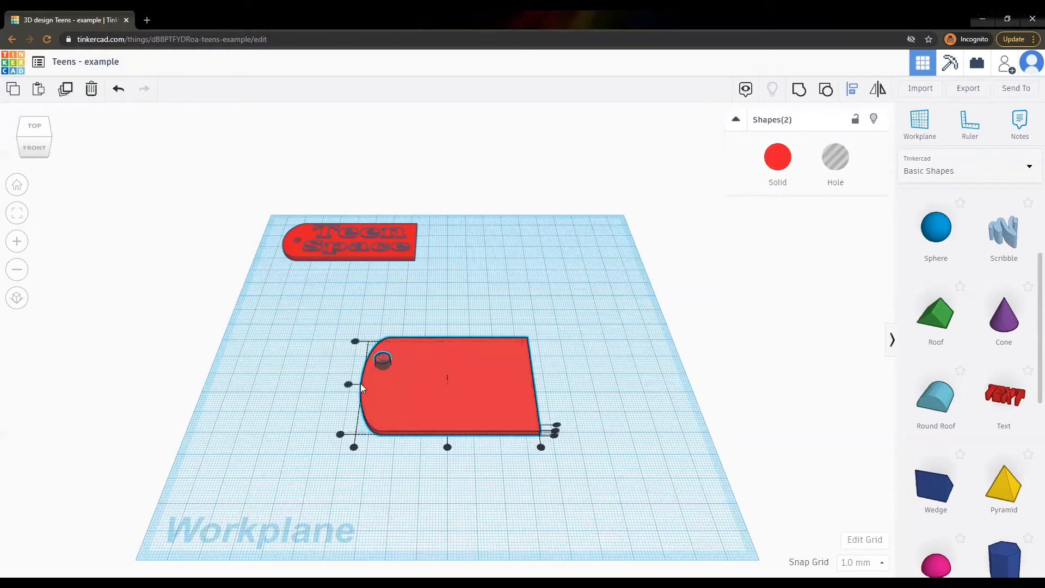
left_click(348, 385)
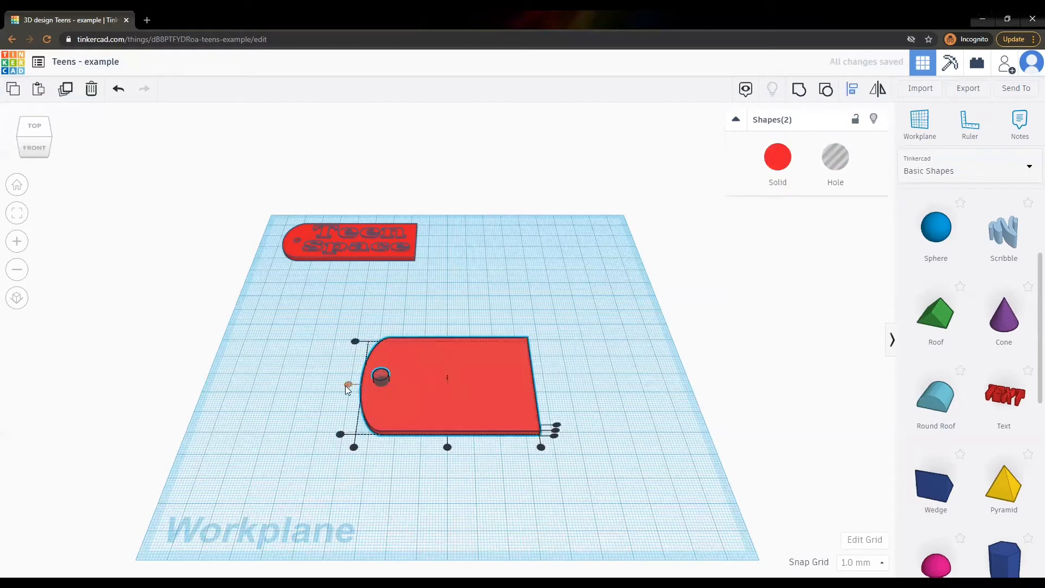
left_click(623, 385)
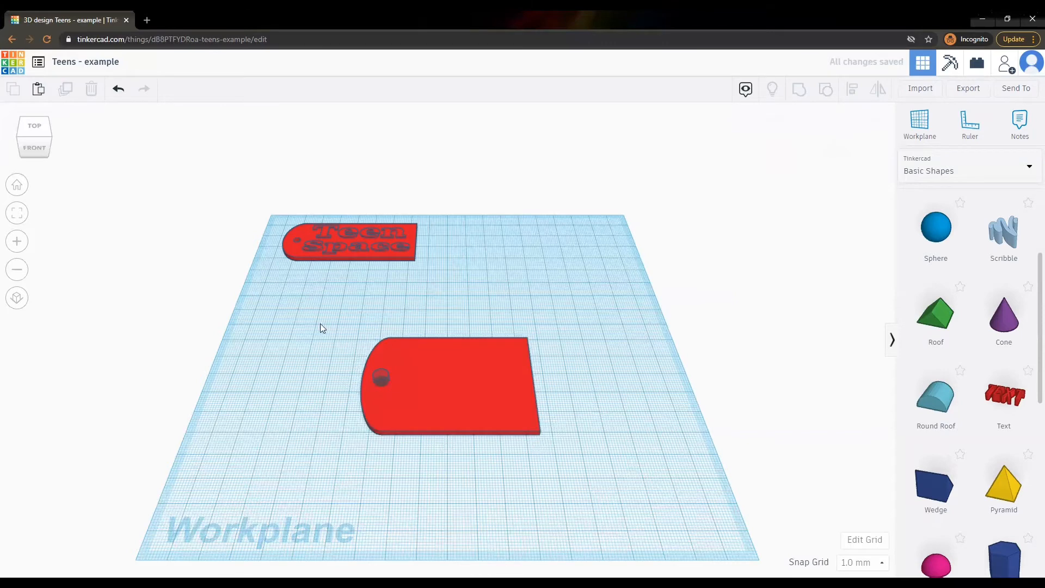
left_click_drag(321, 327, 587, 451)
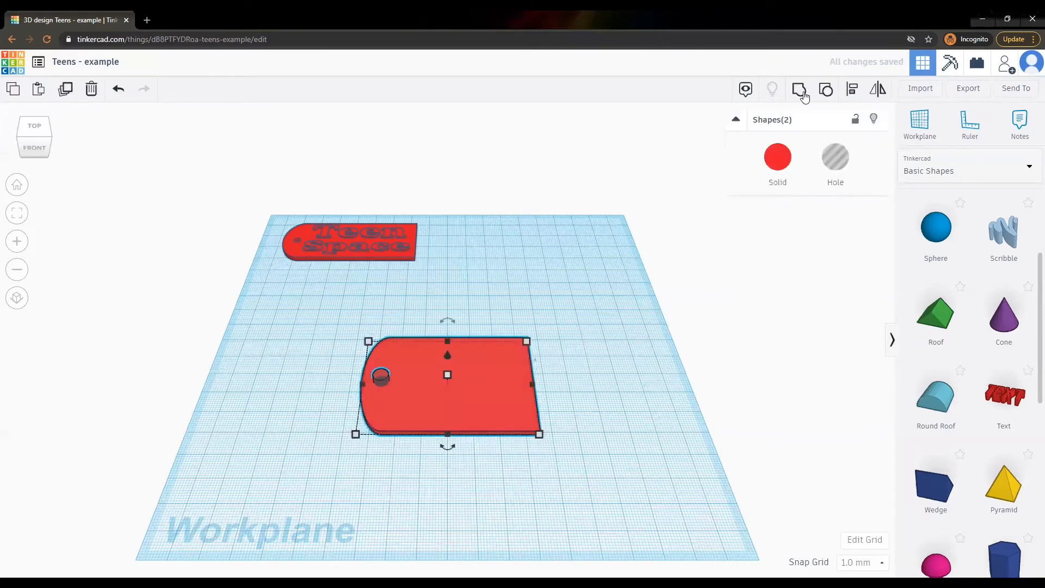
left_click(801, 92)
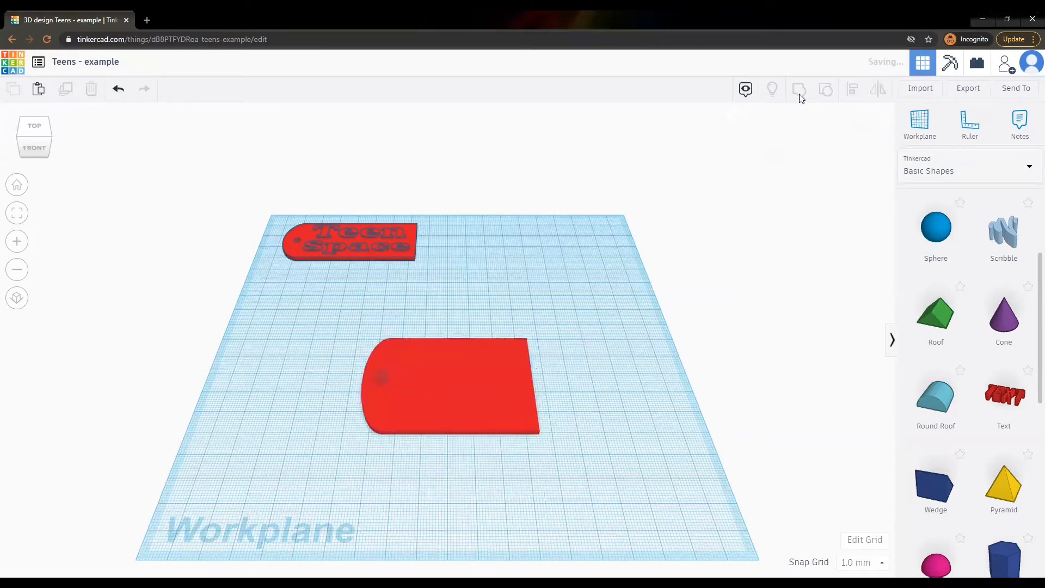
left_click(625, 358)
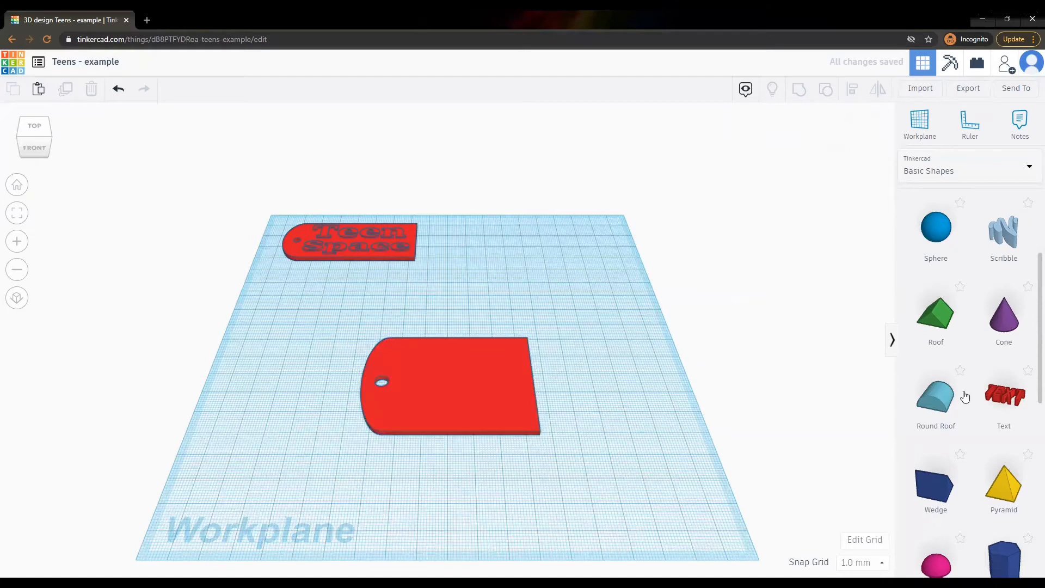
Add a text shape to the Champaign tag, set its width to 20 mm, and group all tag parts.
left_click_drag(626, 383, 488, 340)
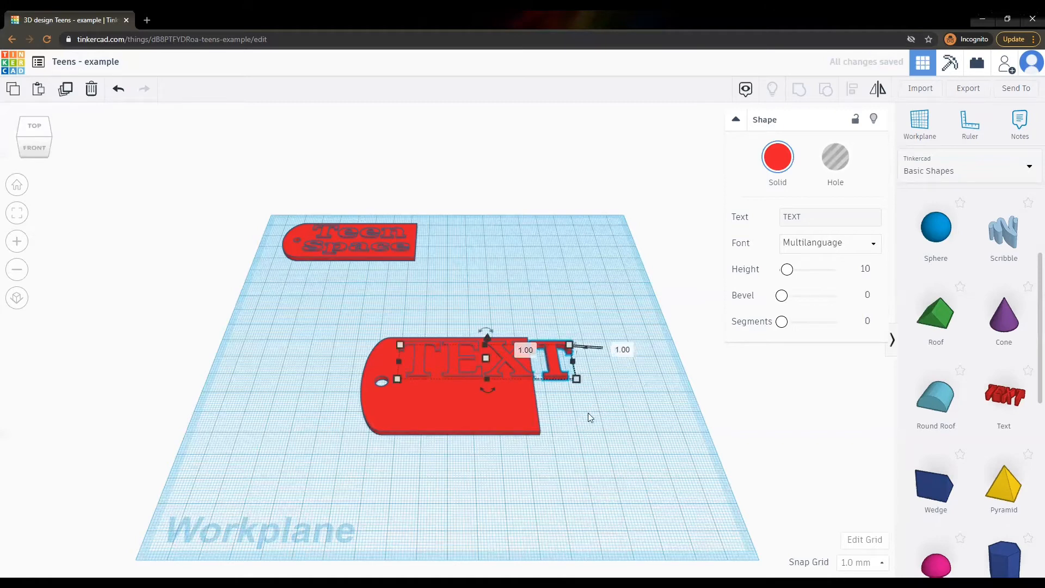
left_click(587, 413)
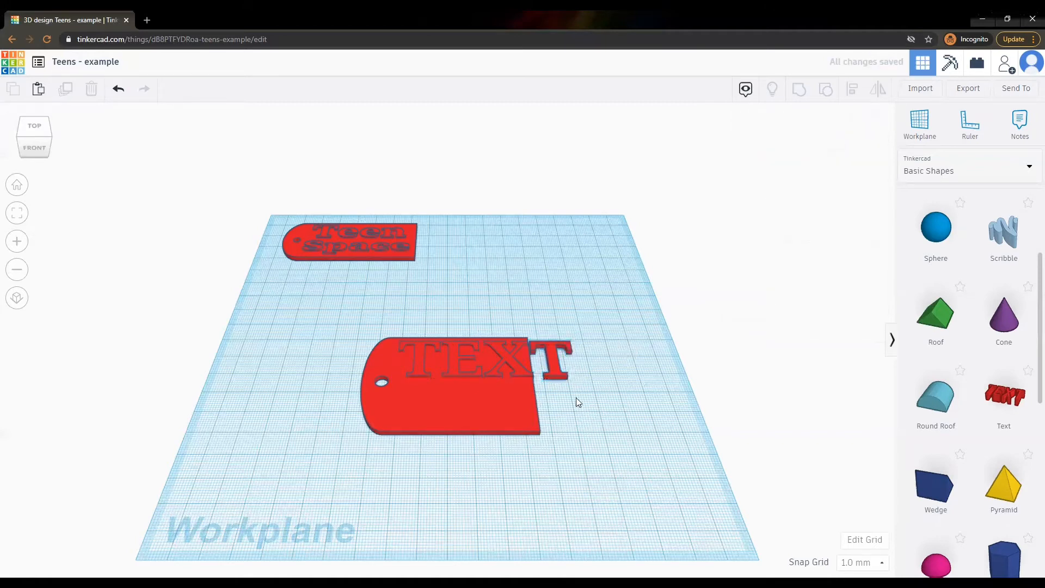
left_click(558, 371)
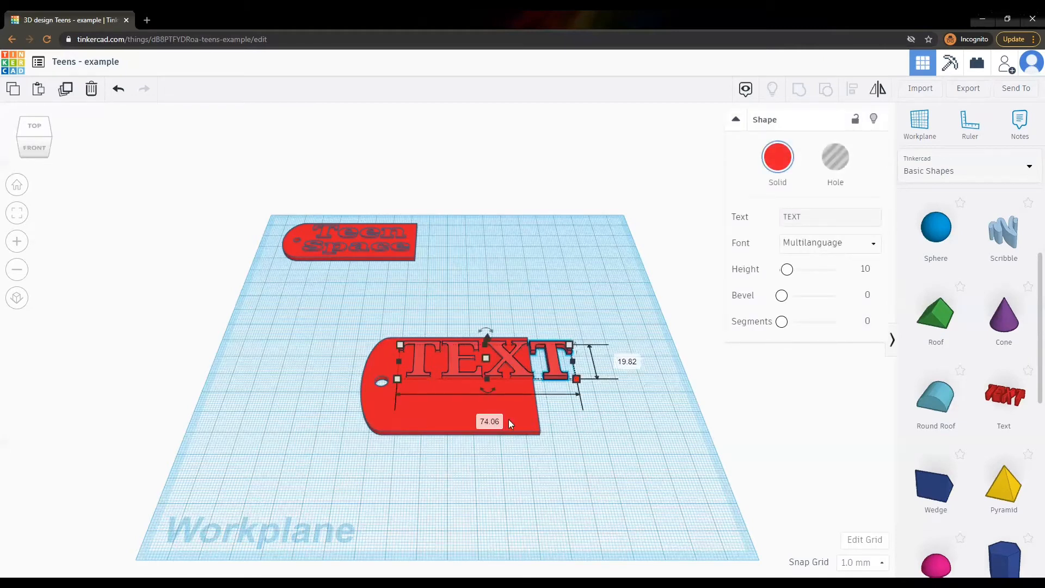
left_click(490, 421)
type("20")
key("Return")
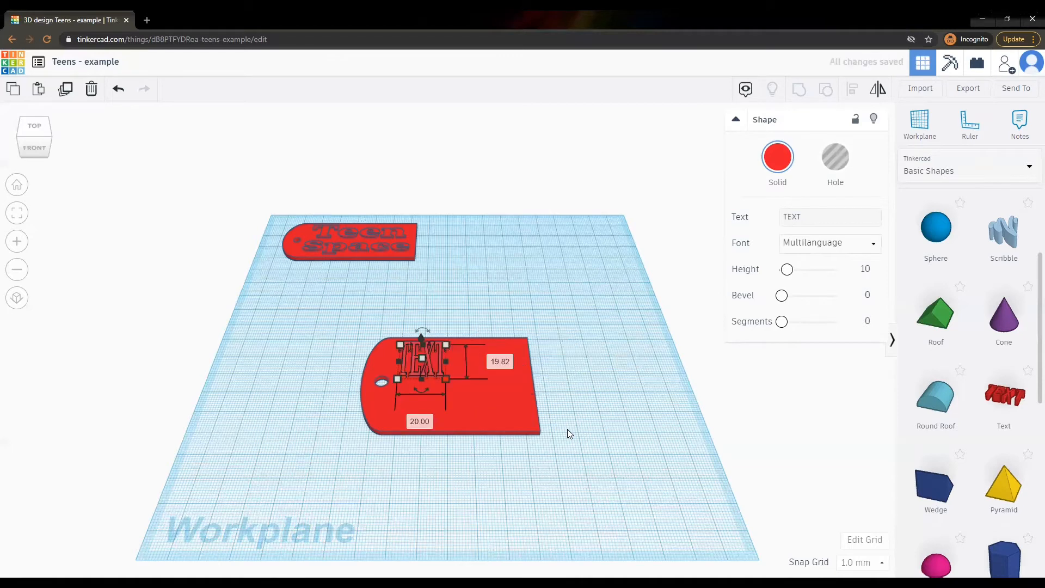
left_click(495, 362)
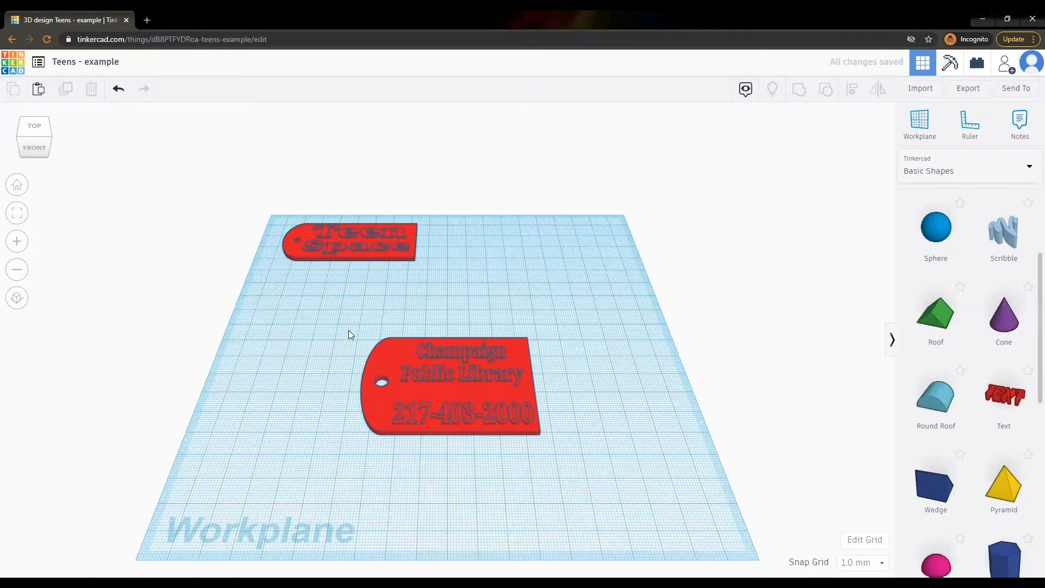
left_click_drag(348, 329, 556, 437)
left_click(800, 93)
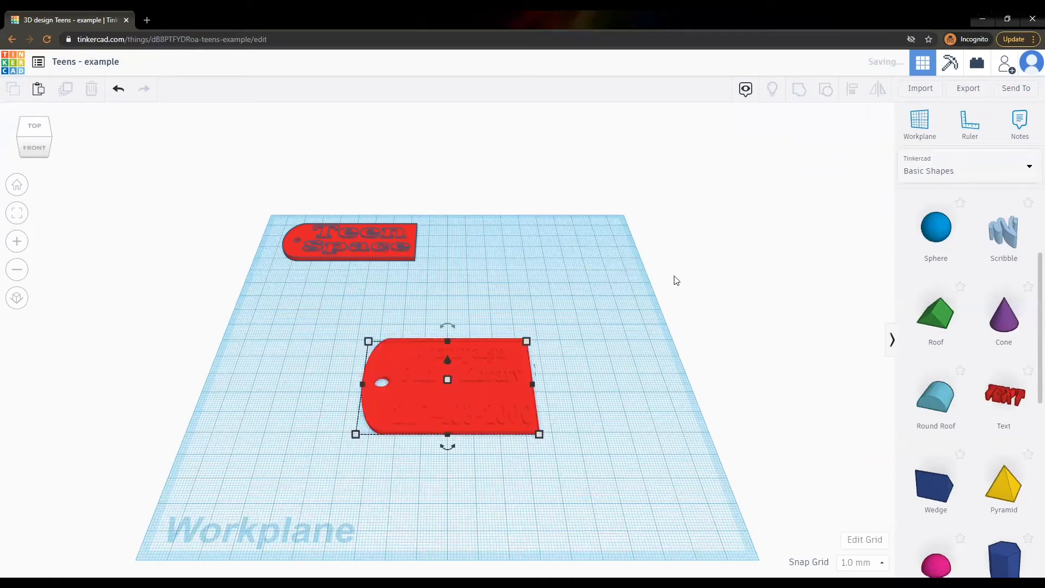
left_click(610, 299)
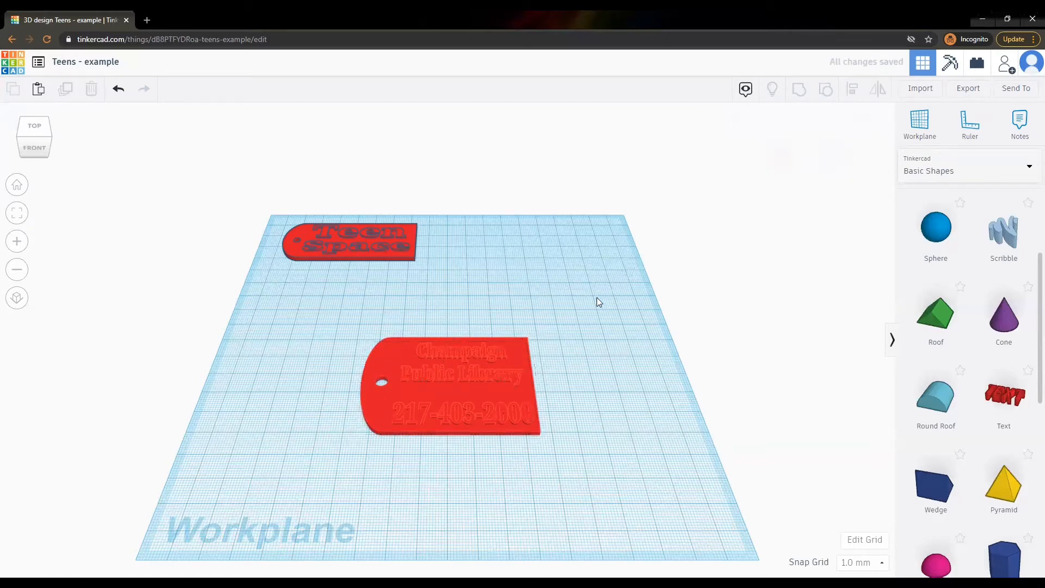
left_click(37, 142)
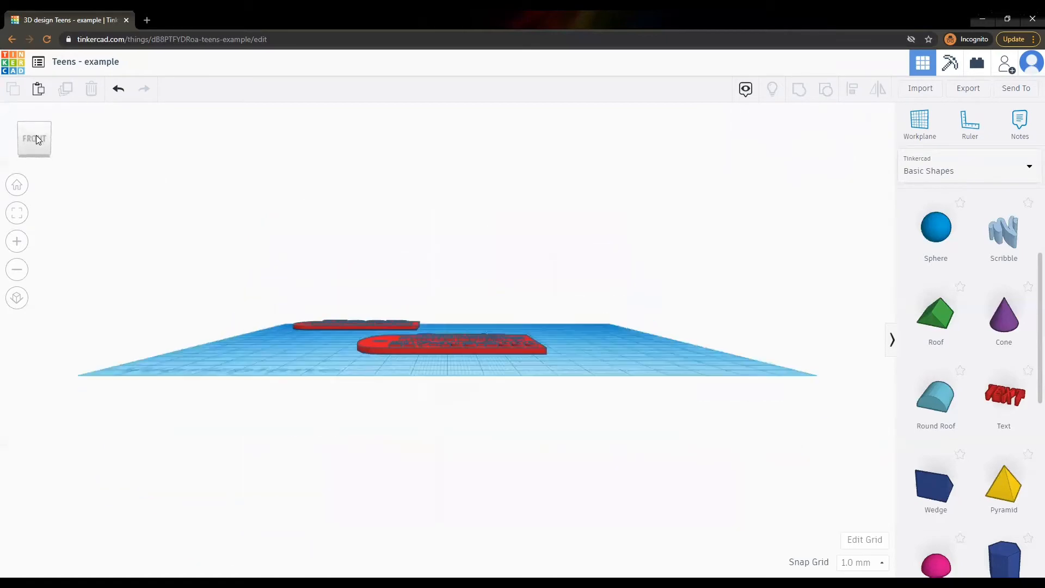
left_click_drag(37, 134, 22, 170)
left_click(19, 185)
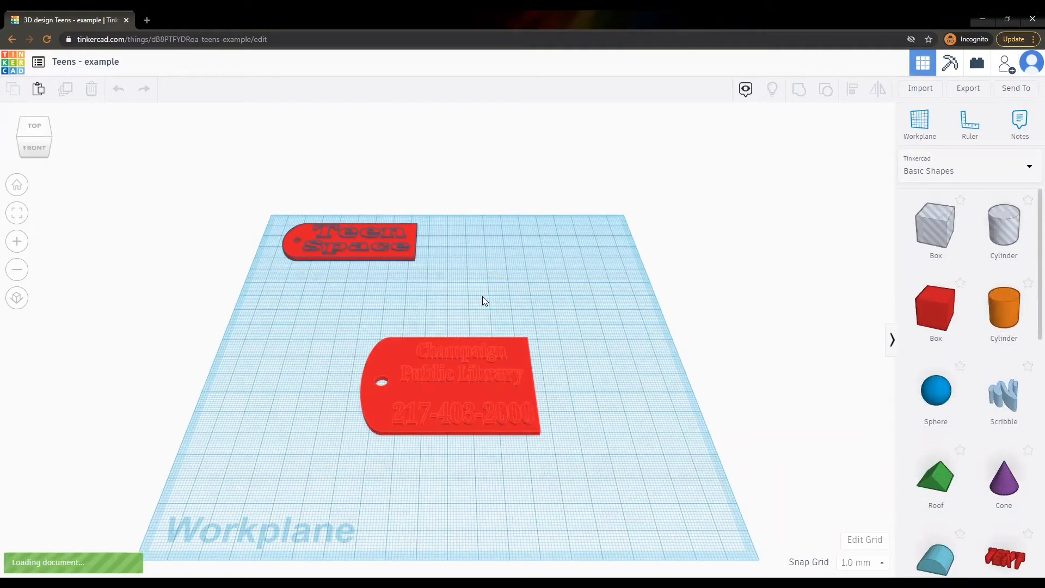
Paste the CPL tag into the design and place it just below Teen Space.
key("ctrl+v")
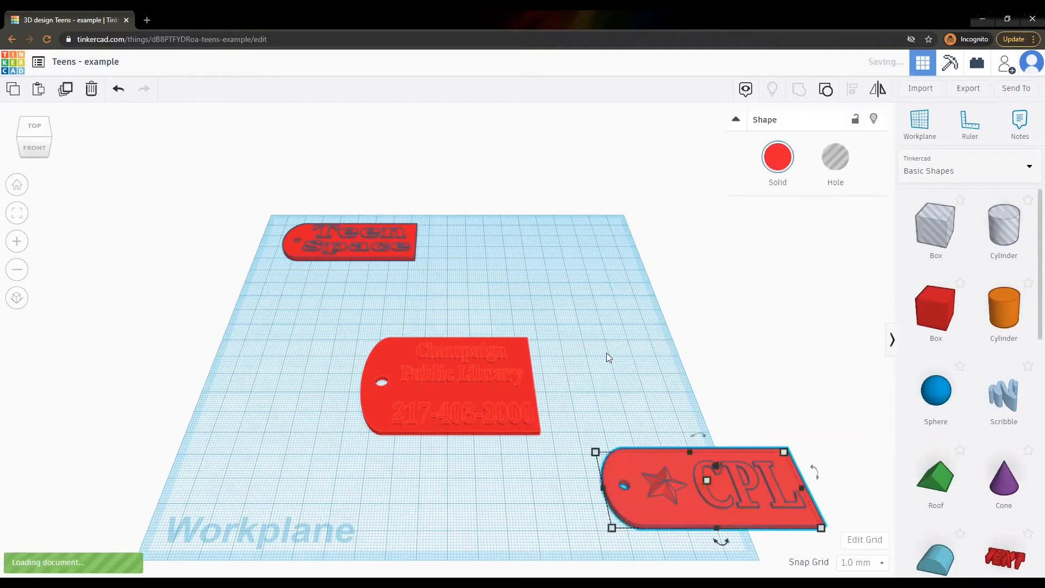
left_click_drag(648, 459, 308, 273)
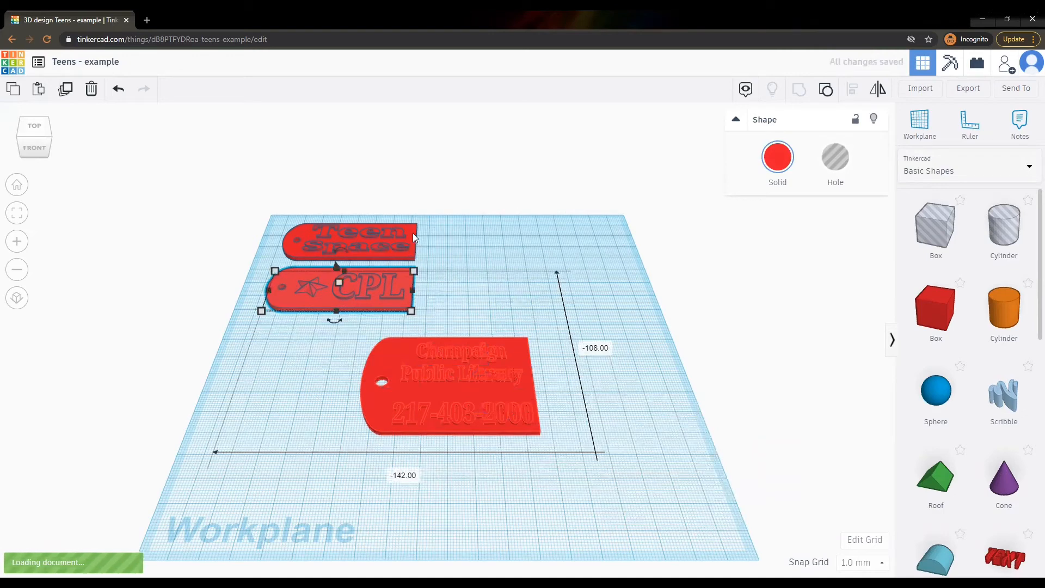
left_click(474, 245)
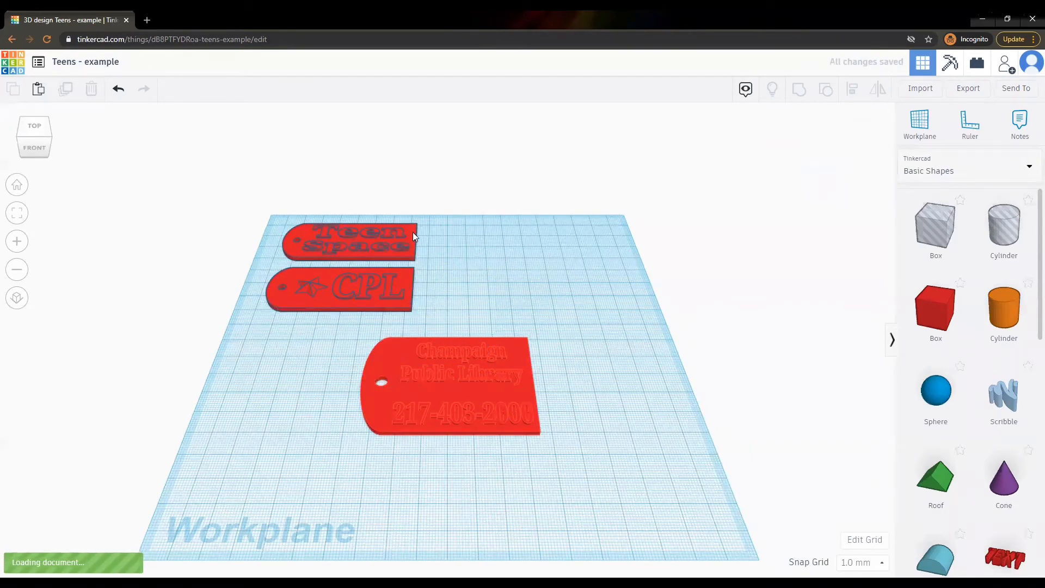
Duplicate the Champaign tag, move the copy lower, and rotate it 90° upright.
left_click(412, 232)
left_click(395, 421)
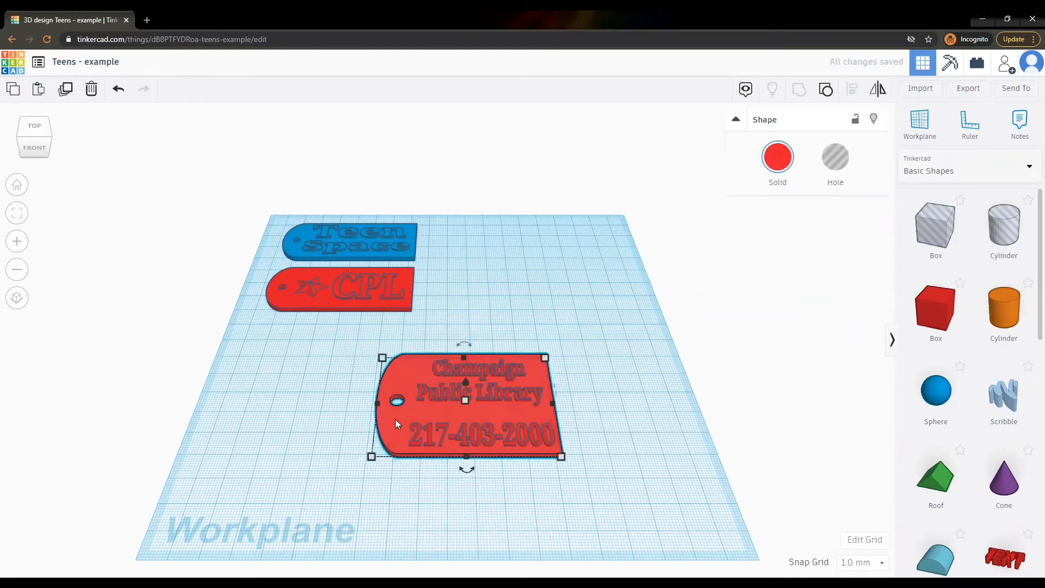
key("ctrl+v")
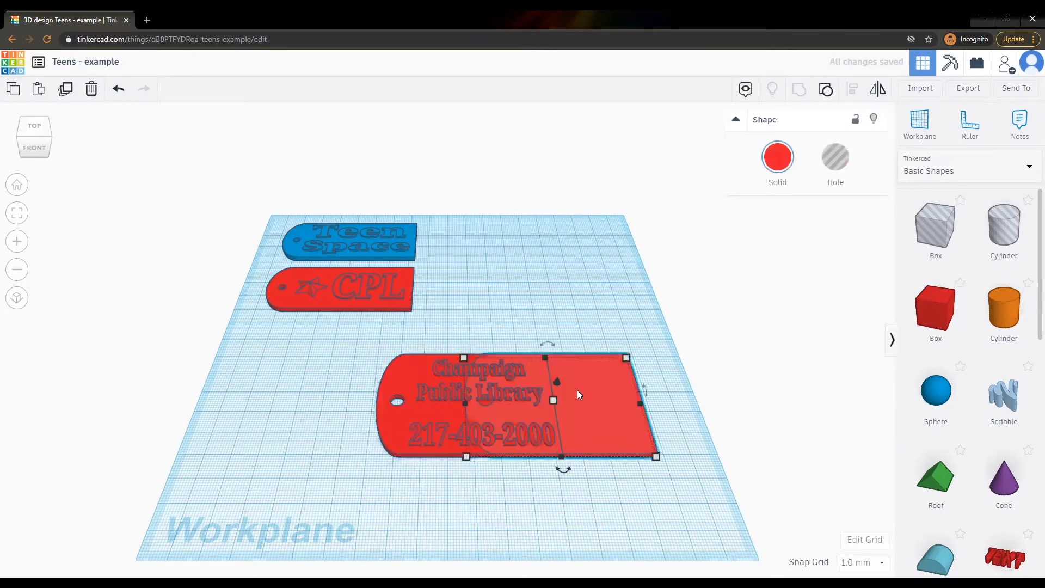
left_click_drag(584, 394, 643, 448)
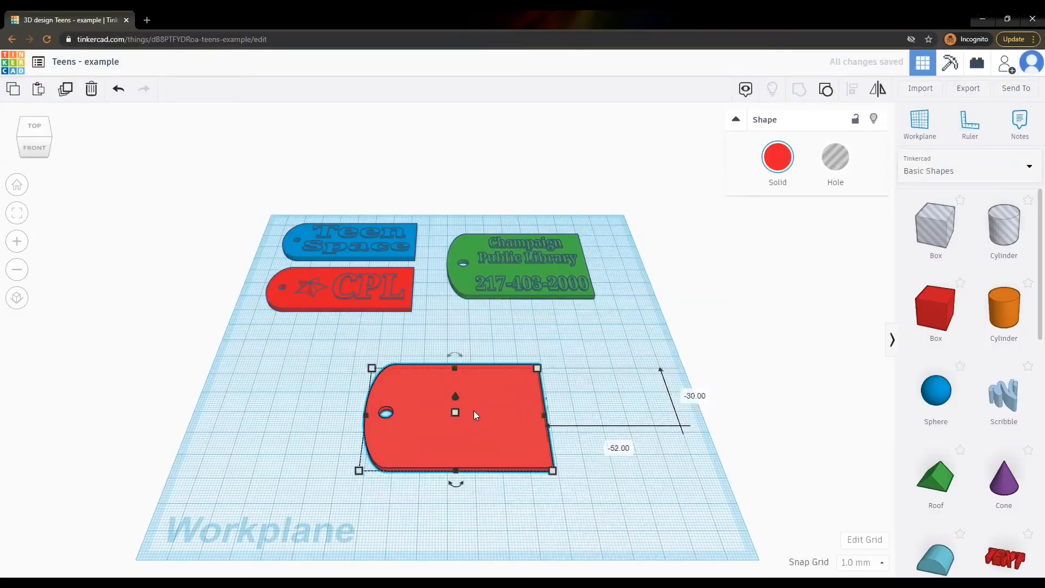
left_click_drag(459, 486, 355, 425)
Drop a text shape onto the vertical red tag and change its wording to 'CPL'.
left_click(604, 439)
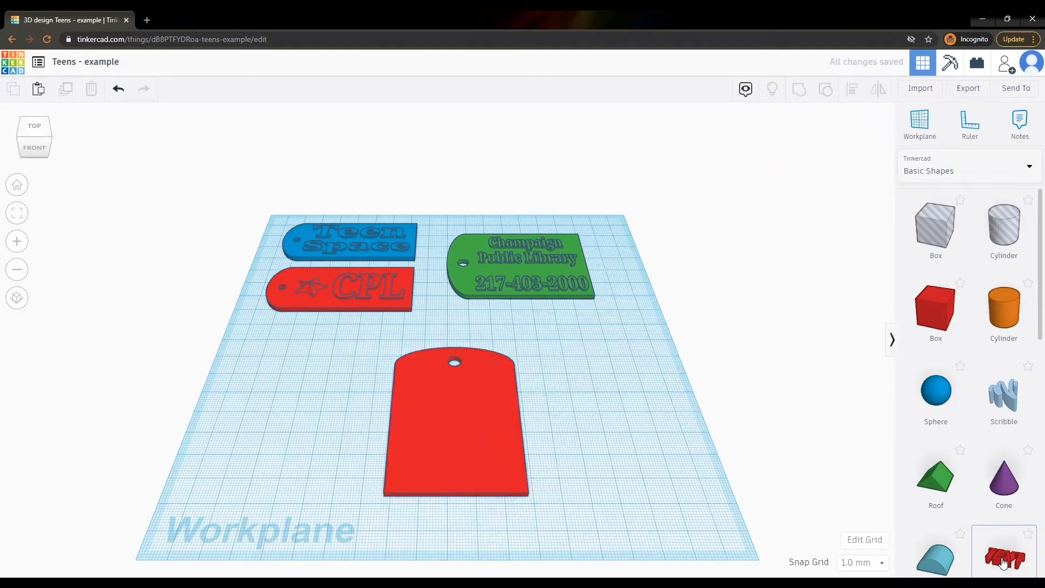
left_click_drag(1003, 562, 459, 407)
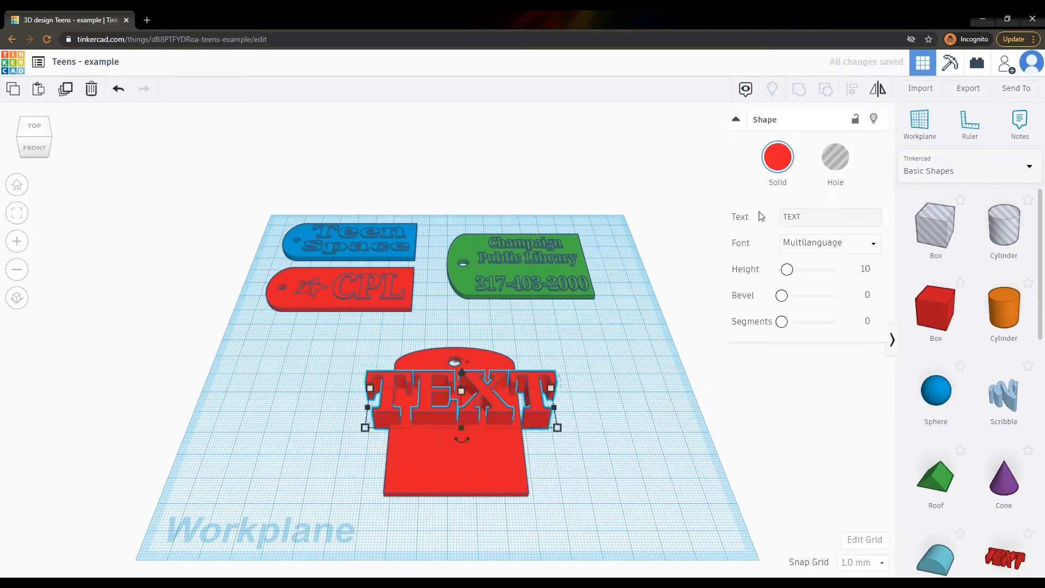
left_click(792, 217)
left_click_drag(805, 217, 781, 218)
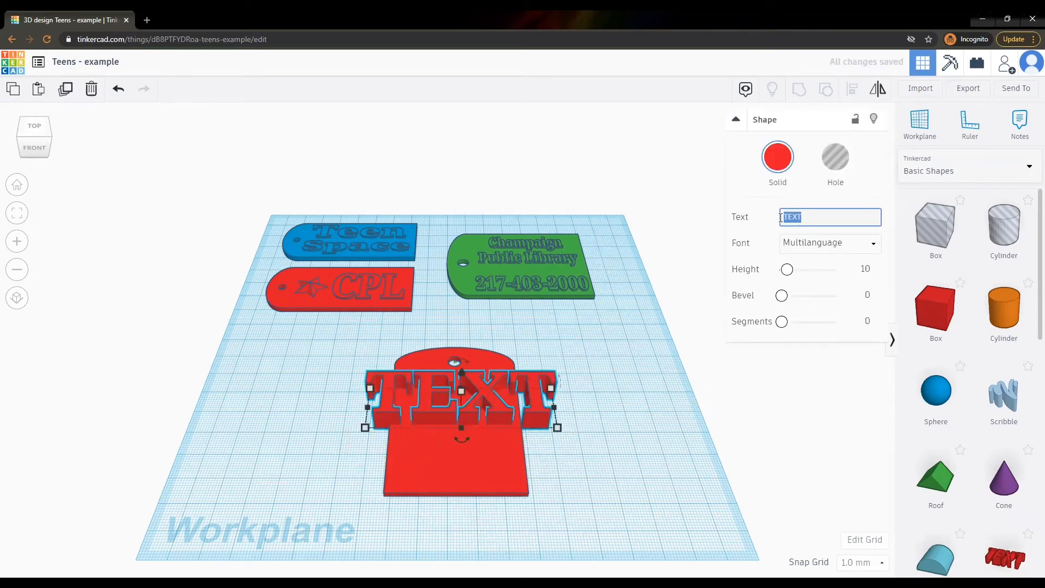
type("CPL")
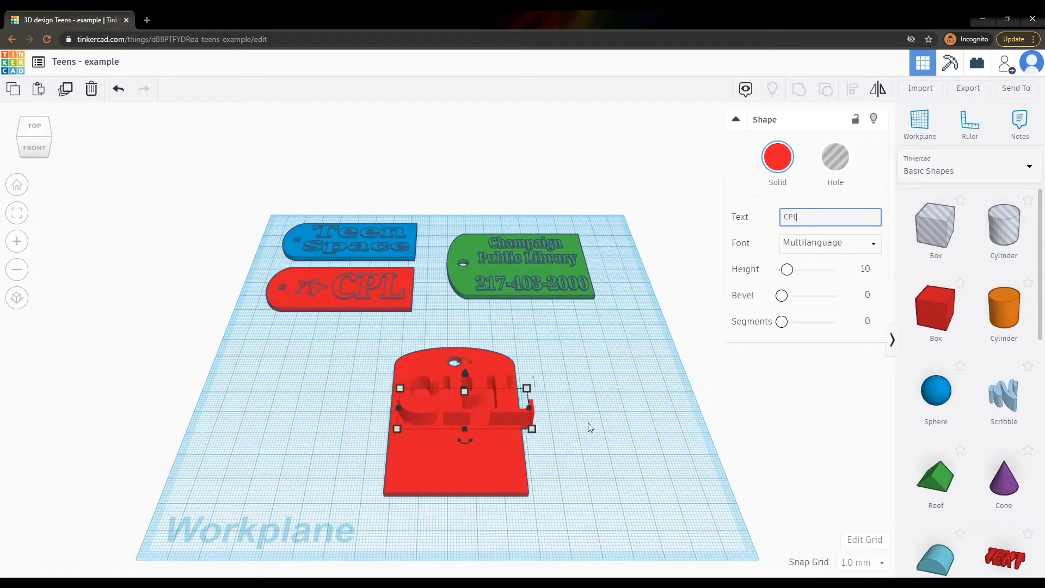
Flatten and resize the CPL lettering to about 45.41 by 14.91 mm, nudging it up.
mouse_move(464, 388)
left_mouse_down()
mouse_move(465, 405)
mouse_move(464, 385)
left_mouse_up()
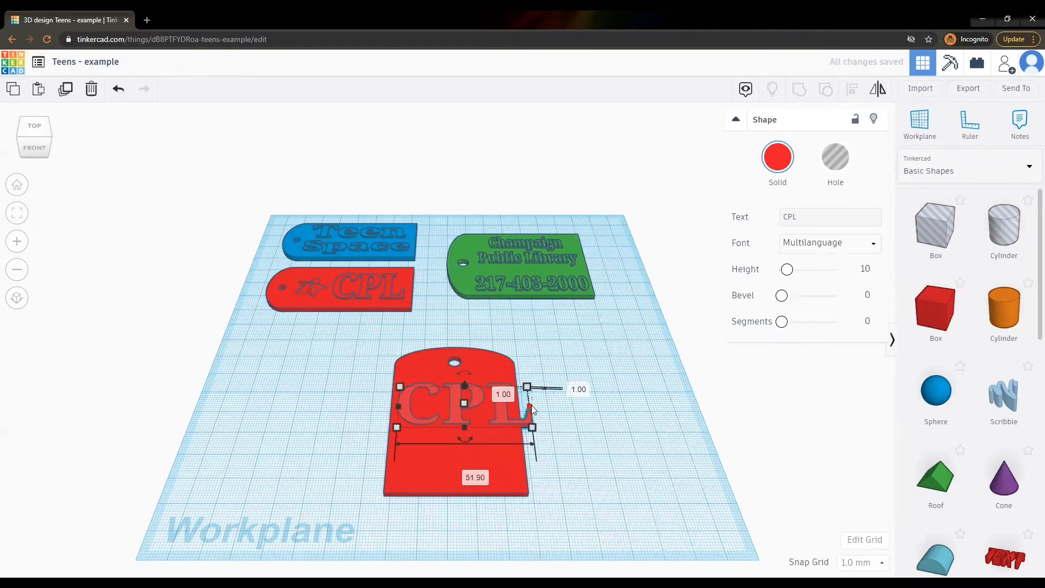
left_click_drag(530, 406, 515, 407)
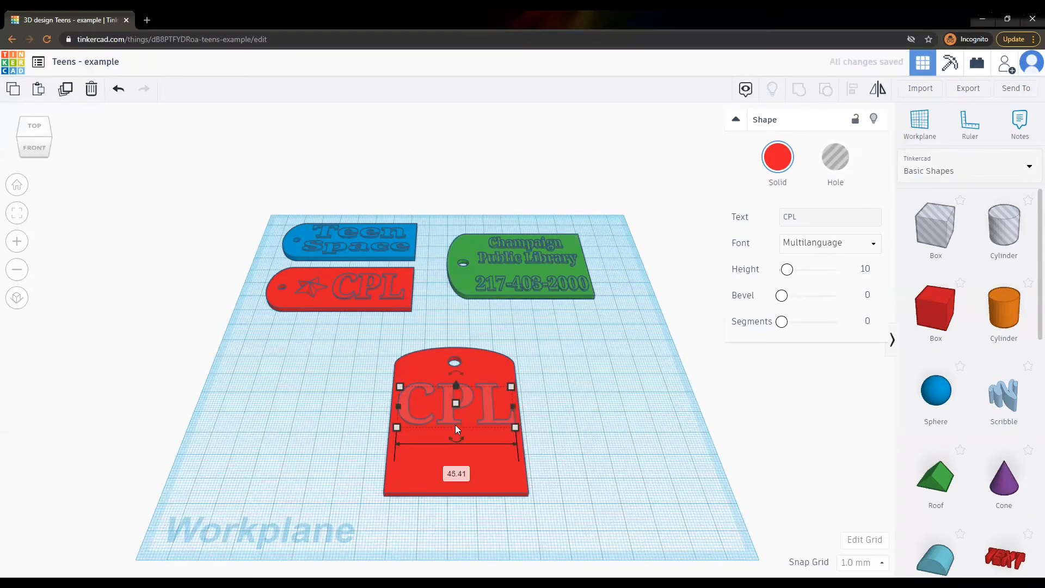
left_click_drag(455, 425, 456, 415)
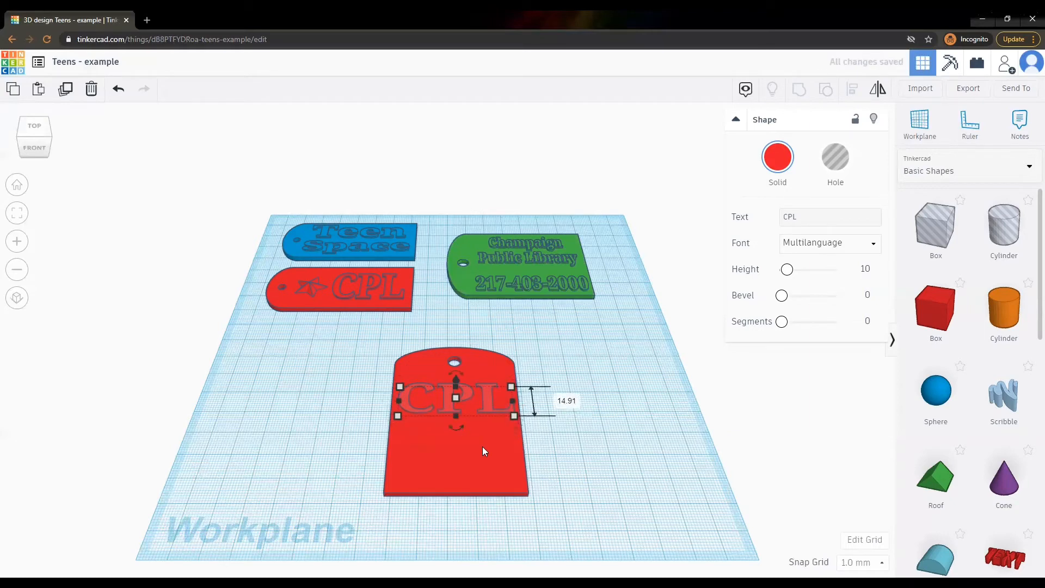
key("Up")
key("Up")
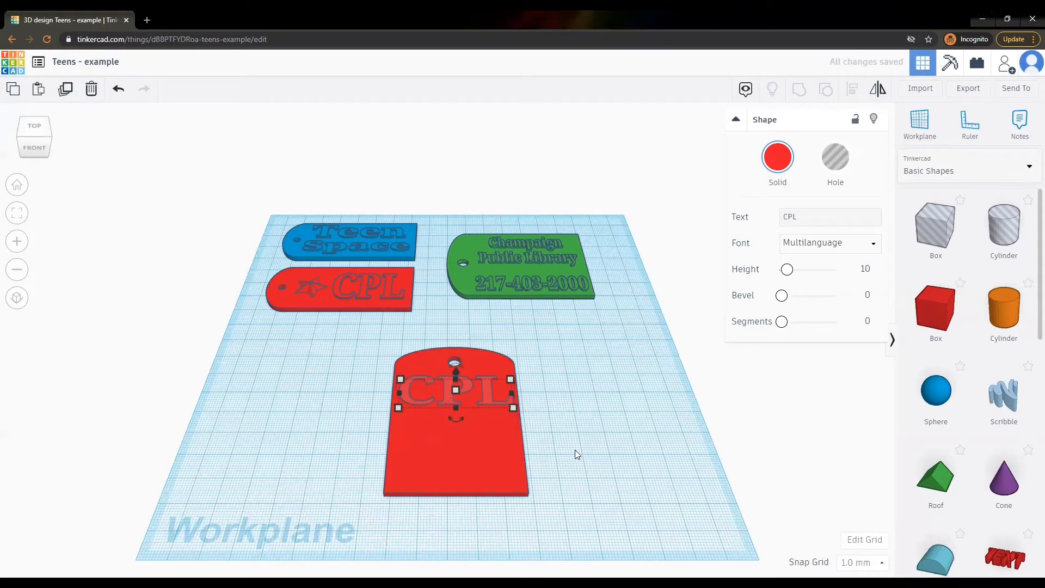
Place a blue star below the CPL lettering, flattened to 2 mm, narrowed, and nudged down.
left_click(584, 451)
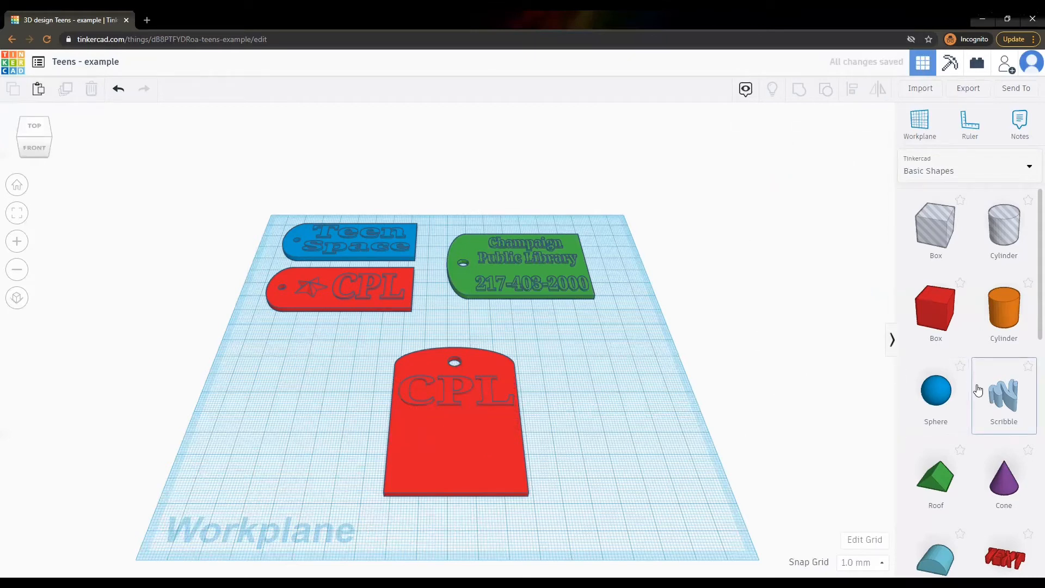
scroll(978, 389, "down", 8)
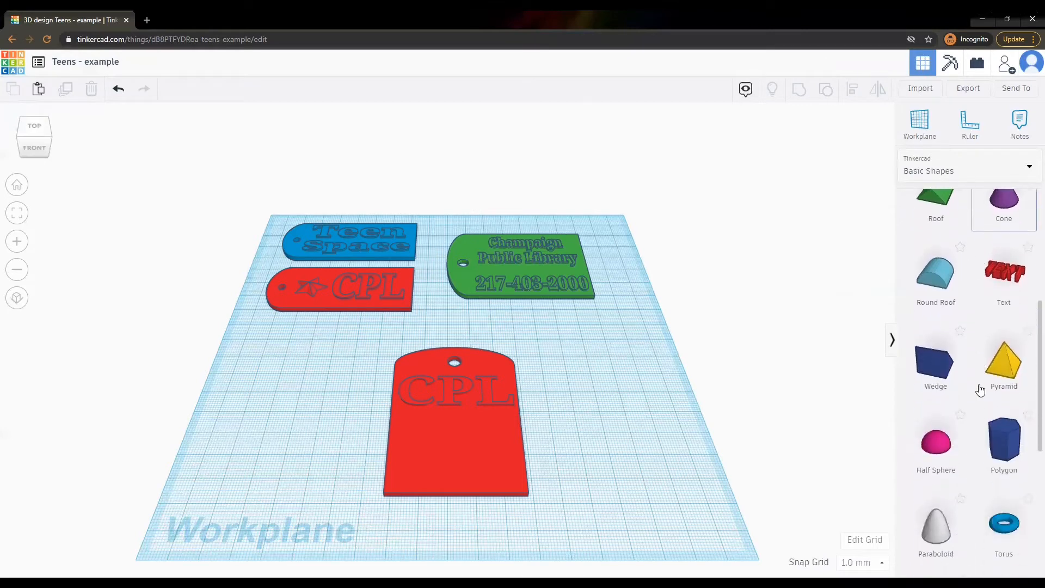
scroll(980, 386, "down", 3)
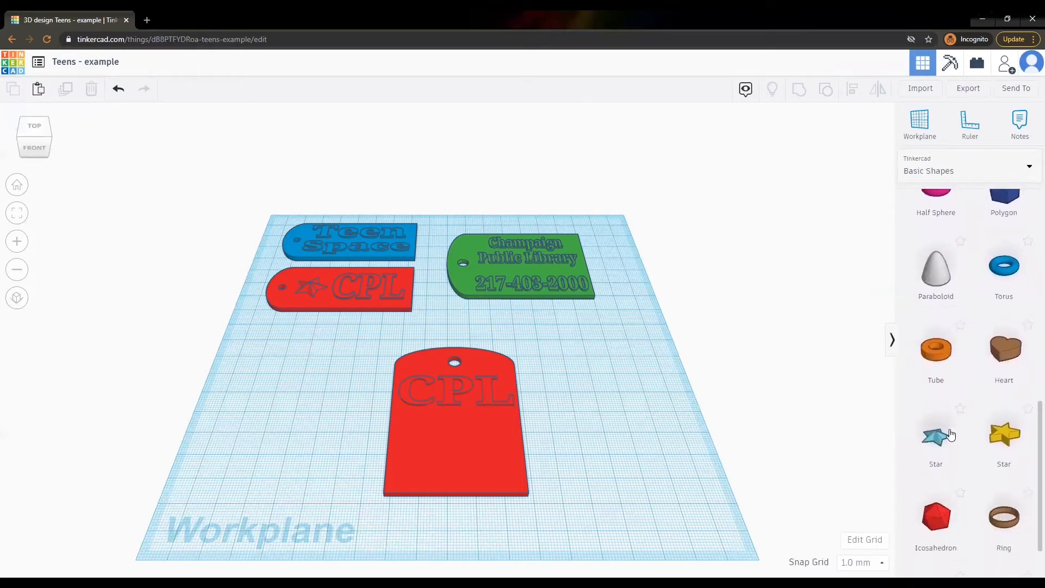
left_click_drag(936, 440, 460, 454)
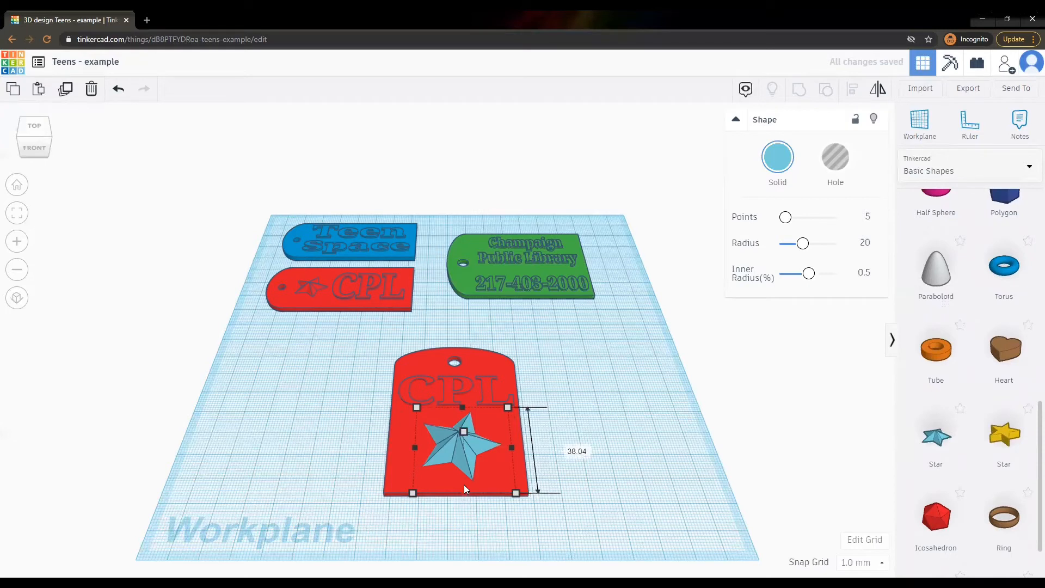
left_click_drag(464, 485, 466, 458)
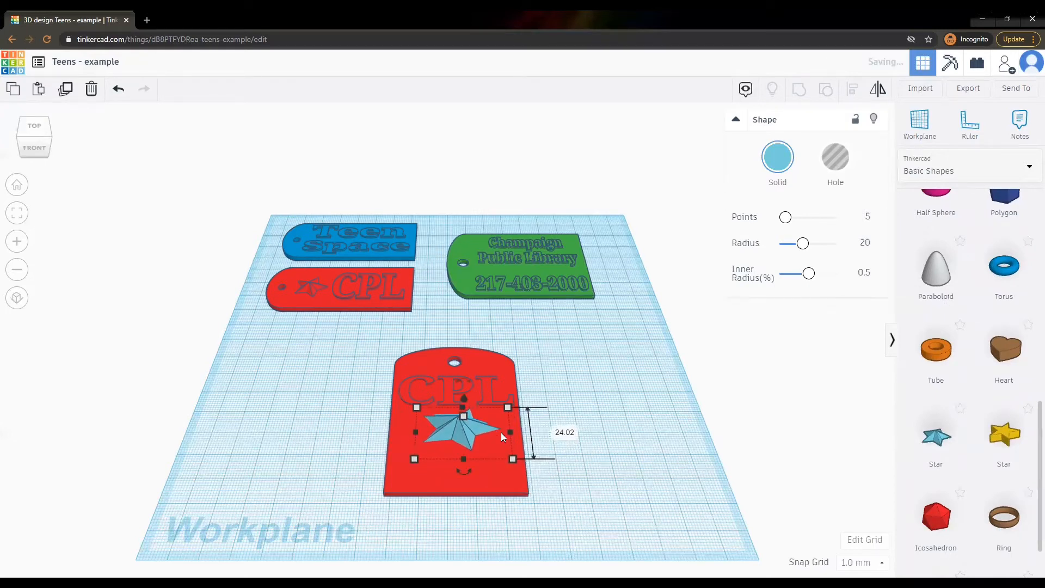
left_click_drag(507, 429, 445, 408)
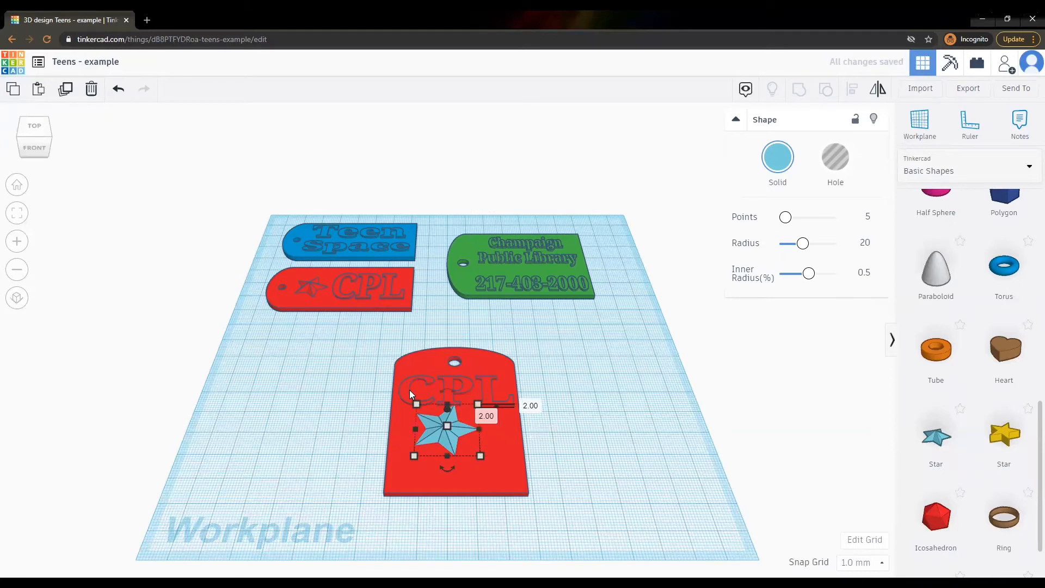
key("Down")
key("Down")
key("Down")
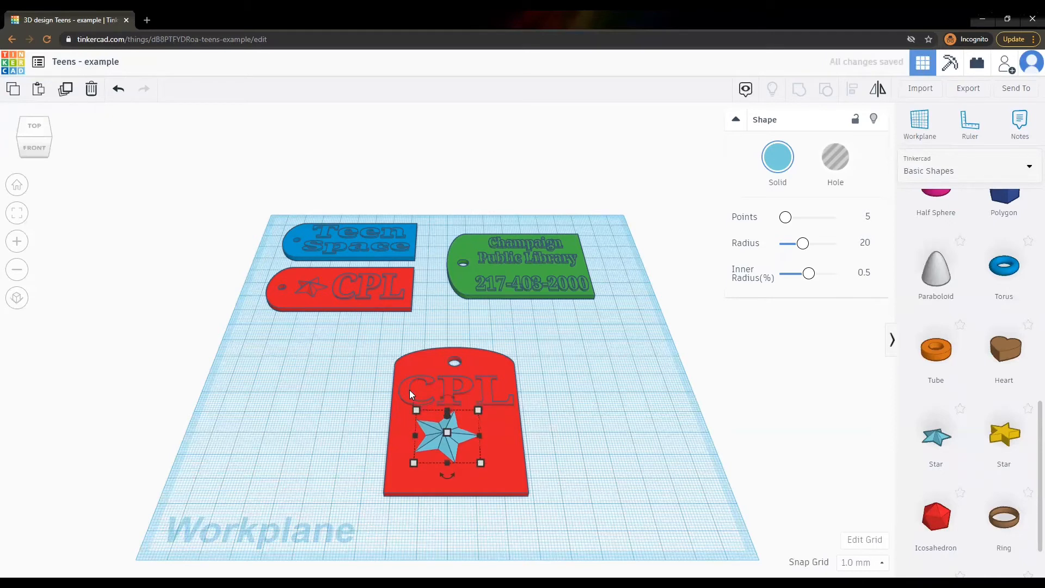
Shrink the star's depth further and align the tag, CPL lettering and star.
left_click_drag(368, 336, 546, 510)
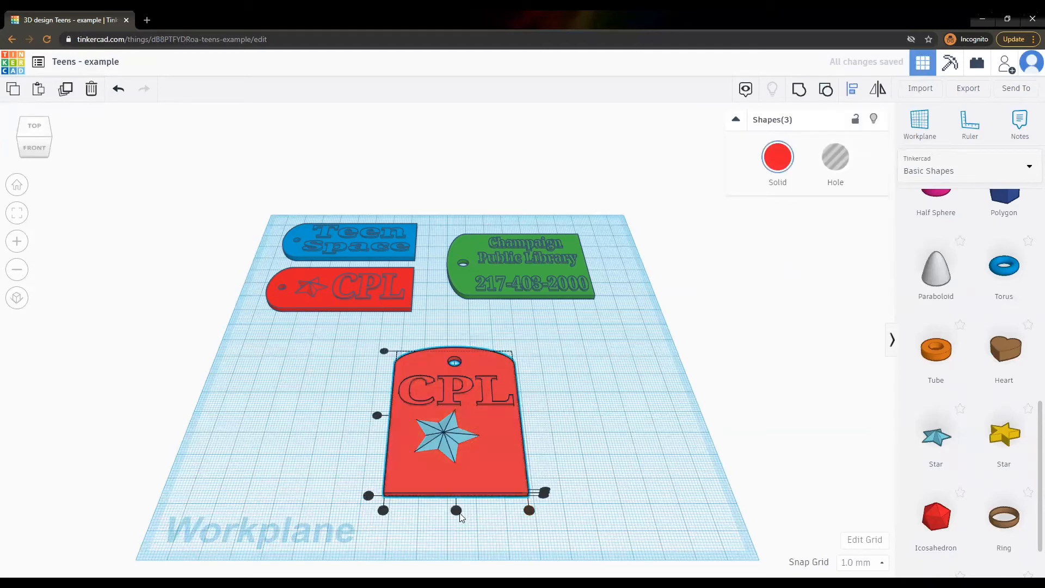
left_click(607, 426)
left_click(458, 436)
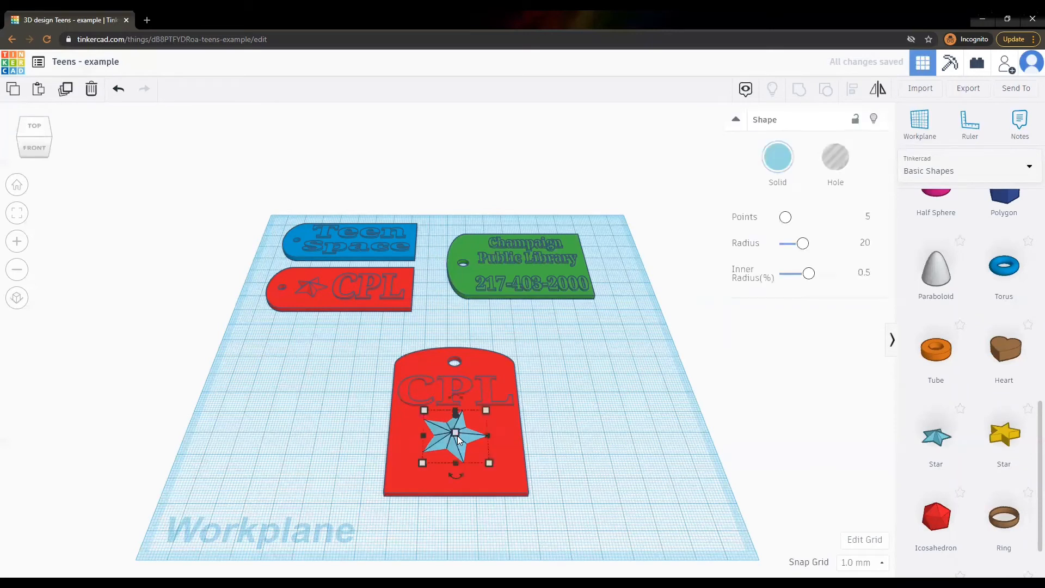
left_click_drag(454, 464, 475, 431)
left_click_drag(385, 342, 541, 513)
key("l")
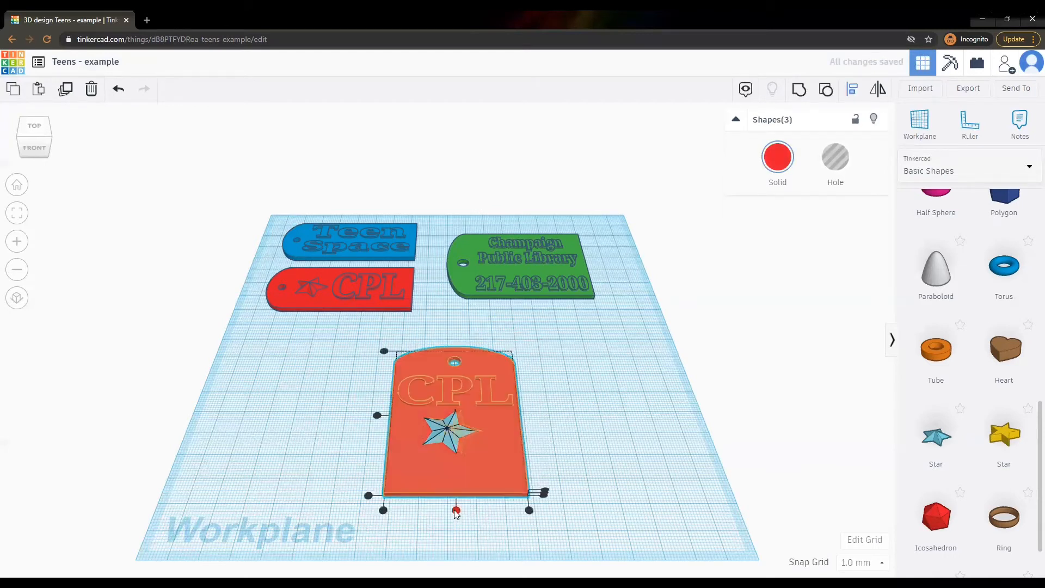
left_click(542, 400)
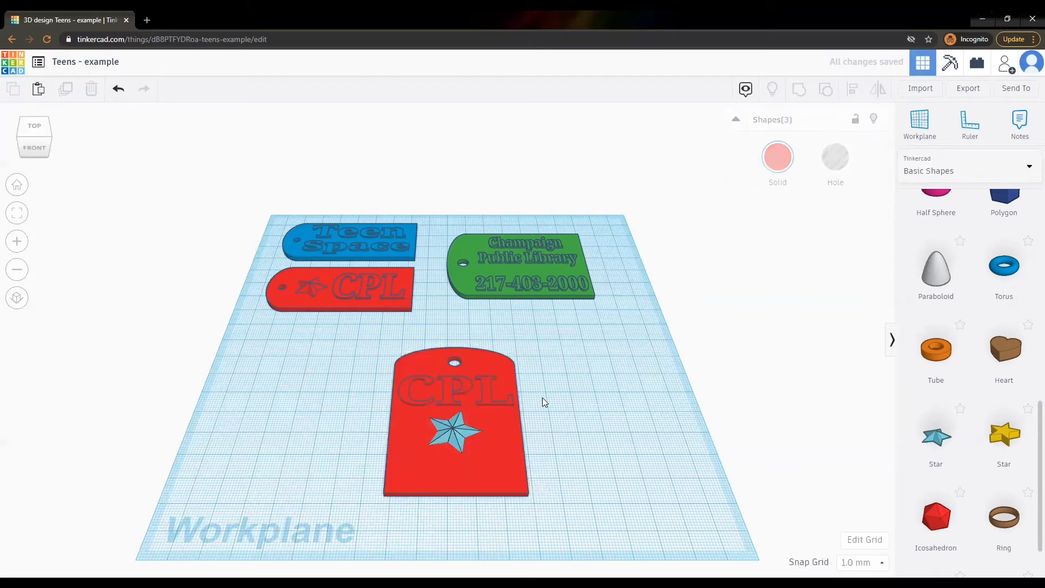
In top view, nudge the CPL lettering up and add a new text shape below the star.
left_click(28, 135)
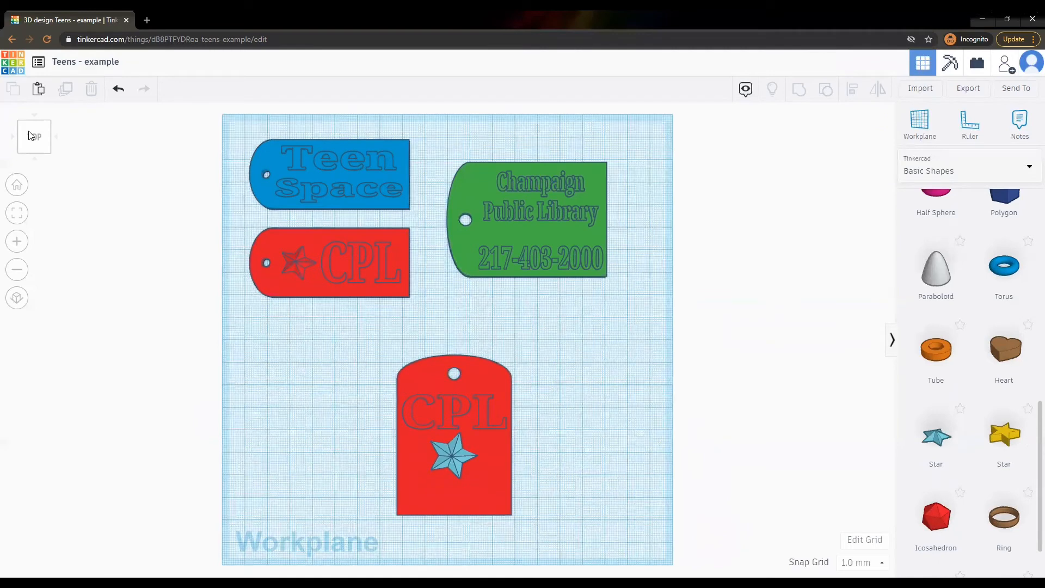
left_click(445, 408)
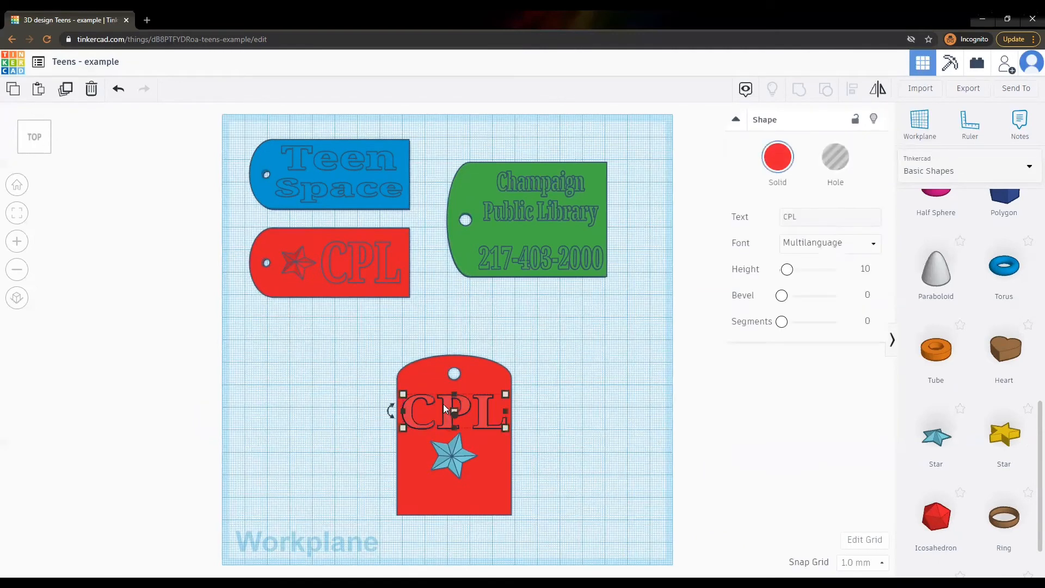
key("Up")
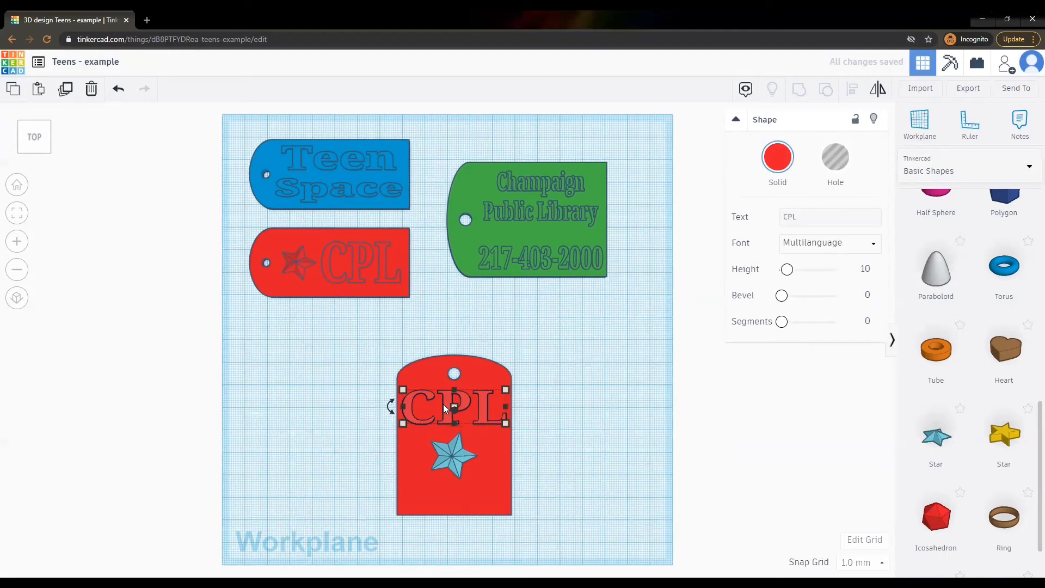
left_click(451, 452)
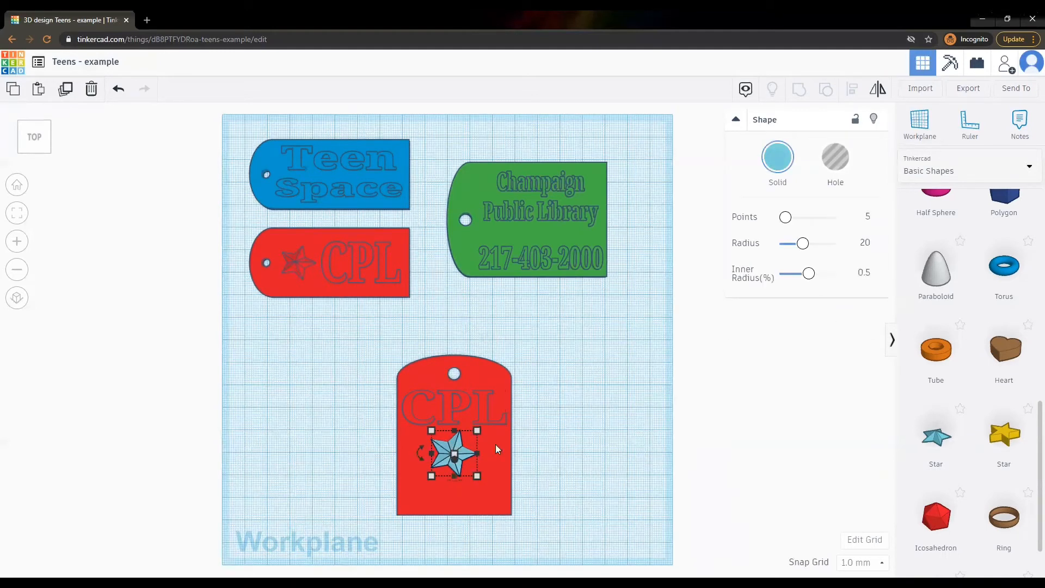
left_click(596, 436)
scroll(1012, 434, "up", 8)
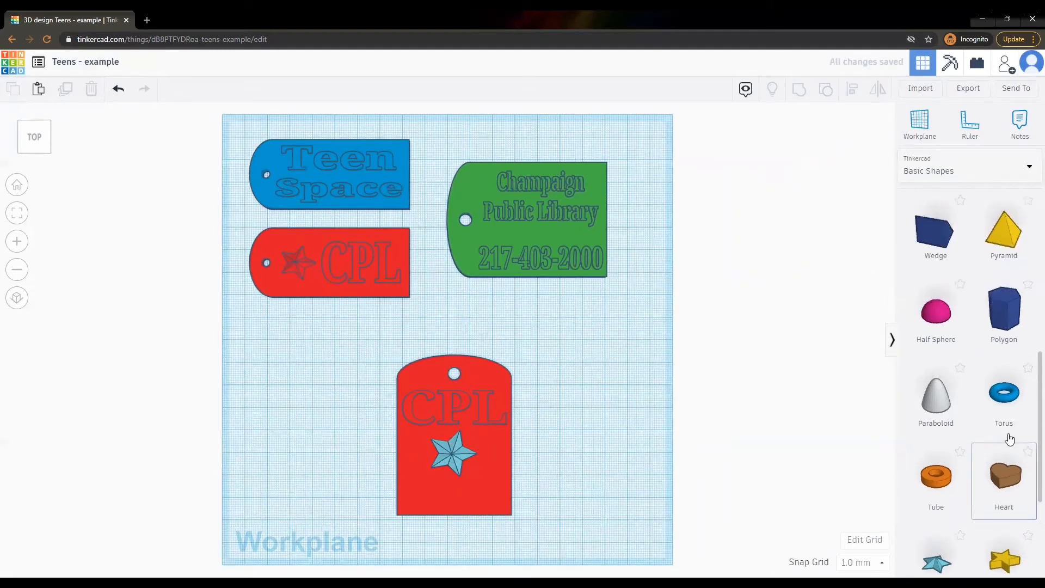
left_click_drag(1004, 454, 457, 497)
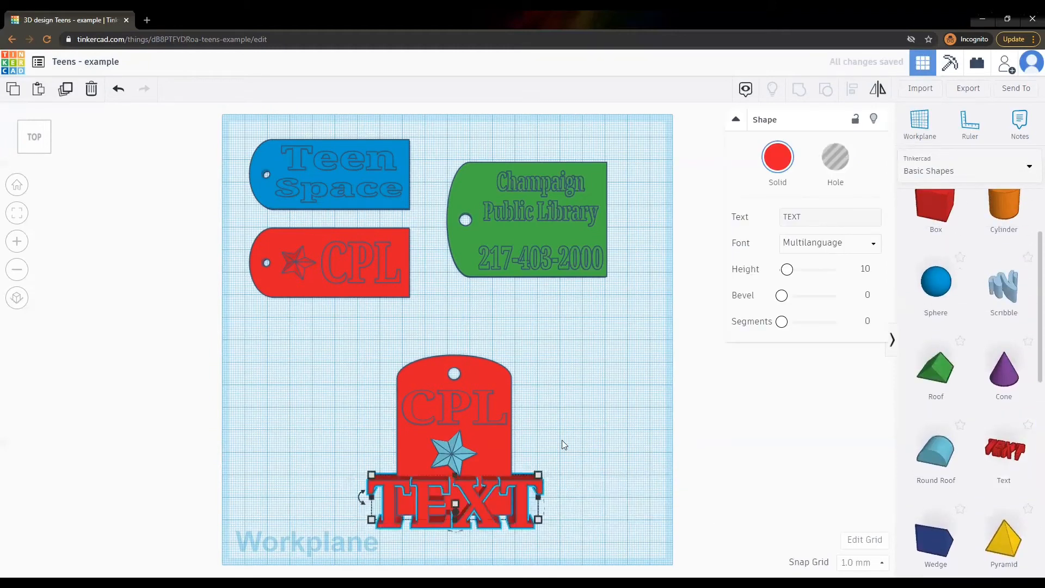
Replace the placeholder text with the library's phone number.
left_click(800, 216)
key("BackSpace")
key("BackSpace")
key("BackSpace")
key("BackSpace")
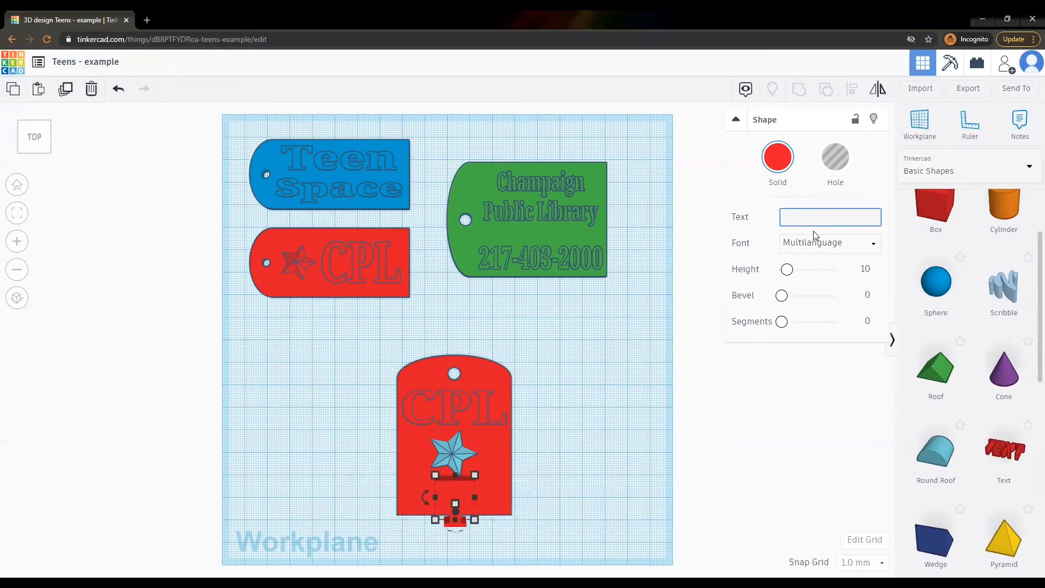
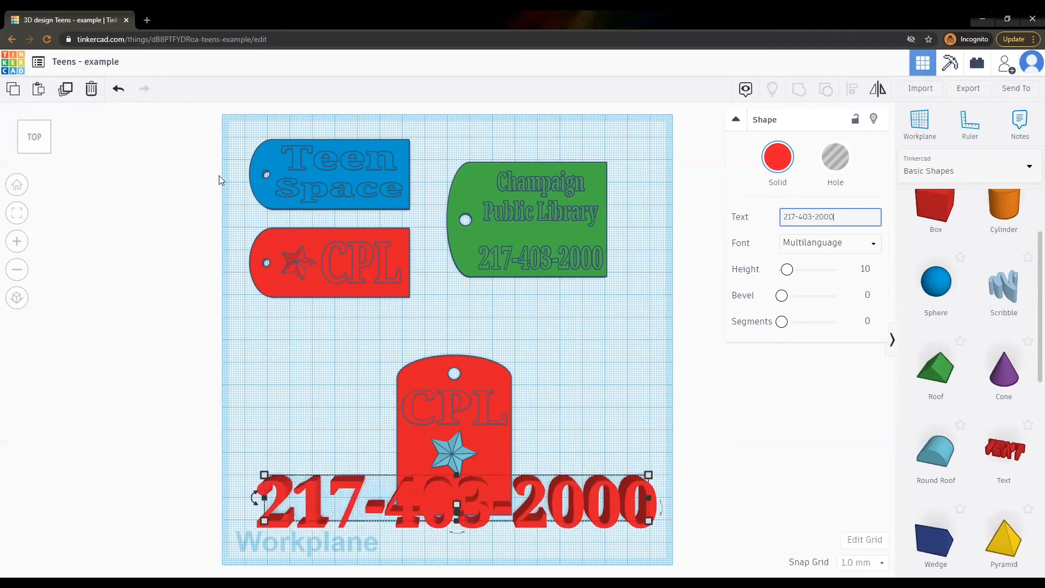
Flatten the phone-number text and resize it to about 47 mm wide and 14.92 deep.
left_click(17, 185)
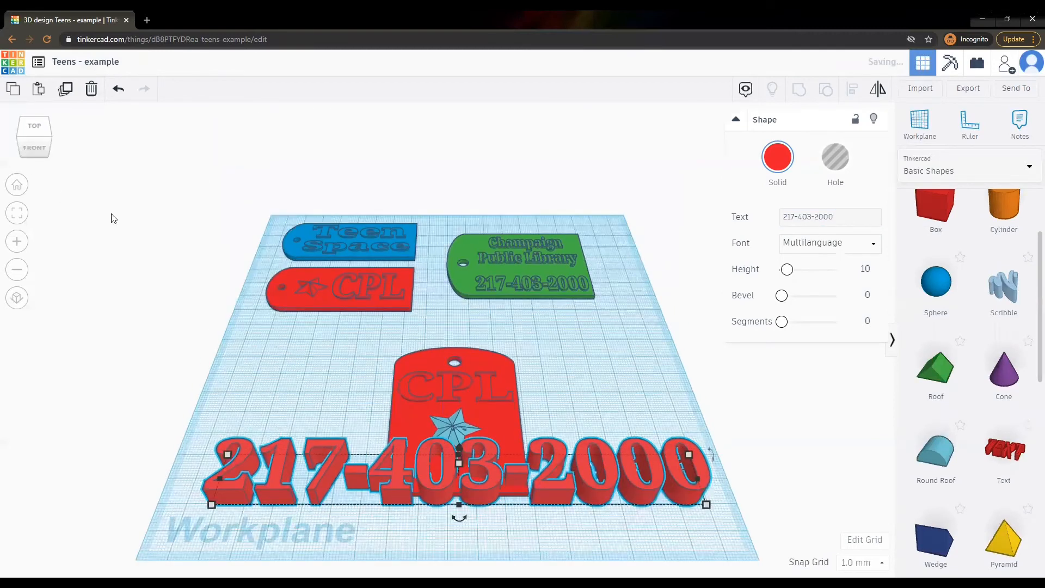
mouse_move(460, 463)
left_mouse_down()
mouse_move(459, 476)
mouse_move(459, 459)
left_mouse_up()
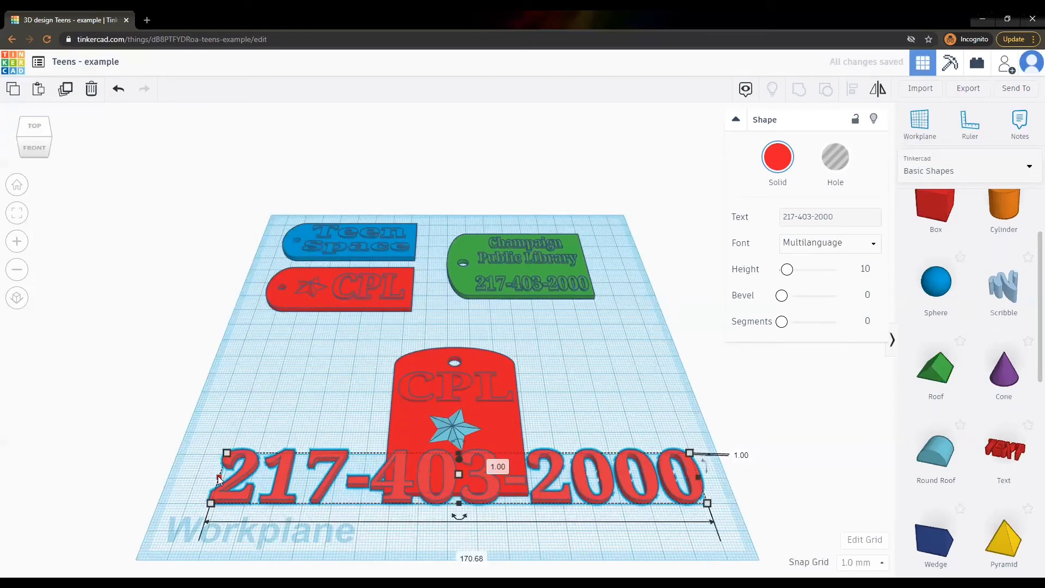
left_click_drag(218, 477, 388, 490)
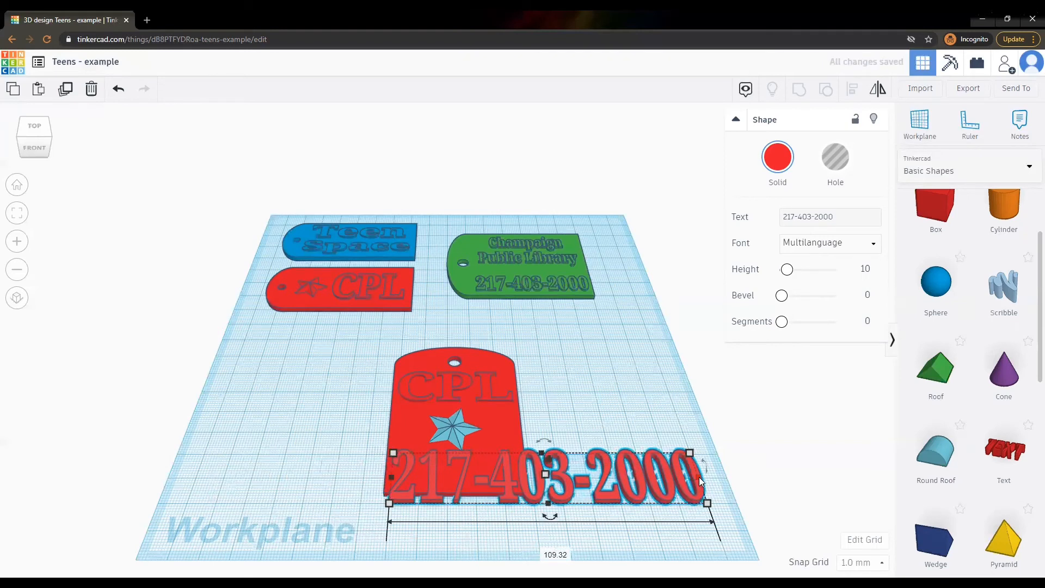
left_click_drag(701, 481, 524, 484)
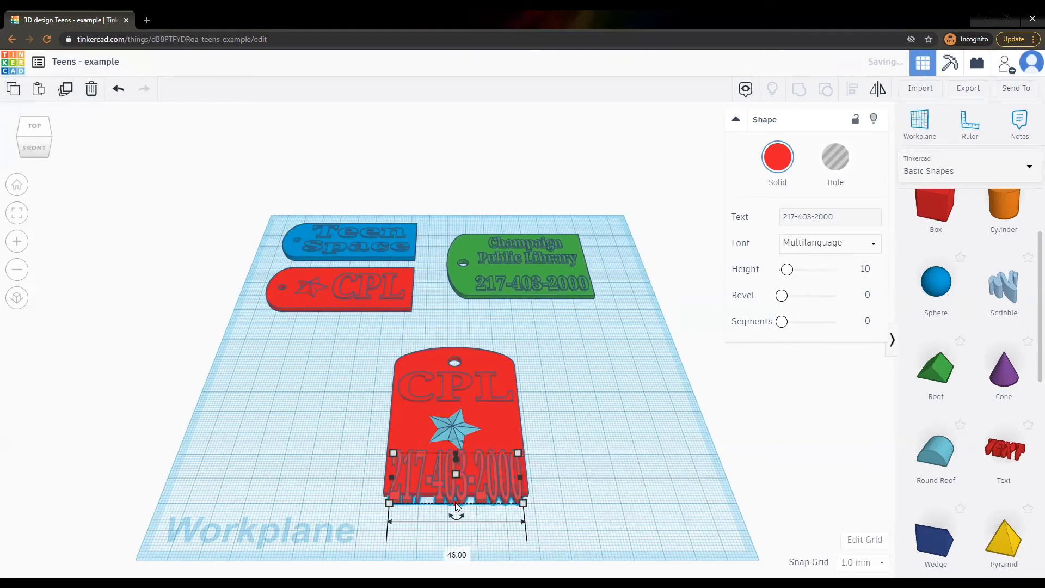
left_click_drag(456, 504, 456, 493)
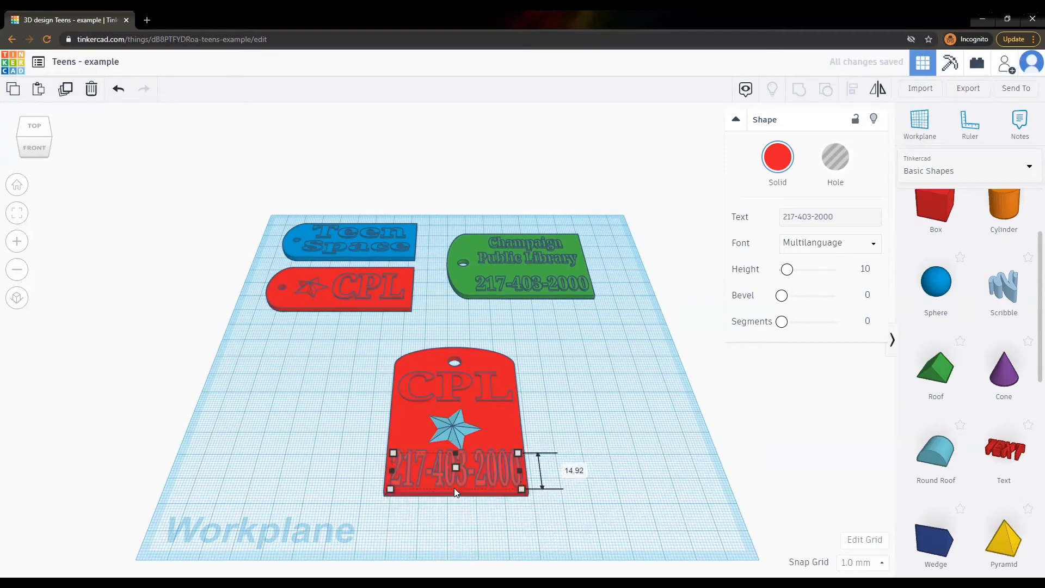
left_click(626, 409)
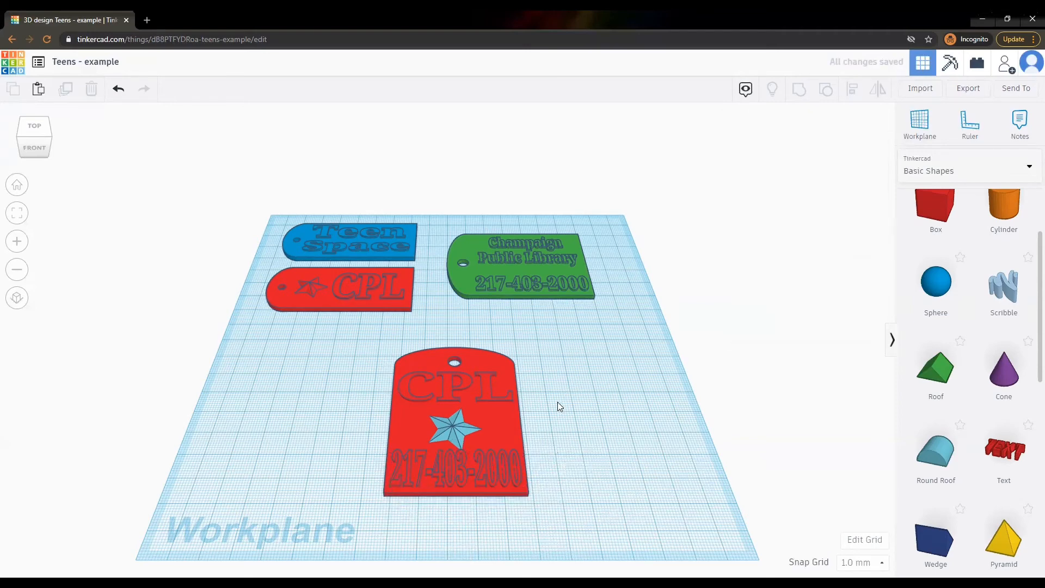
In top view, move the blue star slightly up and rotate it.
left_click(35, 141)
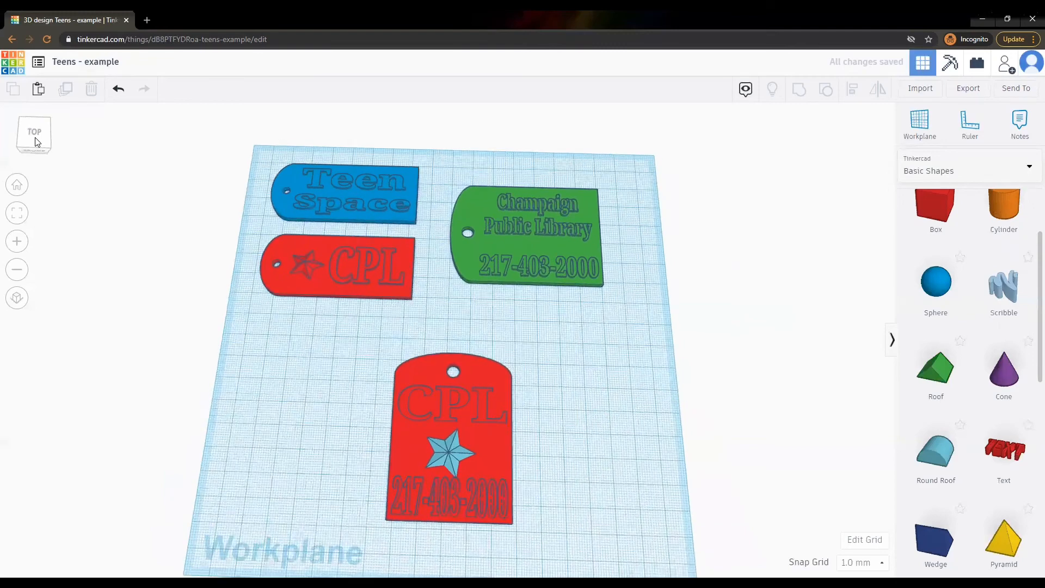
left_click(460, 453)
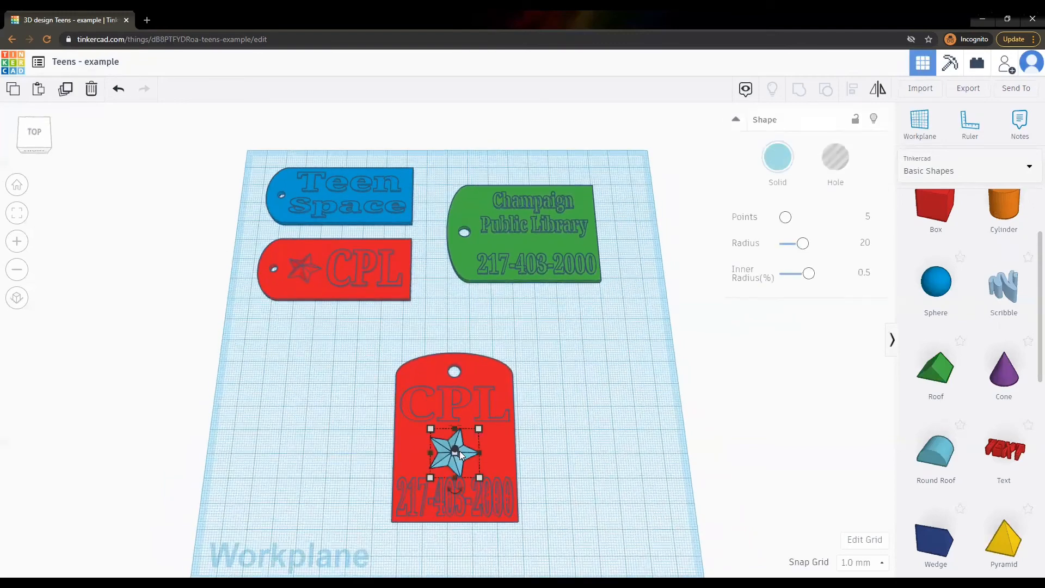
left_click_drag(460, 453, 460, 450)
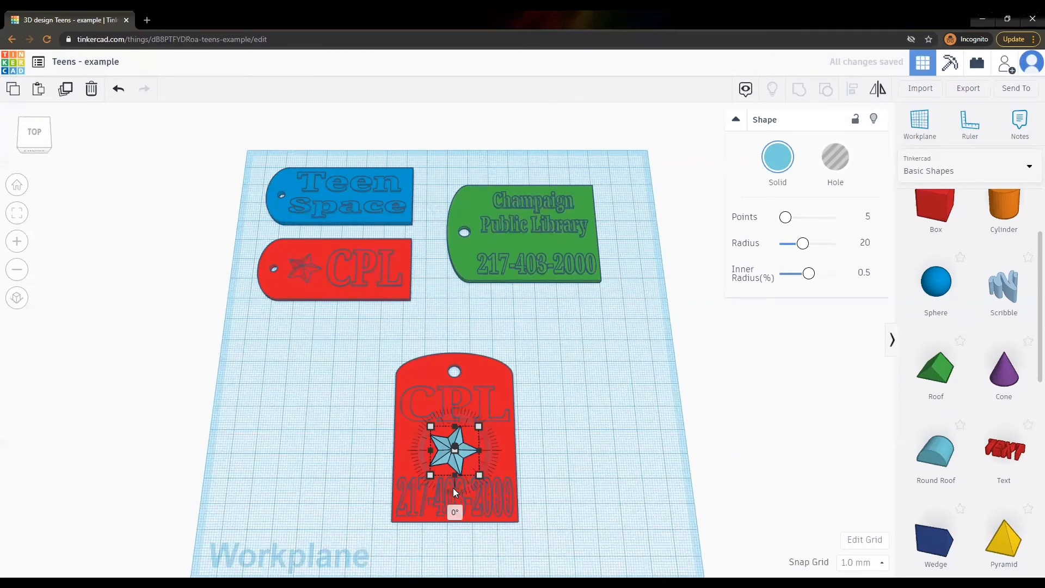
left_click_drag(454, 488, 465, 488)
left_click(607, 437)
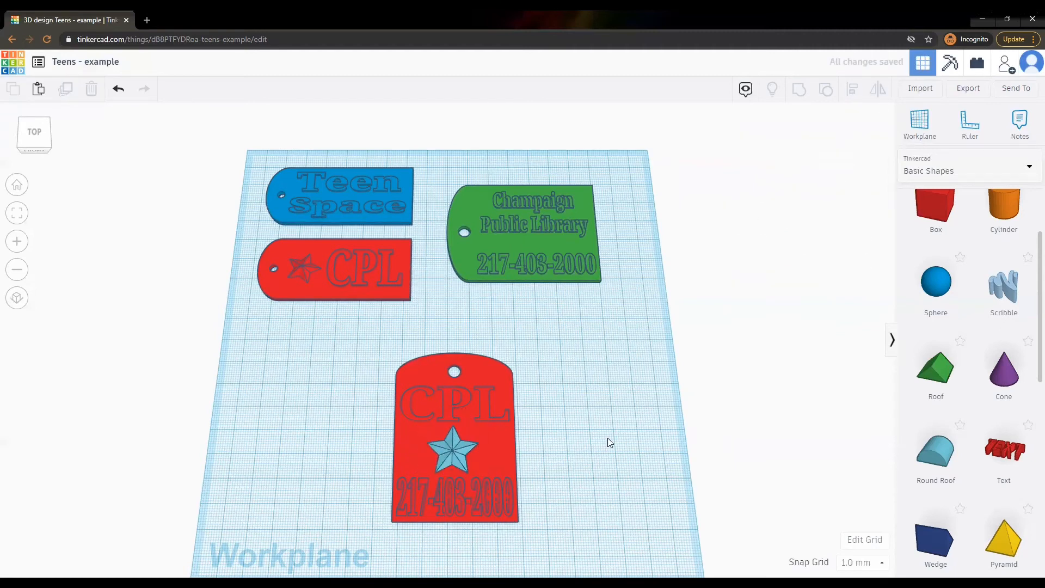
Centre the vertical tag's parts horizontally and group all four pieces into one tag.
left_click_drag(361, 331, 566, 561)
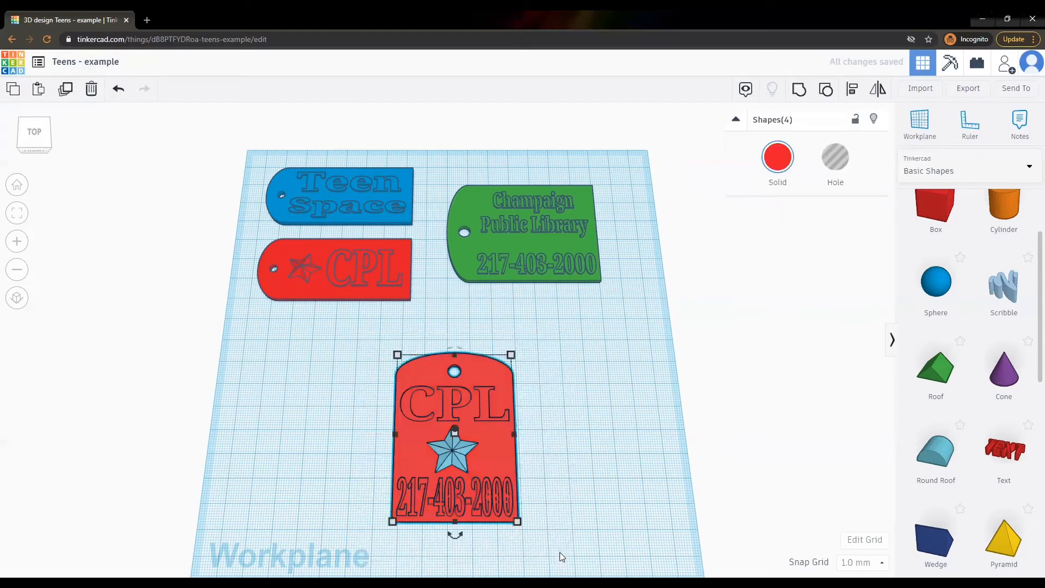
key("l")
left_click(455, 535)
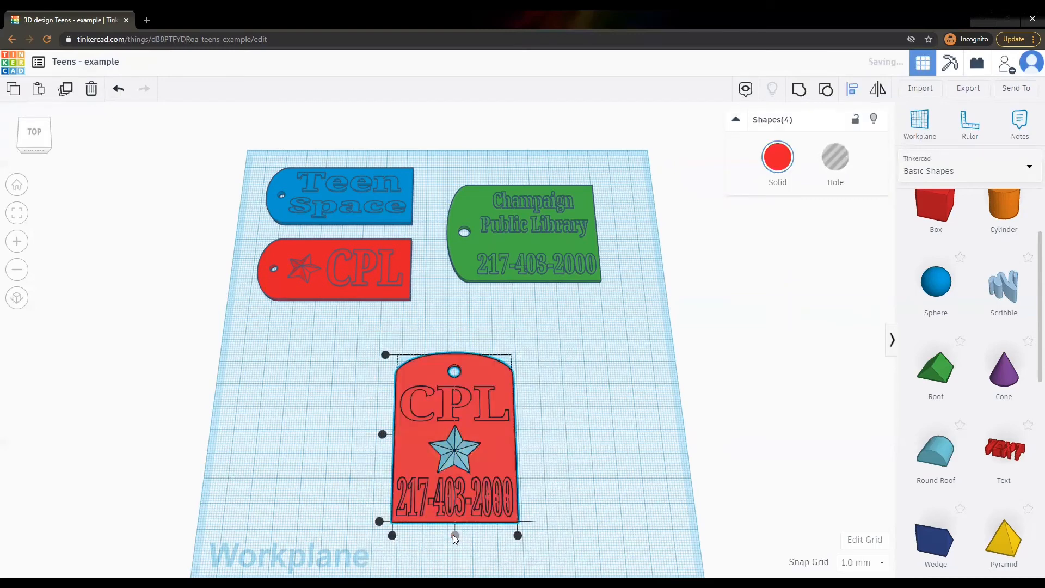
left_click(626, 459)
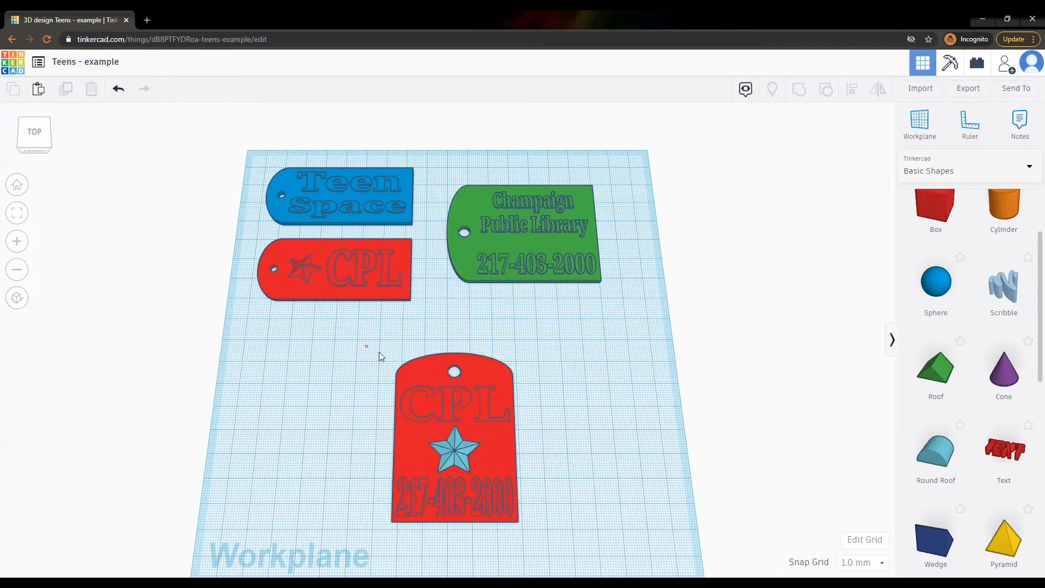
left_click_drag(379, 351, 546, 532)
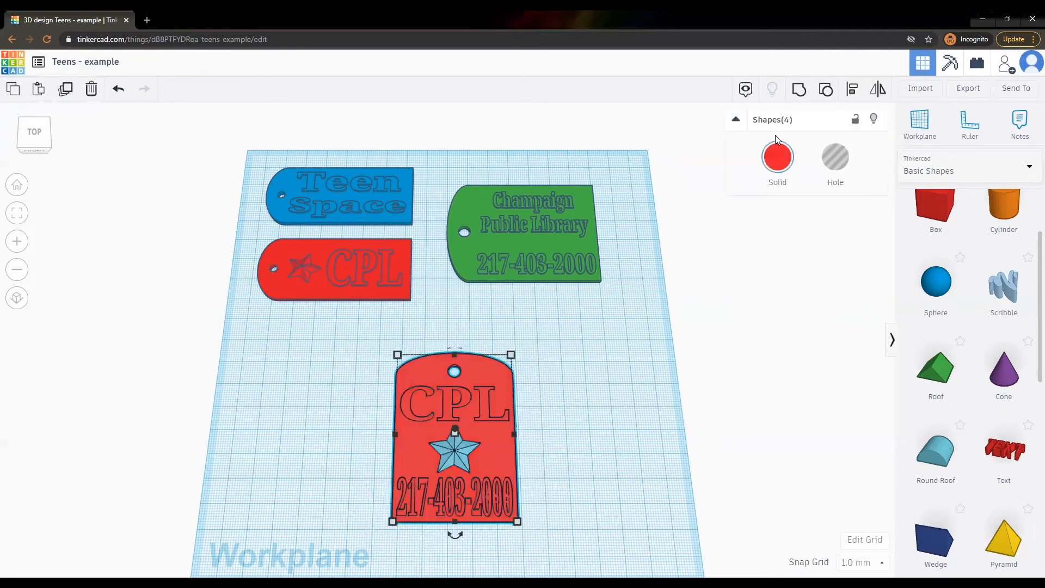
left_click(799, 89)
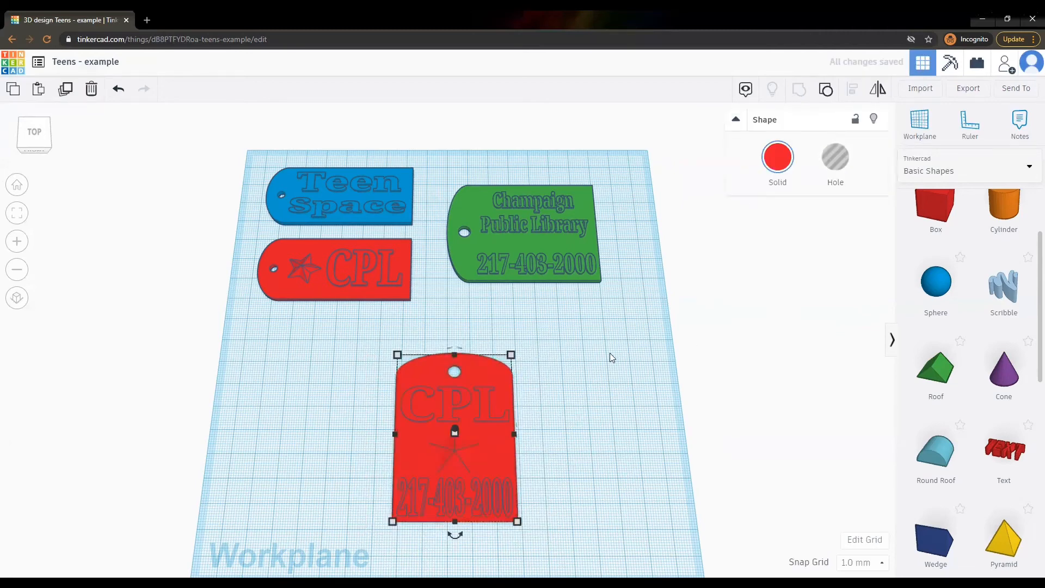
left_click(611, 352)
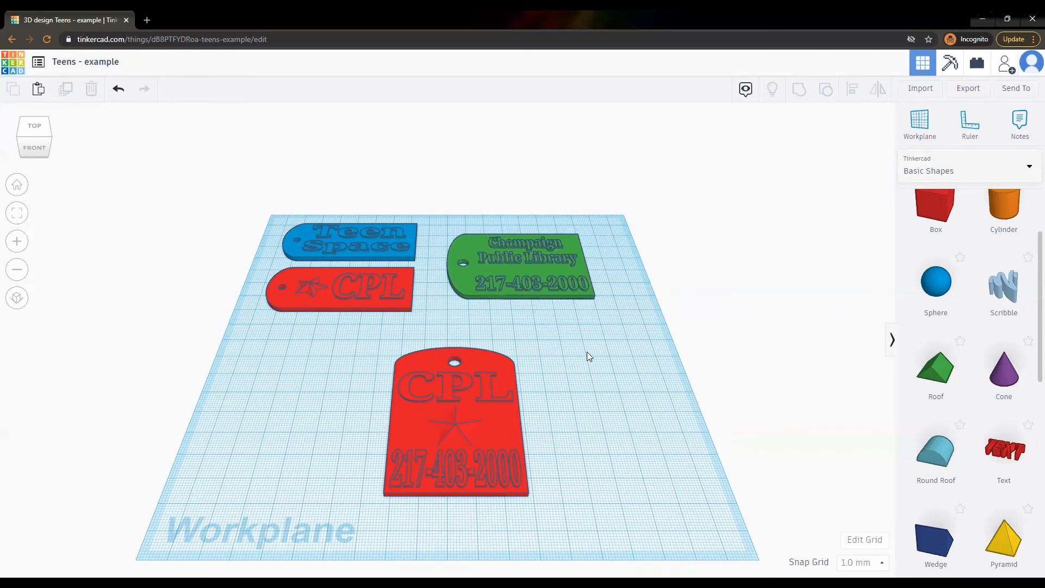
Generate a new 336-hour collaboration link from Send To, copy it, and close the dialog.
left_click(1008, 92)
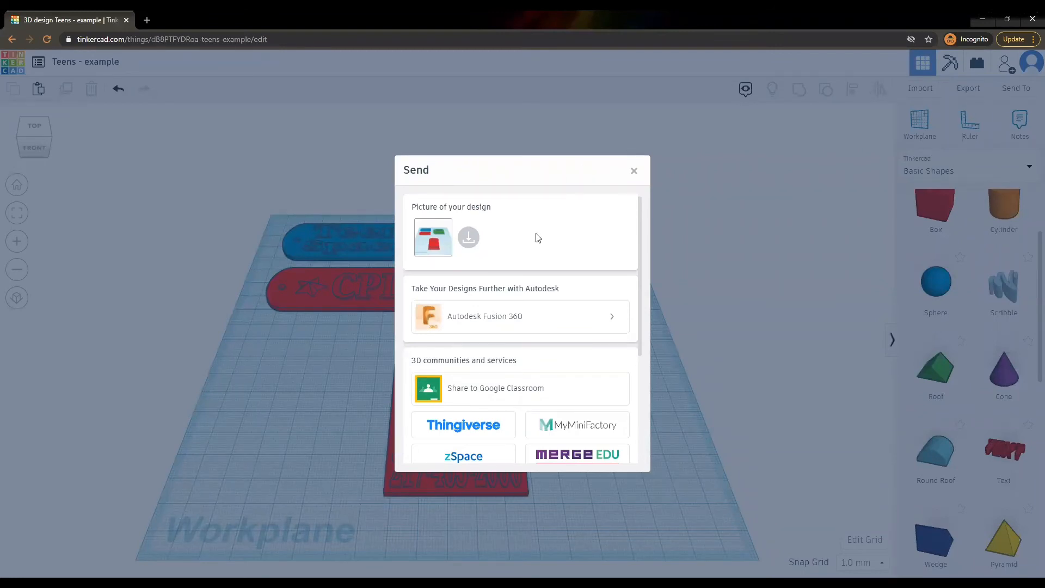
scroll(537, 238, "down", 3)
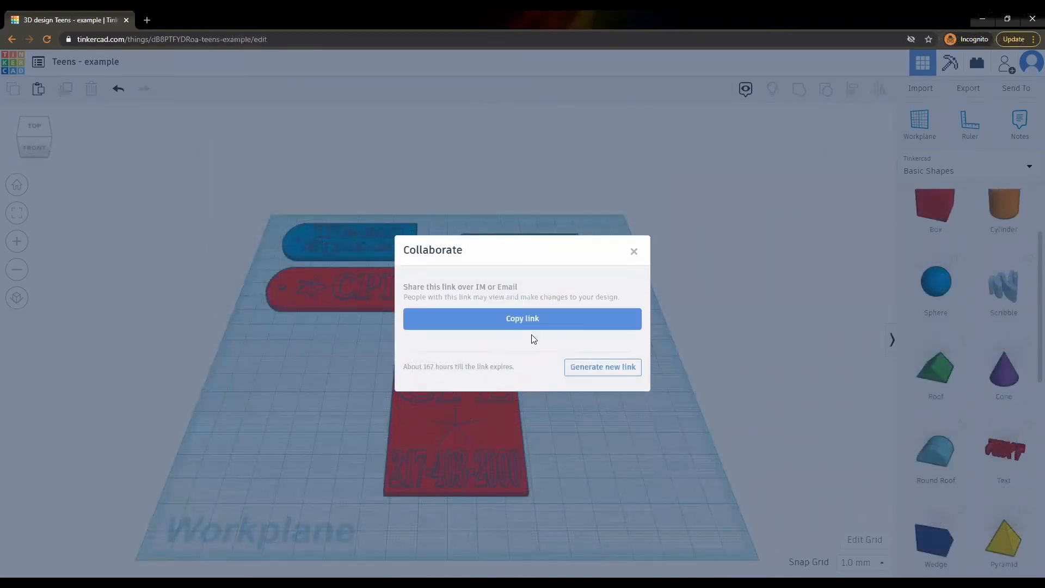
left_click(581, 367)
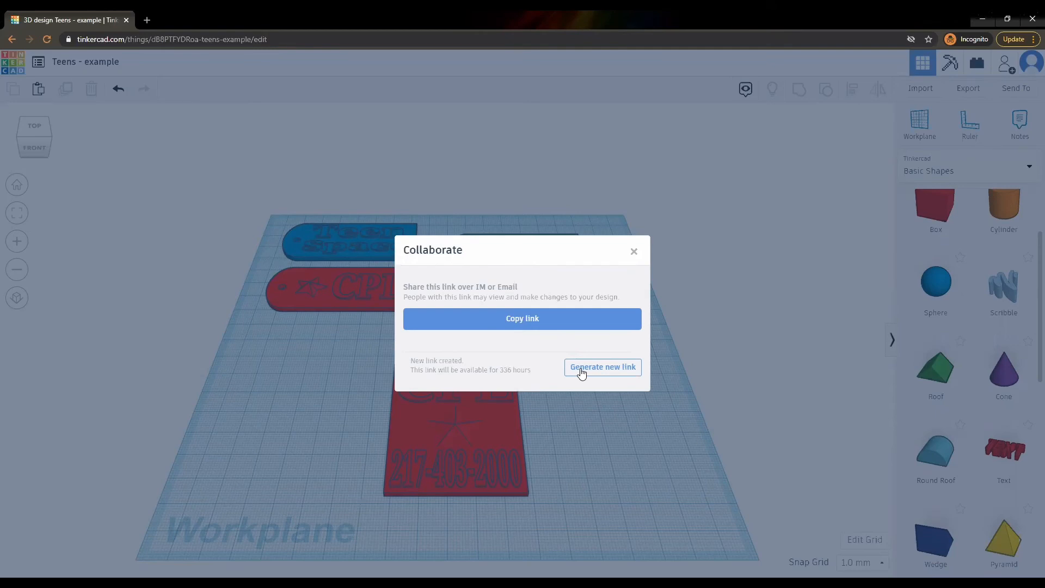
left_click(518, 325)
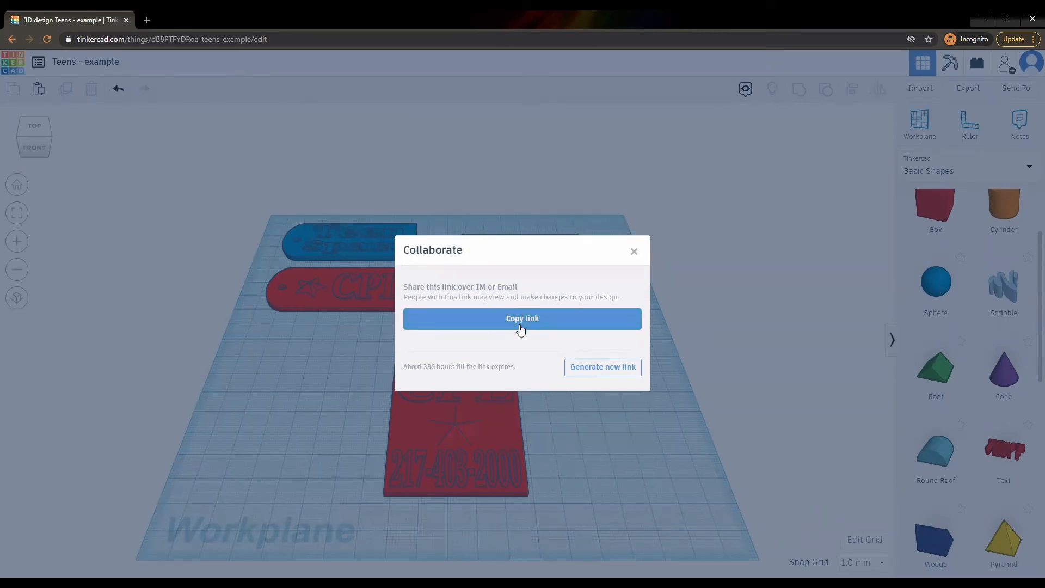
left_click(634, 252)
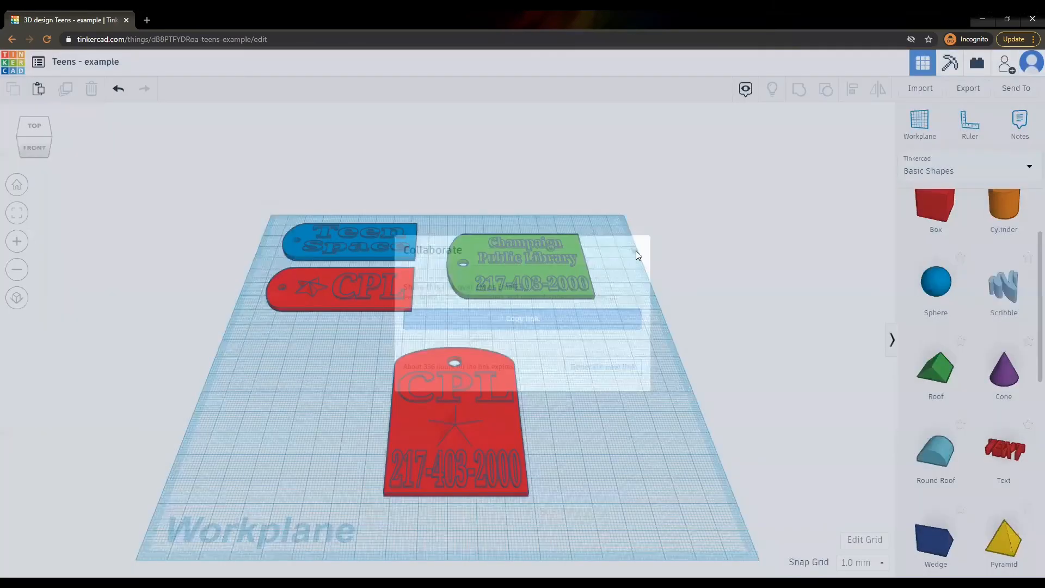